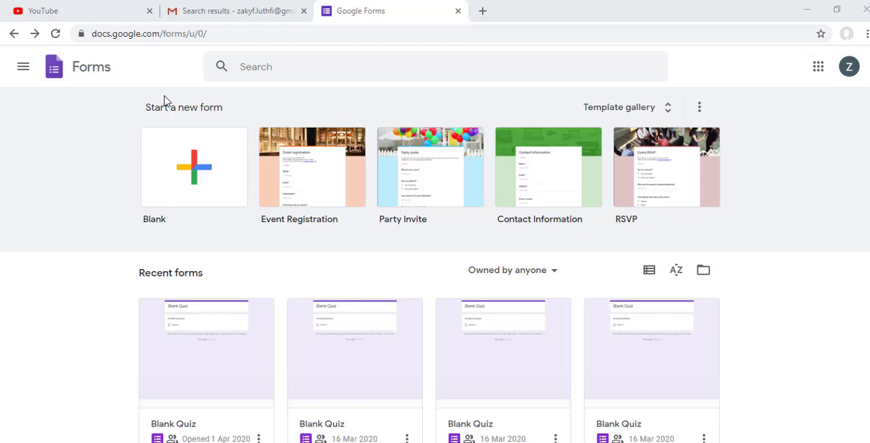
Step: Browse the recent forms and open the "Perekaman Lulusan Program Studi" form
scroll(283, 283, down, 6)
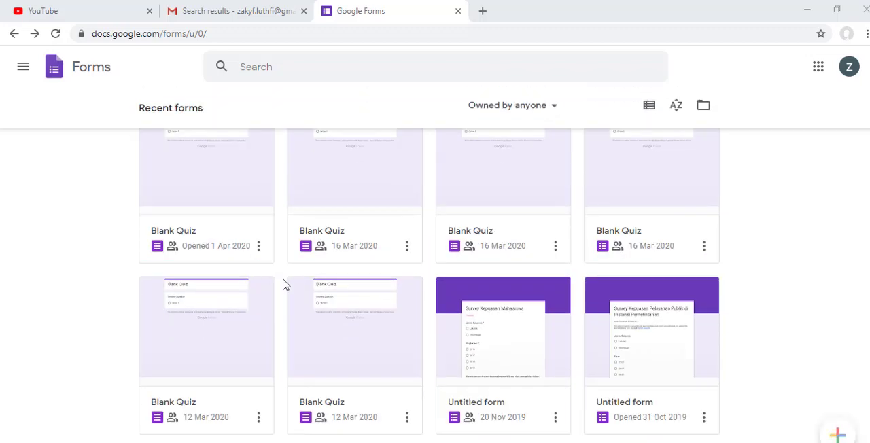
scroll(320, 273, down, 4)
scroll(320, 274, up, 3)
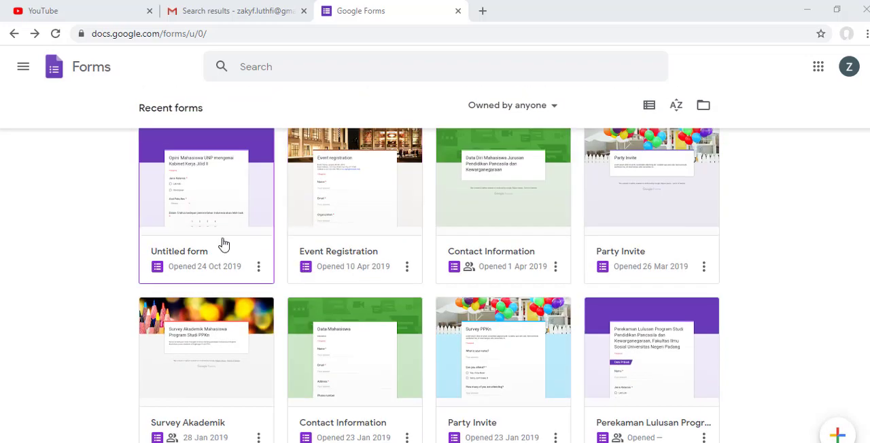
scroll(591, 333, down, 3)
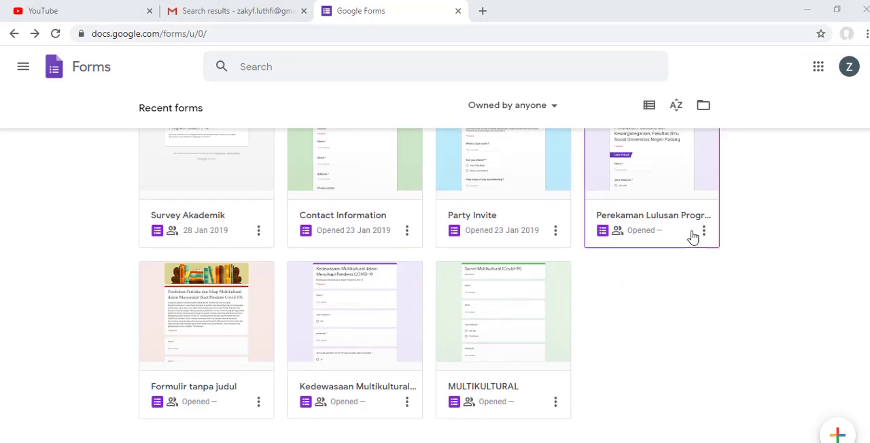
click(707, 215)
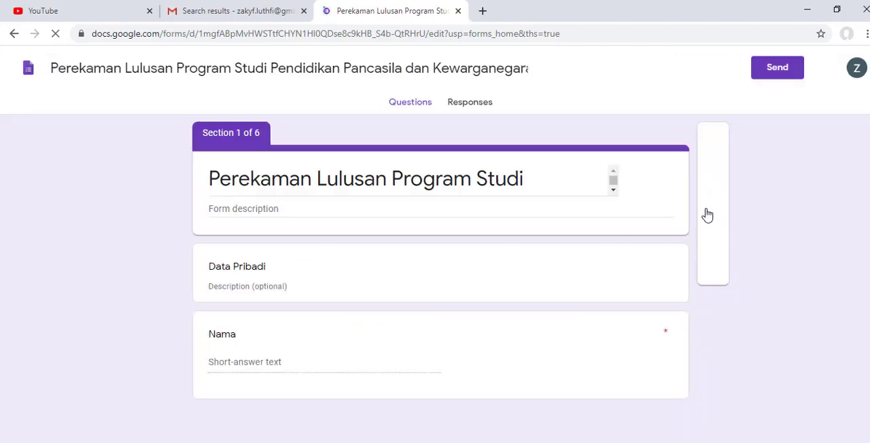
Step: Examine the questions of the graduate survey form, from personal data through the Kepuasan Lulusan Terhadap Proses Pembelajaran section
scroll(706, 215, down, 20)
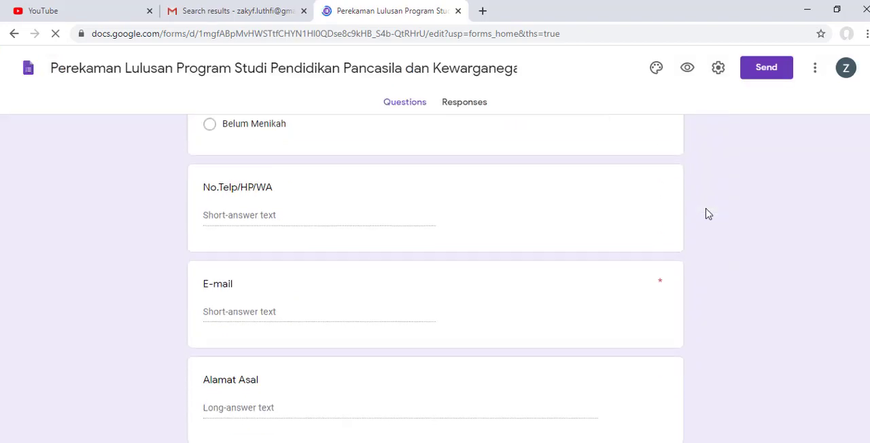
scroll(706, 215, down, 20)
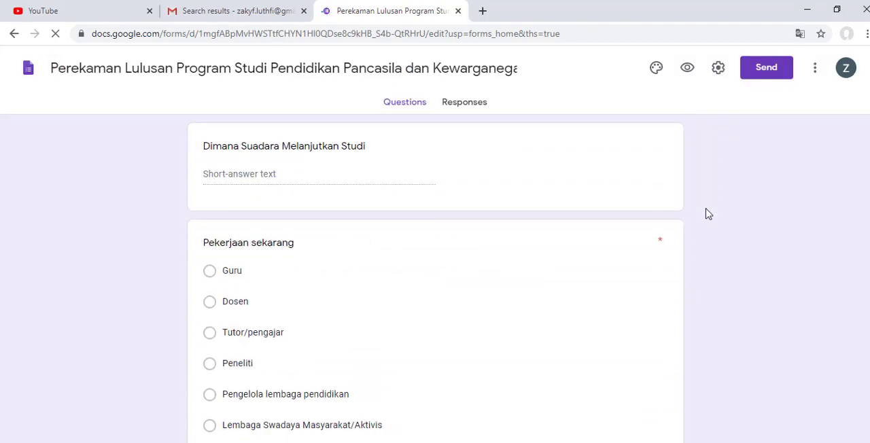
scroll(707, 215, down, 3)
scroll(707, 215, up, 10)
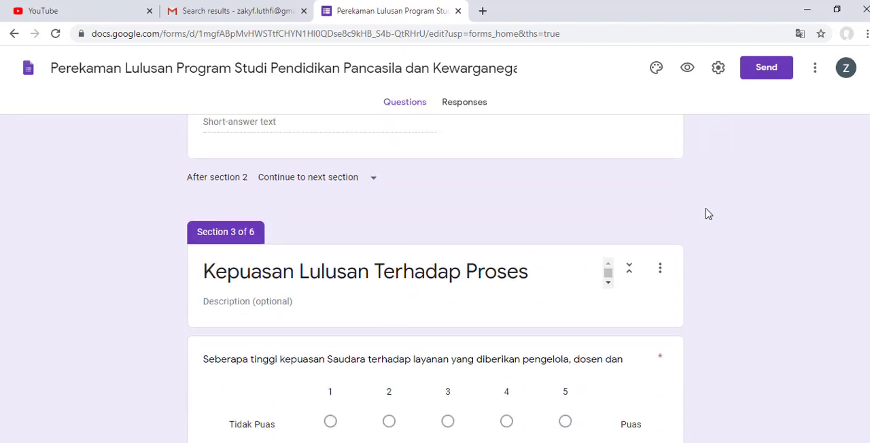
scroll(707, 215, up, 15)
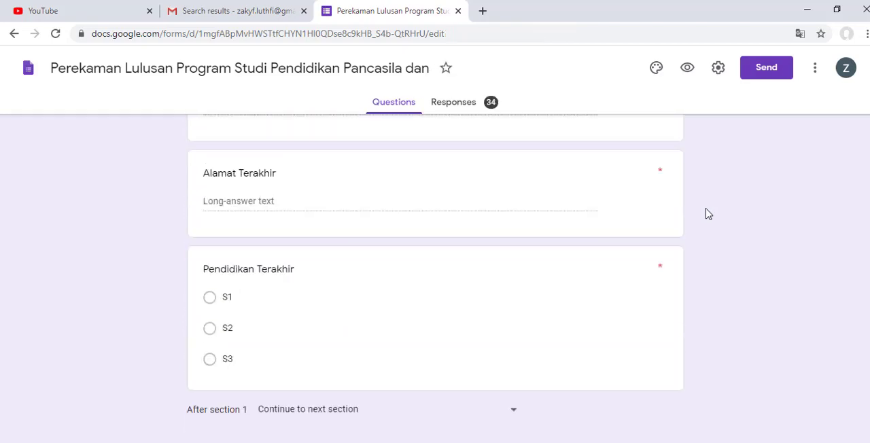
scroll(707, 213, up, 10)
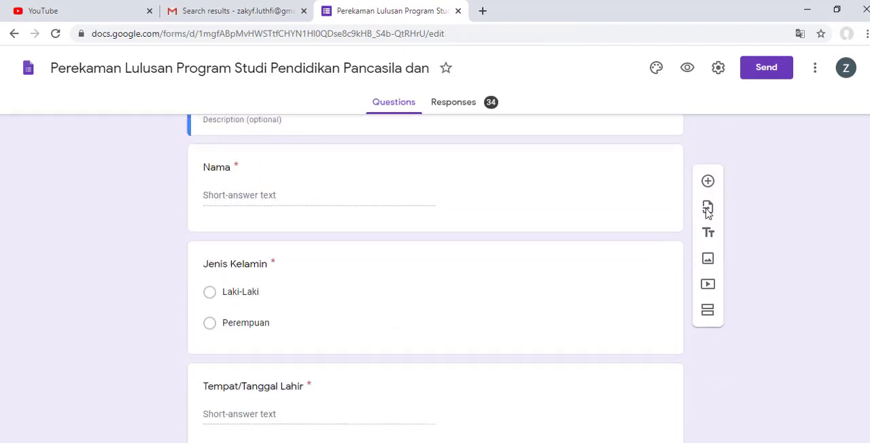
scroll(706, 215, down, 20)
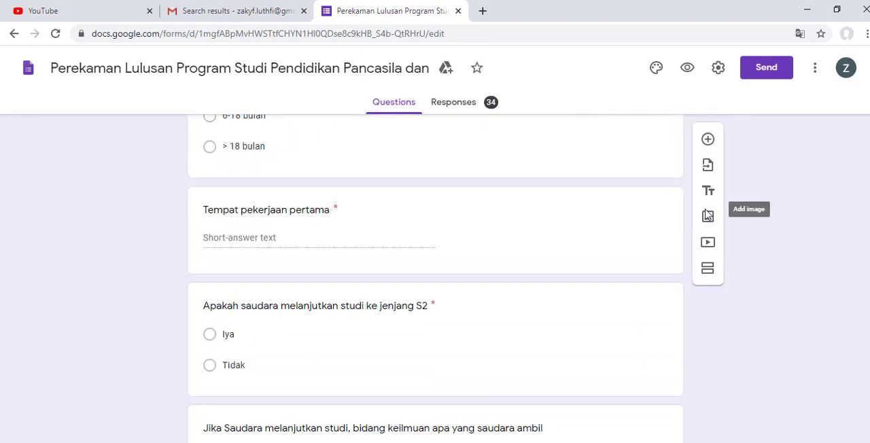
scroll(707, 214, down, 4)
scroll(705, 213, up, 10)
scroll(705, 213, down, 15)
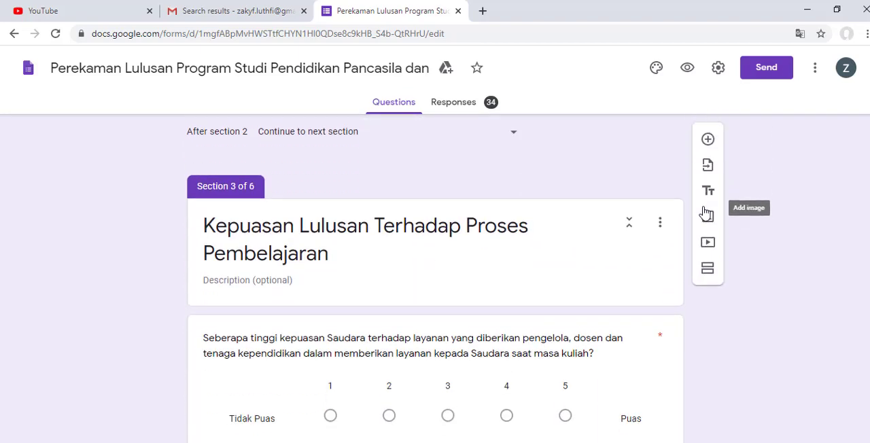
scroll(707, 214, down, 1)
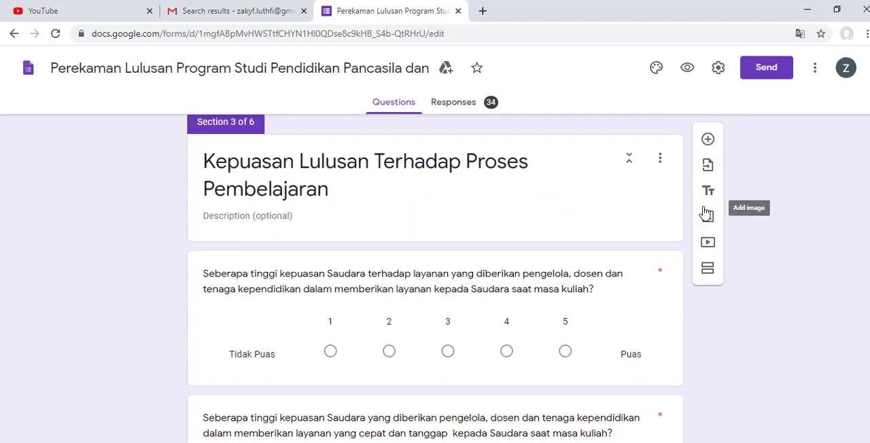
scroll(703, 213, down, 2)
scroll(210, 288, up, 1)
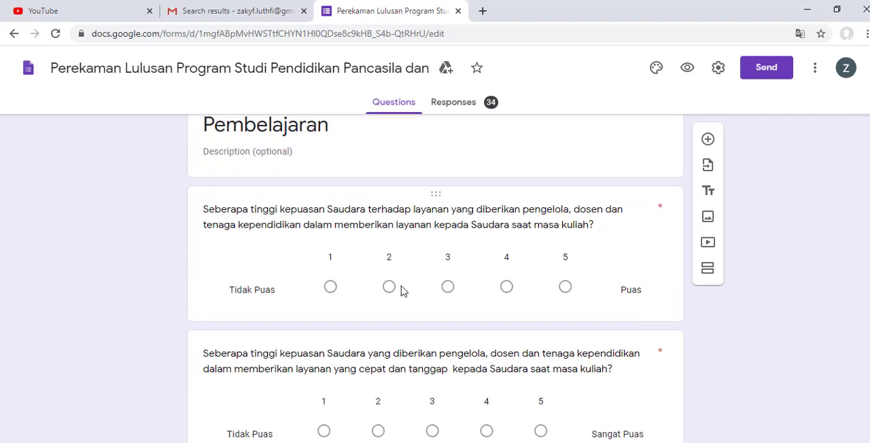
scroll(266, 297, down, 5)
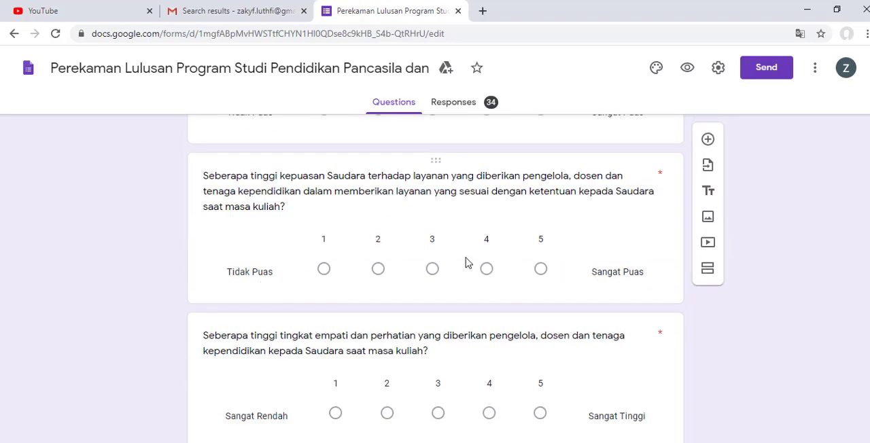
scroll(467, 263, down, 6)
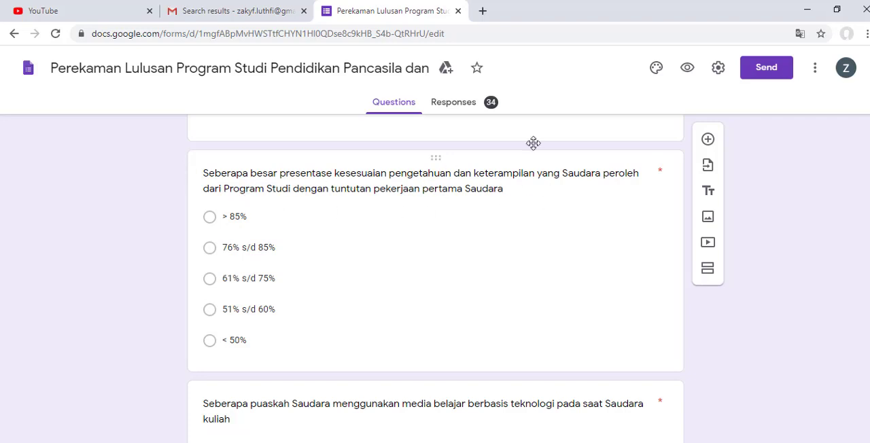
Step: Open the form's response summary and examine the charts for each question
click(468, 103)
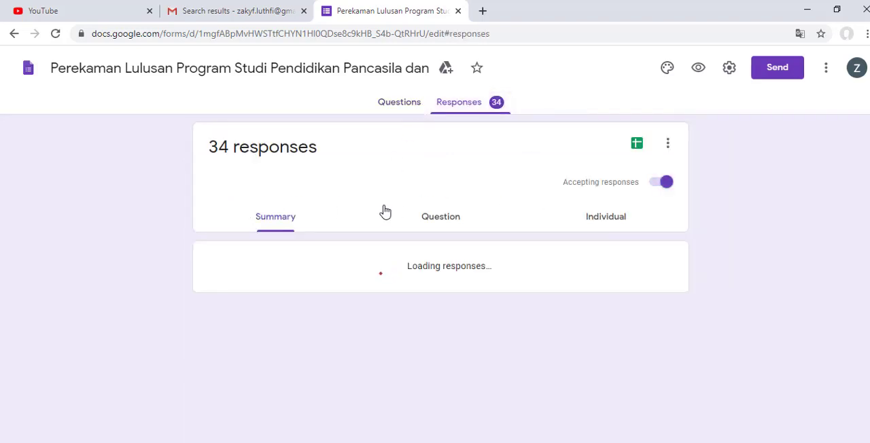
scroll(362, 249, down, 20)
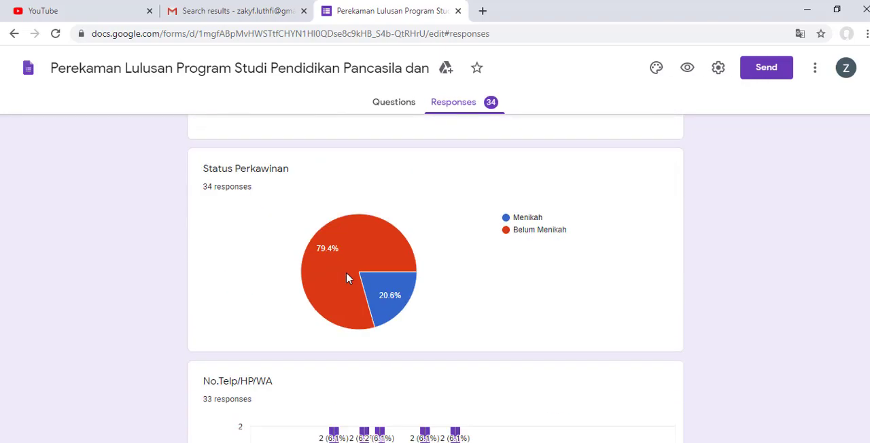
scroll(333, 285, down, 20)
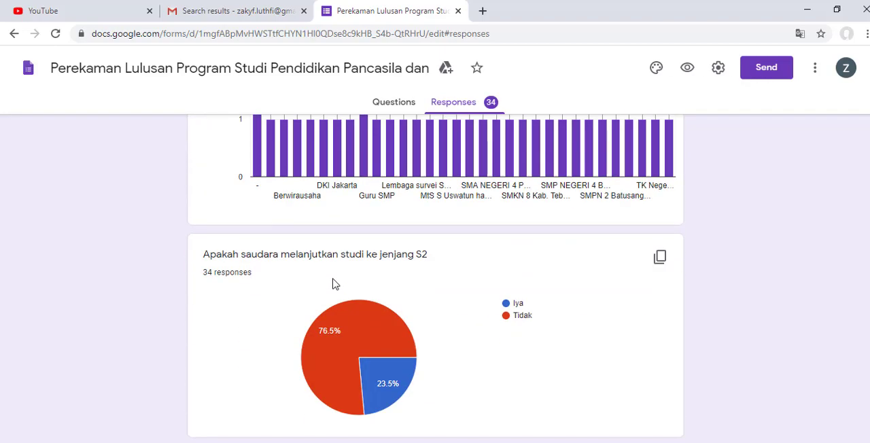
scroll(333, 284, down, 15)
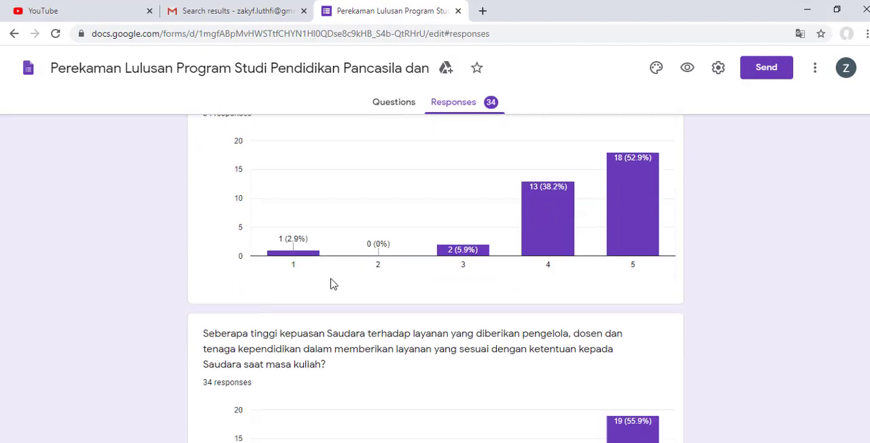
scroll(334, 284, down, 6)
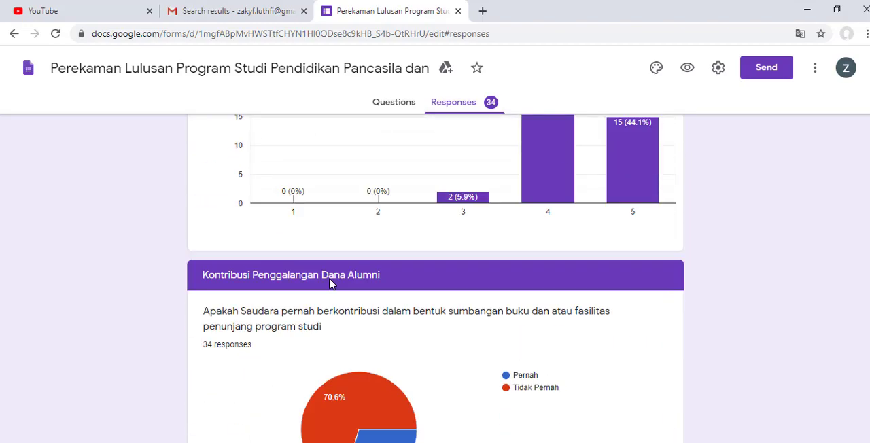
scroll(331, 283, down, 18)
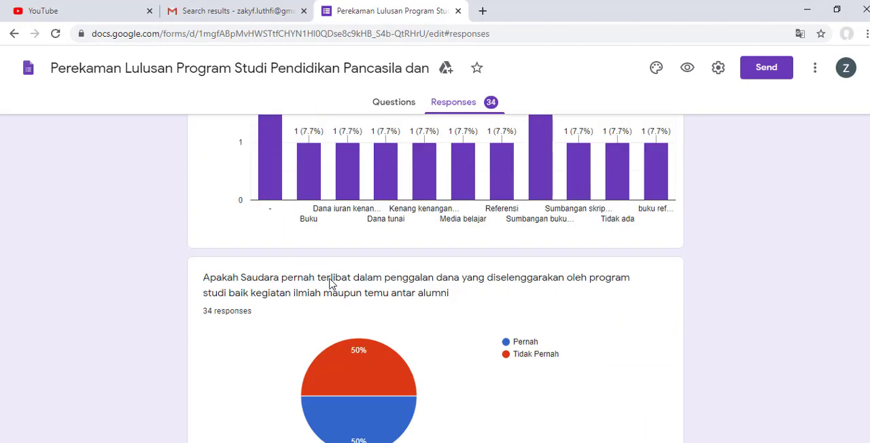
scroll(331, 283, down, 15)
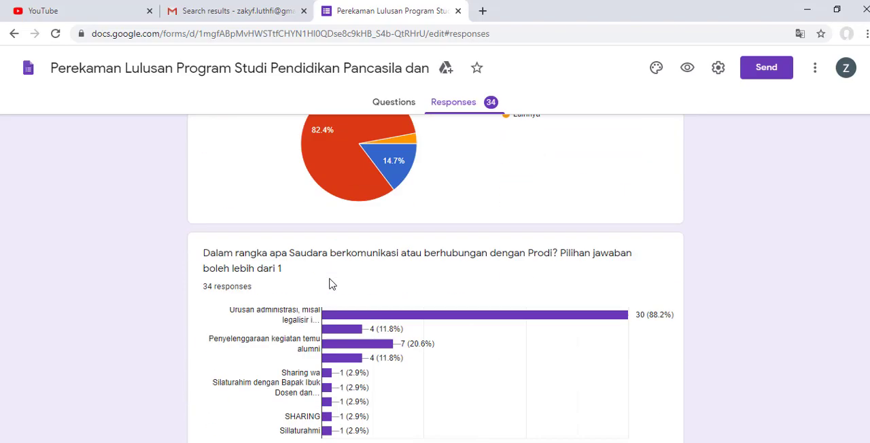
scroll(331, 284, down, 15)
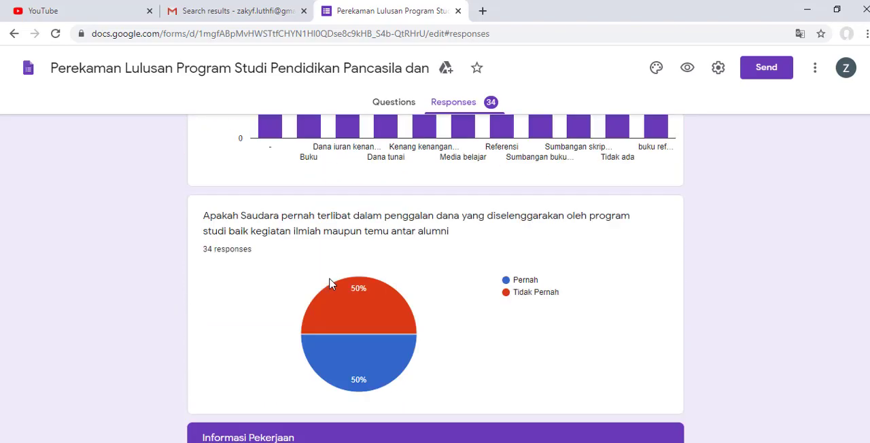
scroll(331, 283, down, 8)
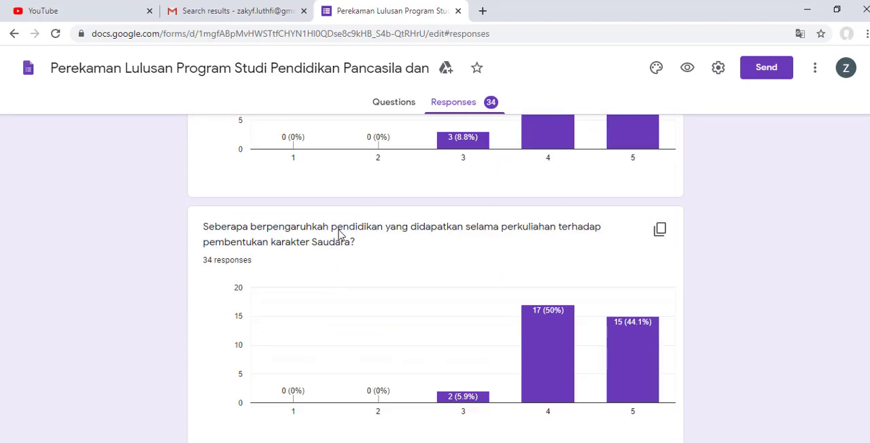
Step: Leave the graduate survey form for the Forms home page and create a new blank form
click(395, 104)
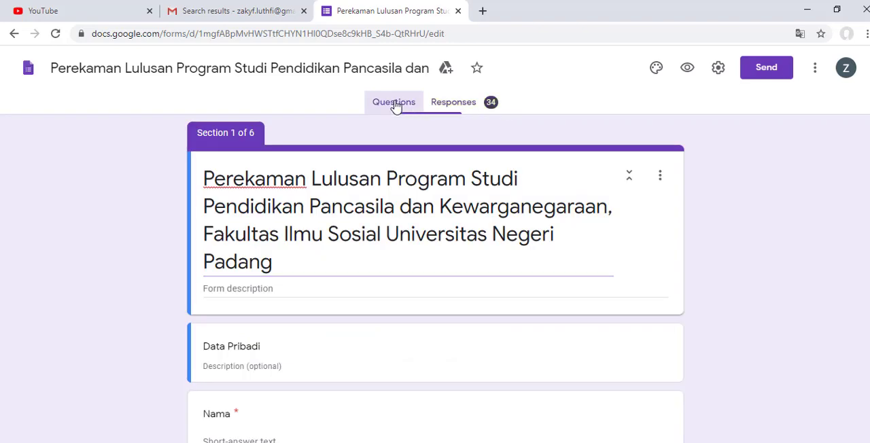
click(11, 35)
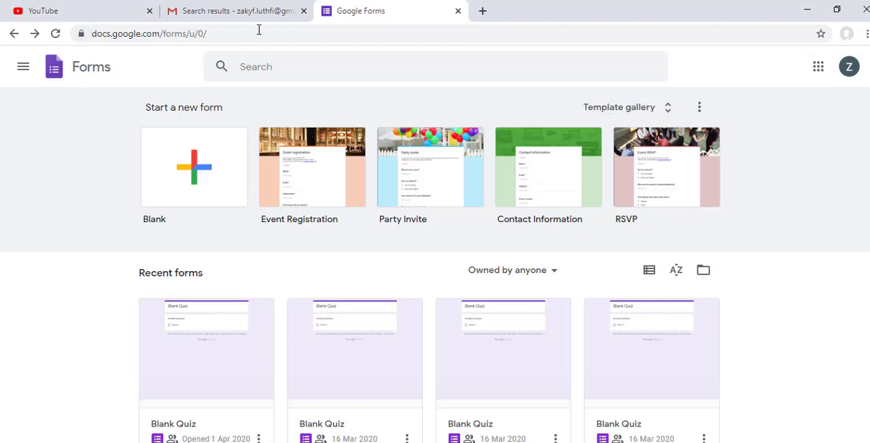
click(190, 179)
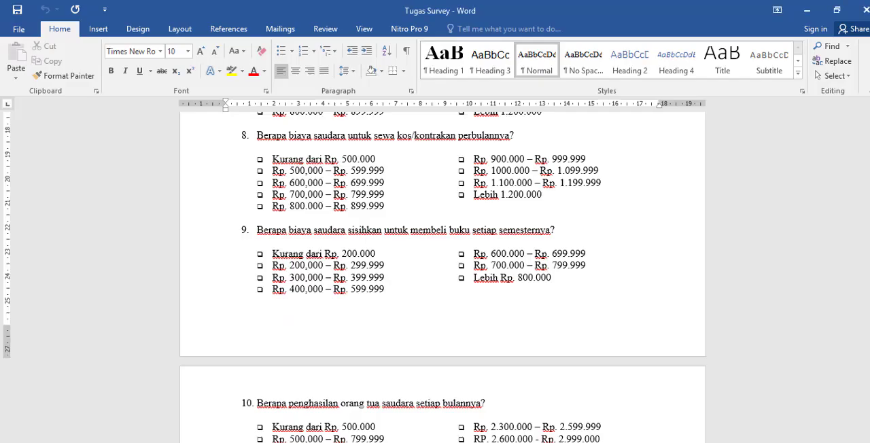
Step: Read through the survey questions in the Tugas Survey Word document, from Jenis Kelamin to Berapakah IPK saudara, and return to the blank form
scroll(394, 395, up, 10)
scroll(393, 395, up, 2)
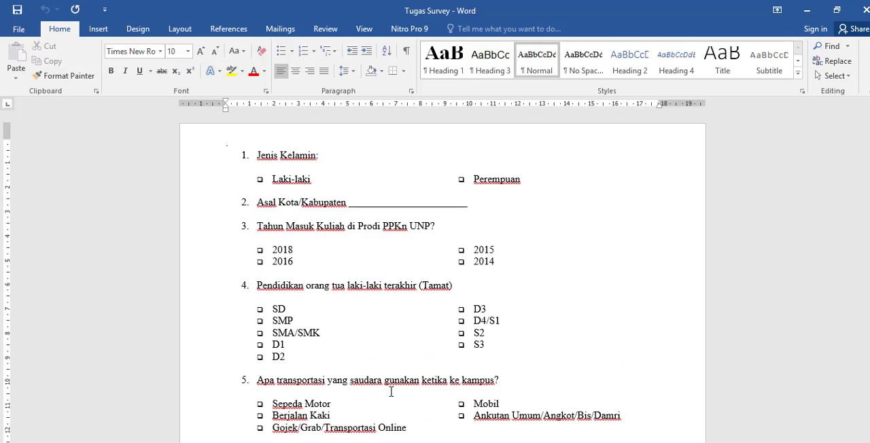
scroll(402, 305, down, 12)
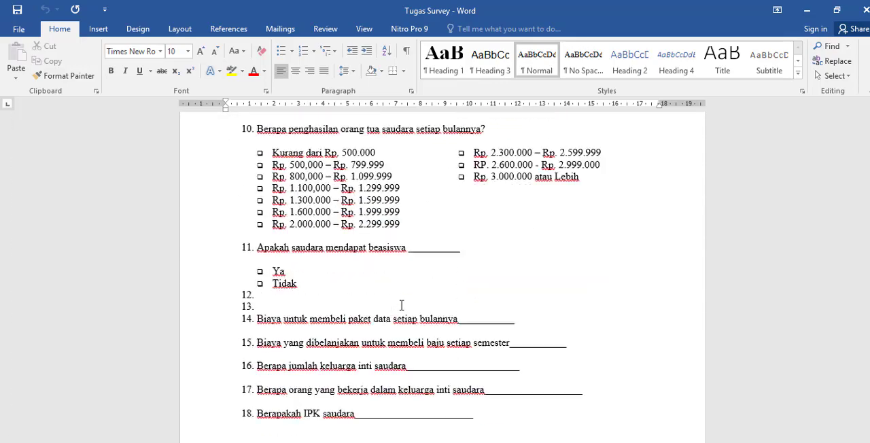
scroll(401, 305, down, 10)
scroll(401, 305, up, 9)
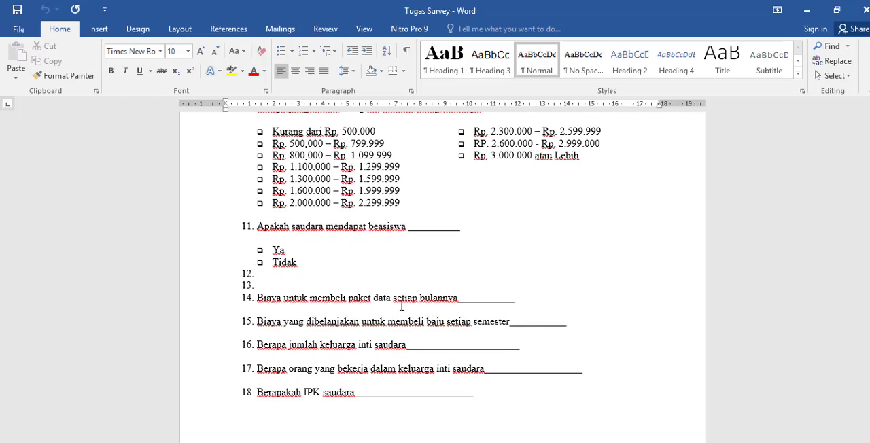
scroll(402, 305, up, 20)
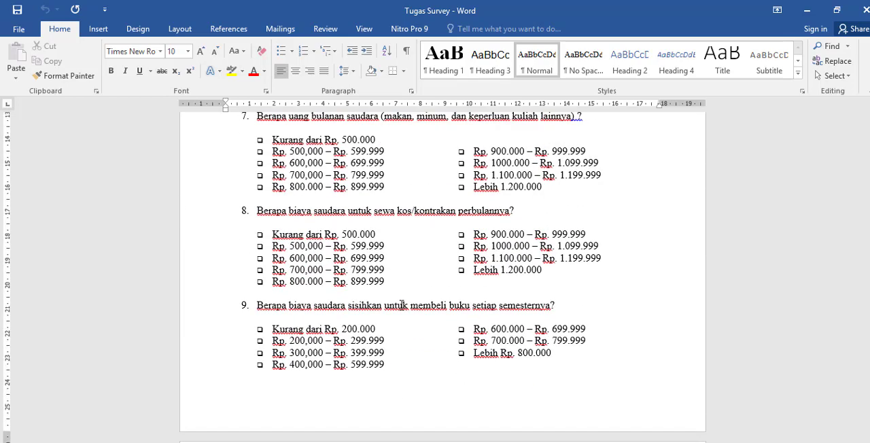
scroll(401, 305, up, 4)
scroll(402, 305, up, 2)
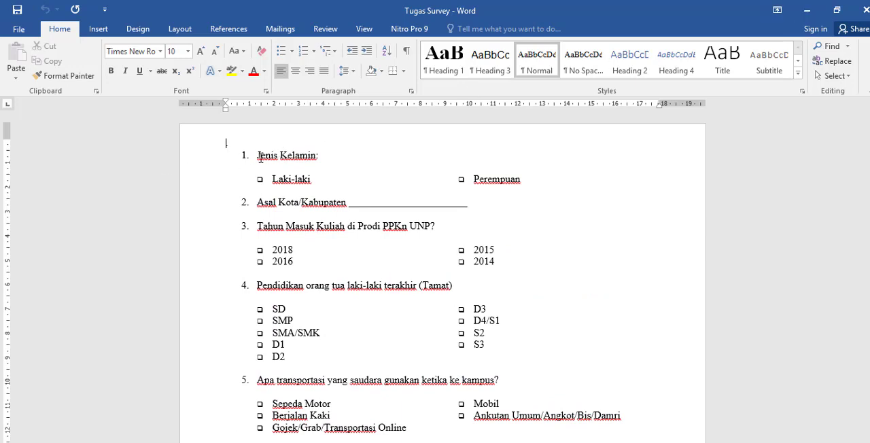
drag(258, 156, 299, 155)
click(806, 9)
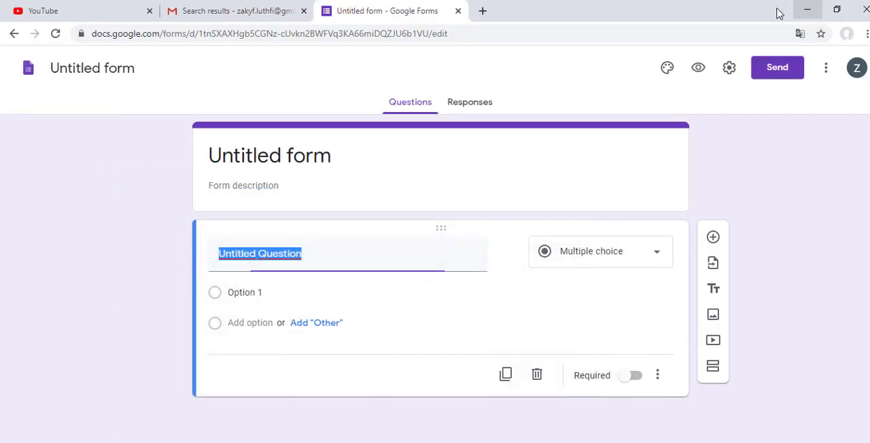
Step: Title the form "Survey Pendidikan"
click(370, 167)
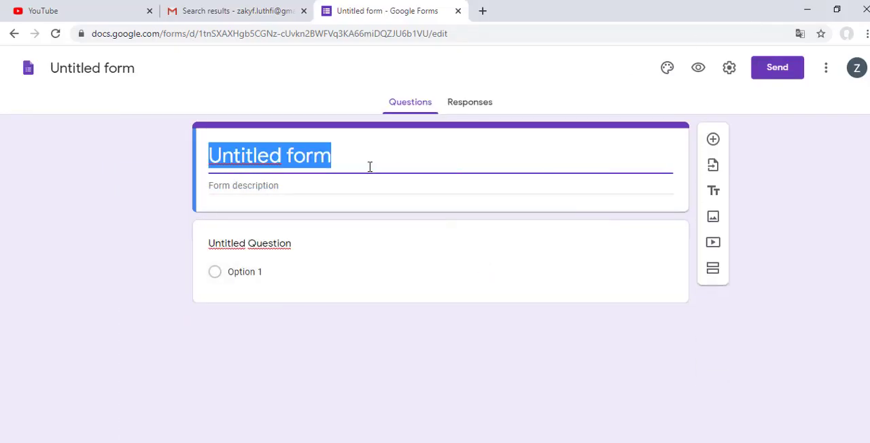
text(F)
key(BackSpace)
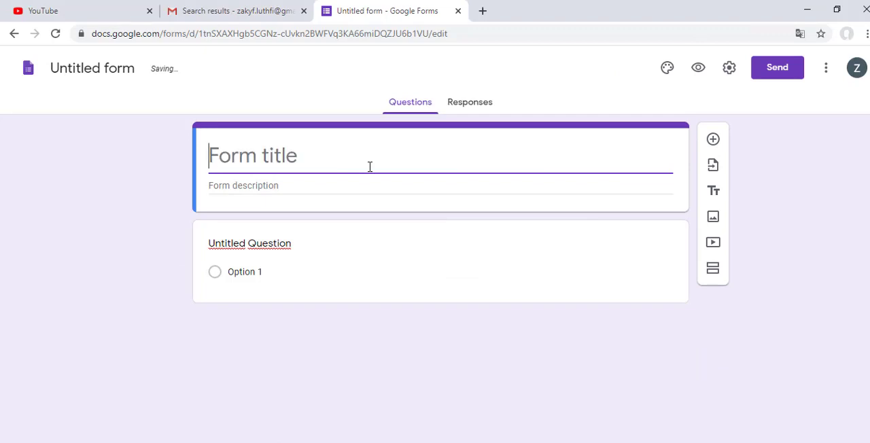
text(Se)
key(BackSpace)
key(BackSpace)
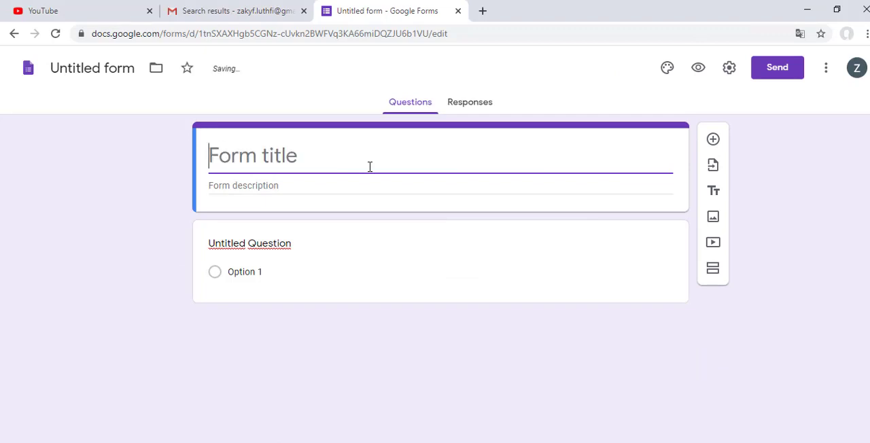
text(Surve)
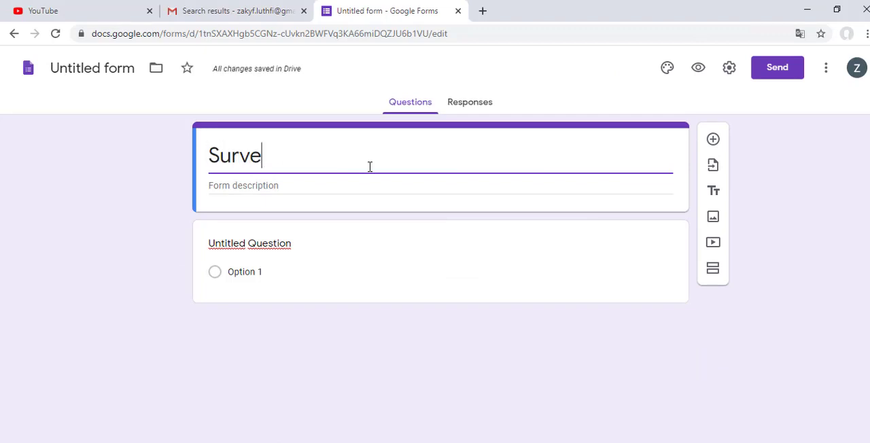
text(y )
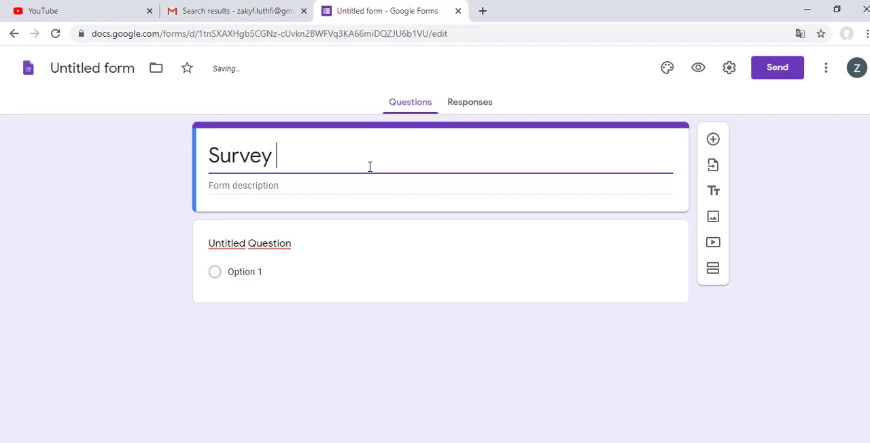
text(Pendd)
key(BackSpace)
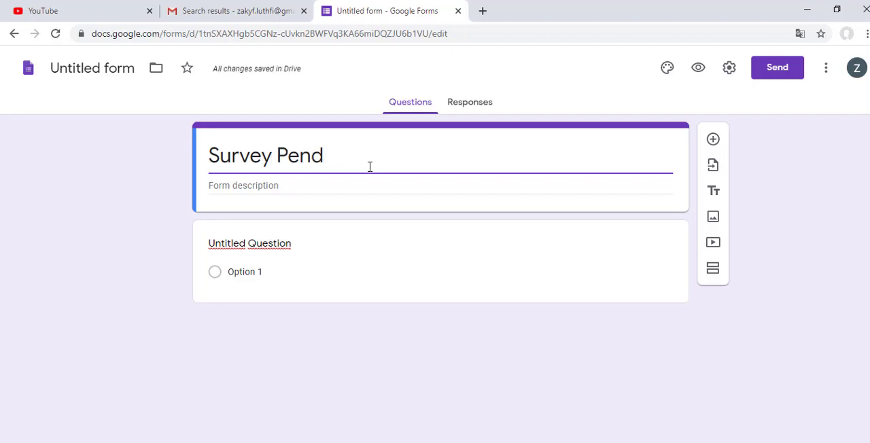
text(idid)
key(BackSpace)
text(kan)
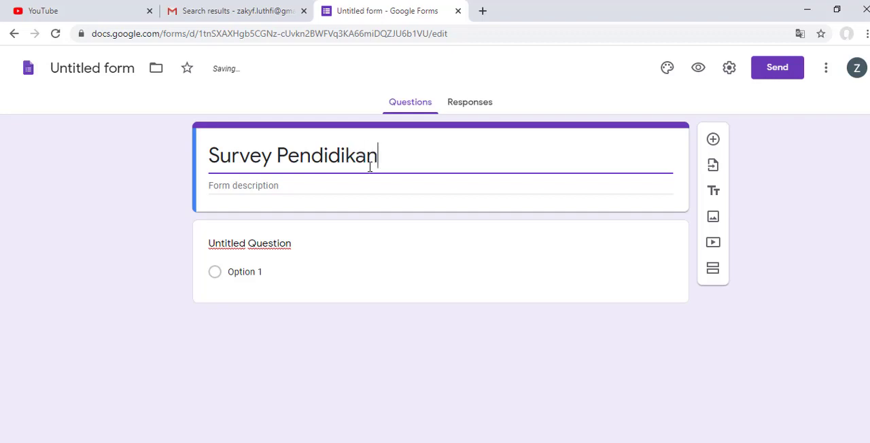
Step: Enter the form description "Hubungan antara dukungan finansial, jenis kelamin, tingkat pendidikan orang tua dengan Prestasi Akademik"
click(325, 189)
text(Hubungan )
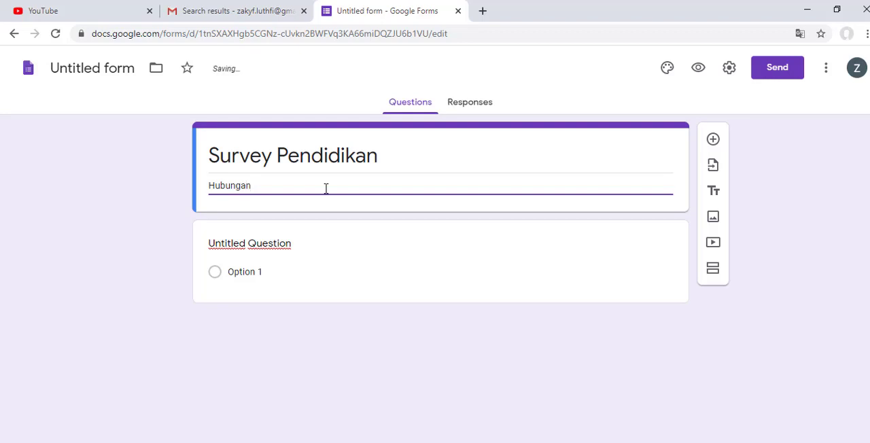
text(antar)
text(ancial S)
text(uppo)
key(BackSpace)
key(BackSpace)
key(BackSpace)
key(BackSpace)
key(BackSpace)
key(BackSpace)
key(BackSpace)
key(BackSpace)
key(BackSpace)
text(DUKUNG)
key(BackSpace)
key(BackSpace)
key(BackSpace)
key(BackSpace)
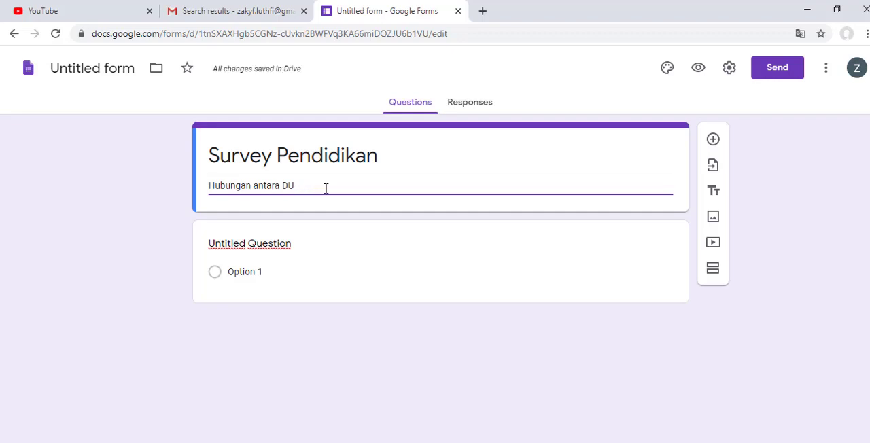
key(BackSpace)
key(BackSpace)
text(dukungan finansial)
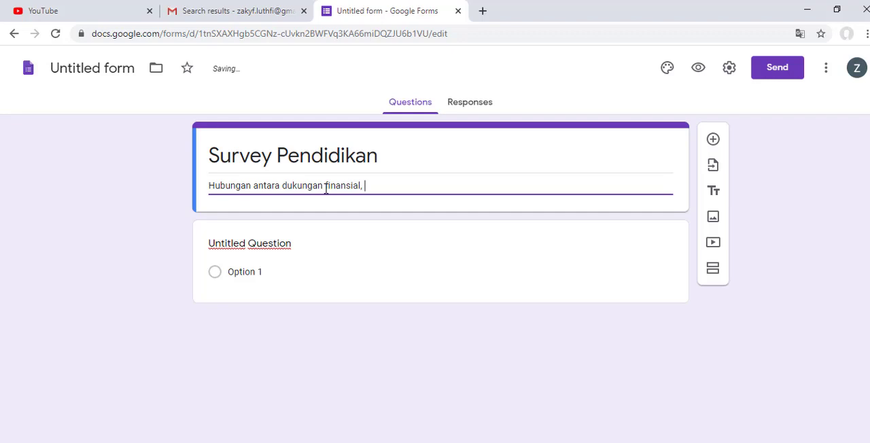
text(, )
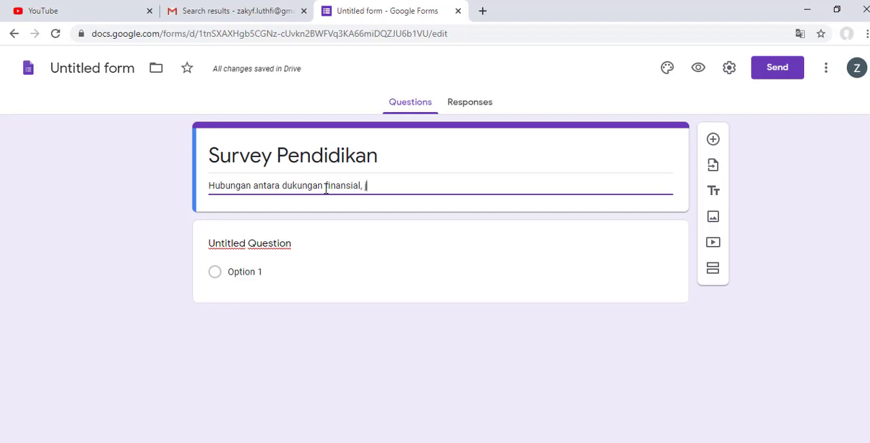
text(jenis kelami)
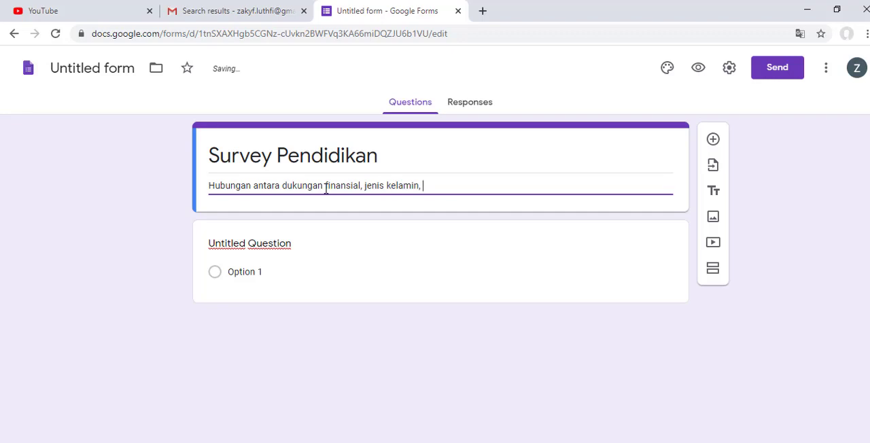
text(n, )
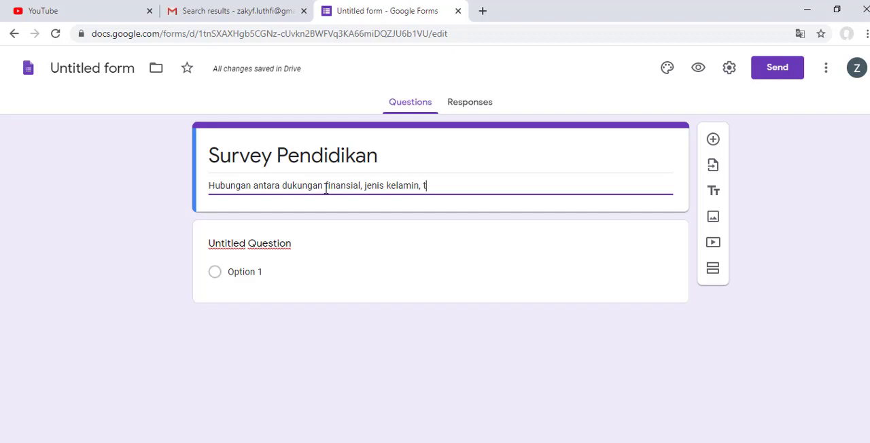
text(tingkat)
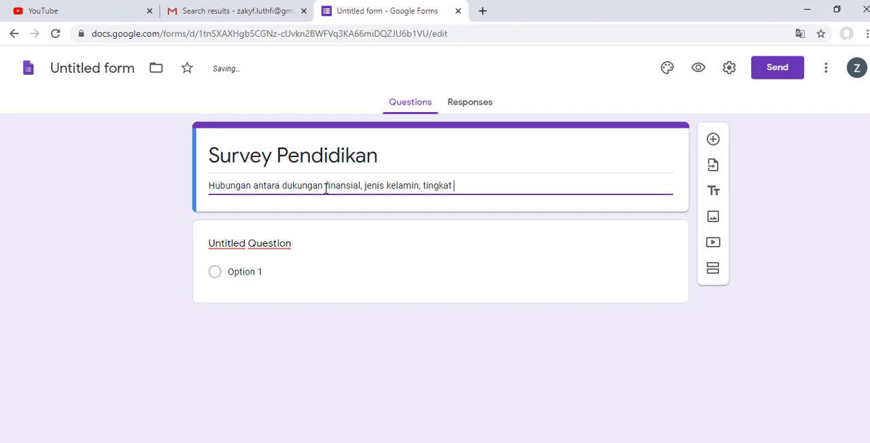
text( pendidikan )
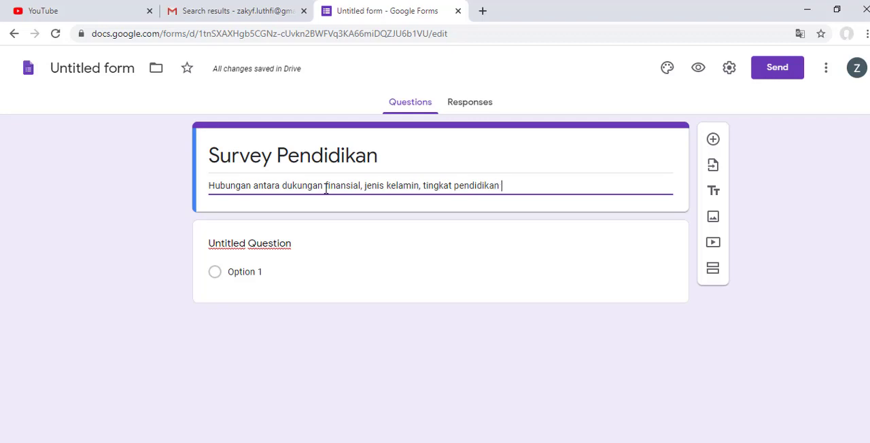
text(orang tua dengan)
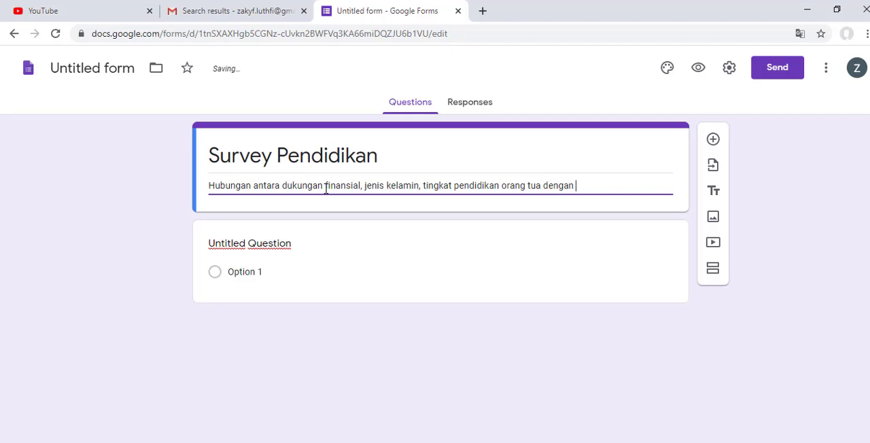
text( Pres)
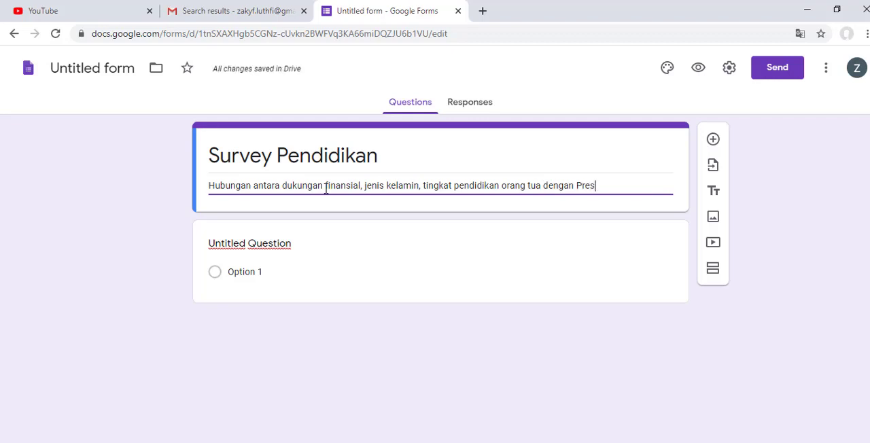
text(tasi Aka)
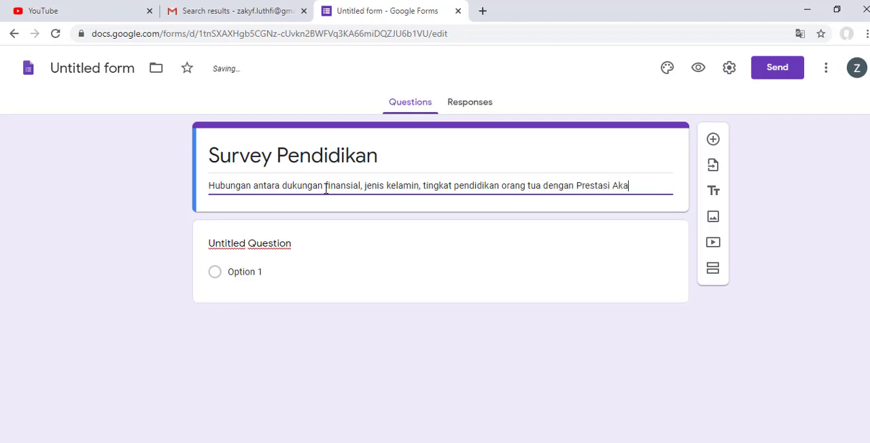
text(demik)
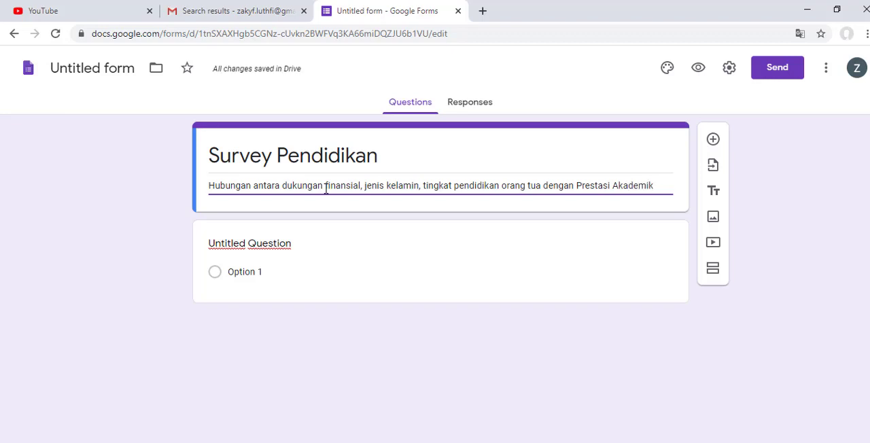
Step: Copy "Jenis Kelamin" from the Tugas Survey Word document into the first question's title and remove the leading list number
click(285, 243)
key(alt+Tab)
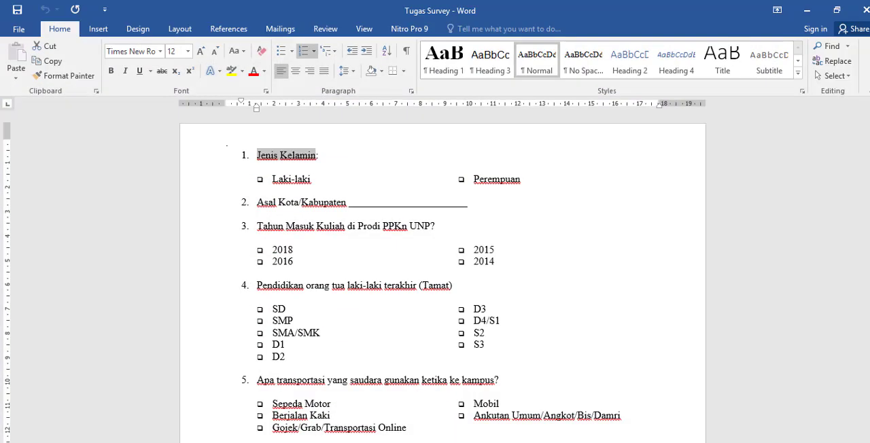
right_click(291, 163)
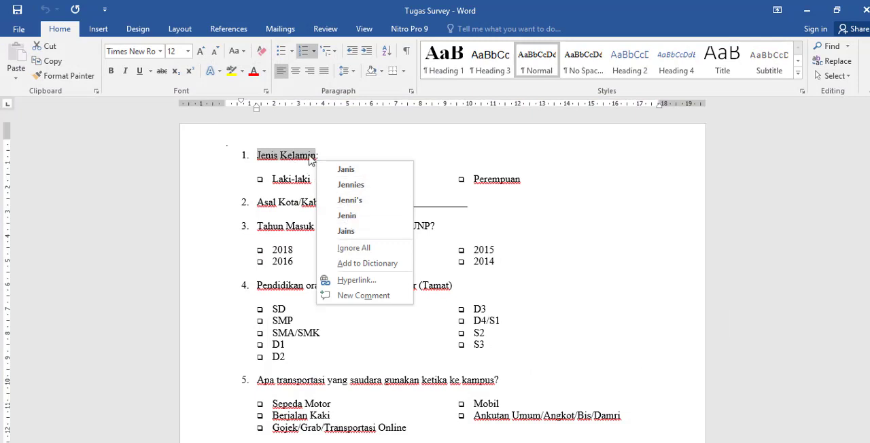
key(Escape)
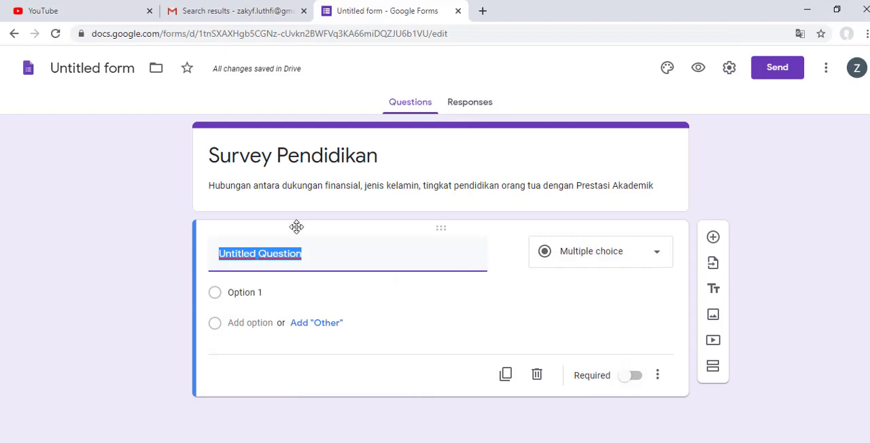
text(1.	Jenis Kelamin)
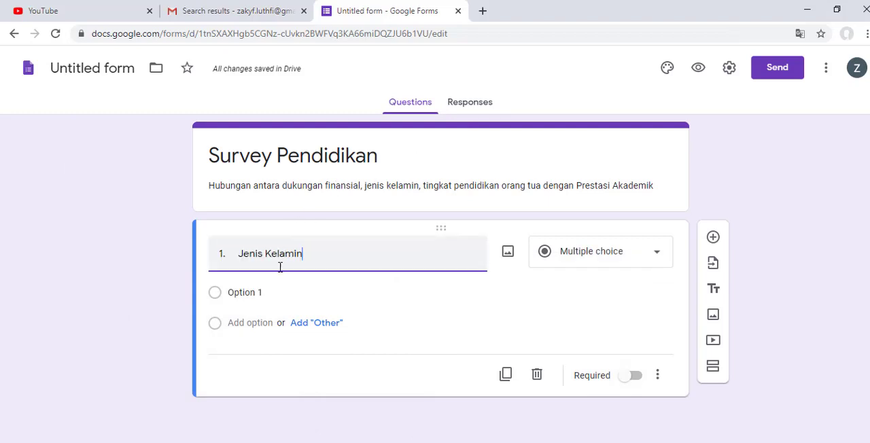
drag(237, 259, 201, 264)
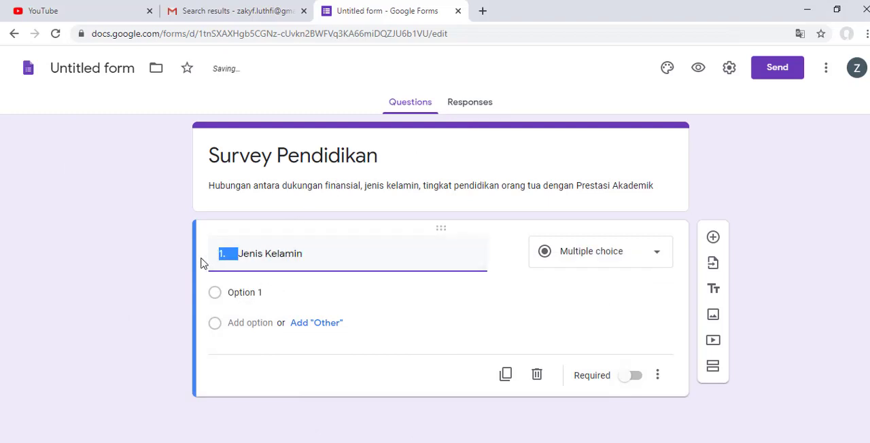
key(BackSpace)
Step: Keep the Jenis Kelamin question as Multiple choice and give it the options "Laki-laki" and "Perempuan"
click(258, 291)
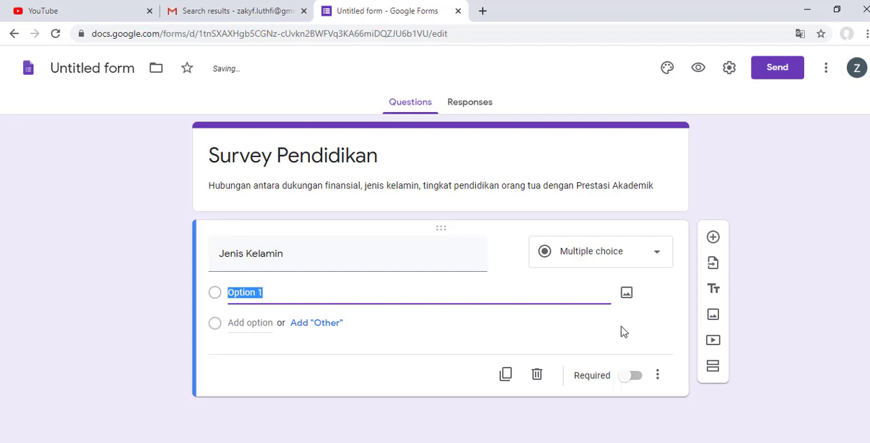
click(587, 261)
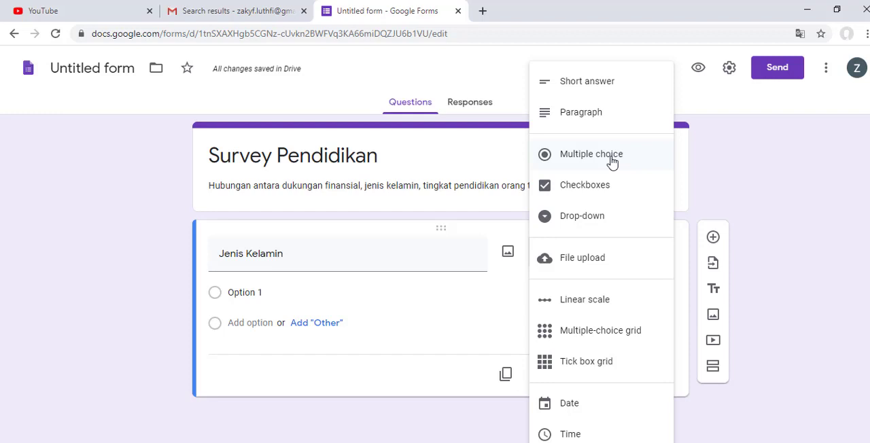
click(592, 154)
click(253, 294)
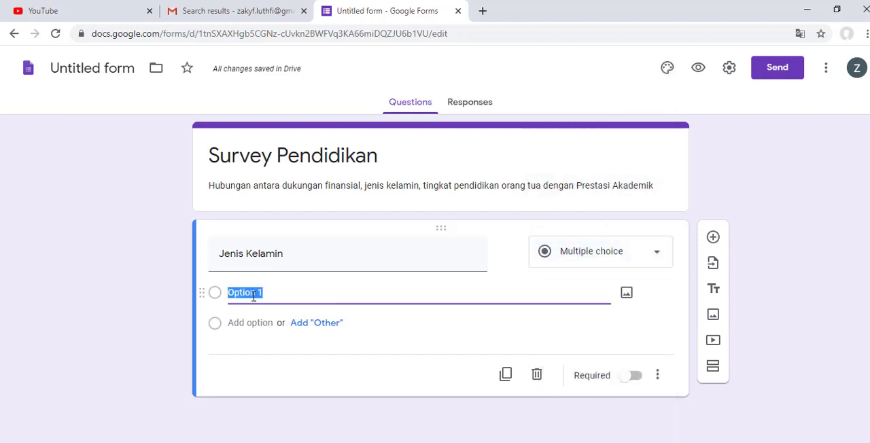
text(La)
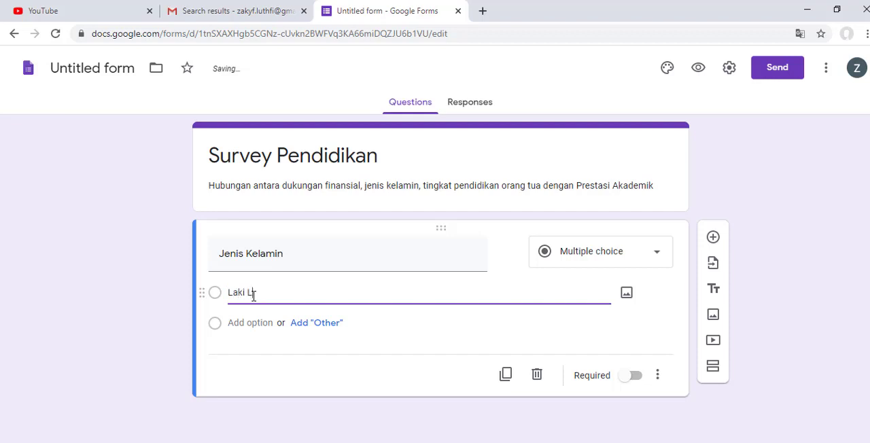
text(ki-laki)
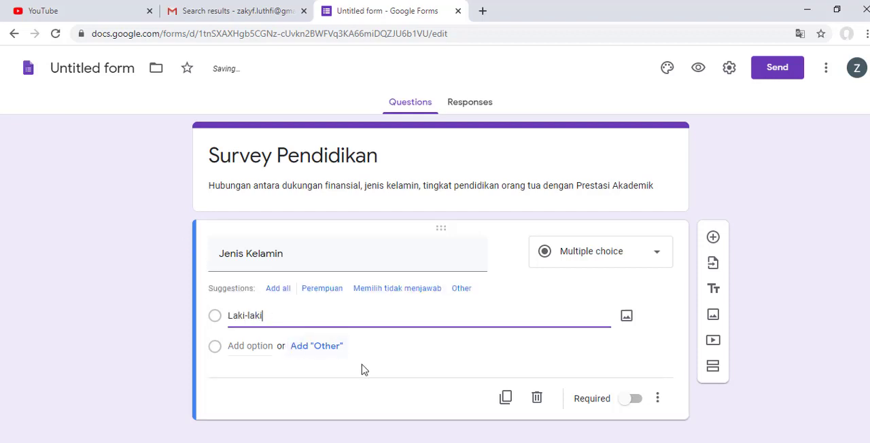
click(323, 290)
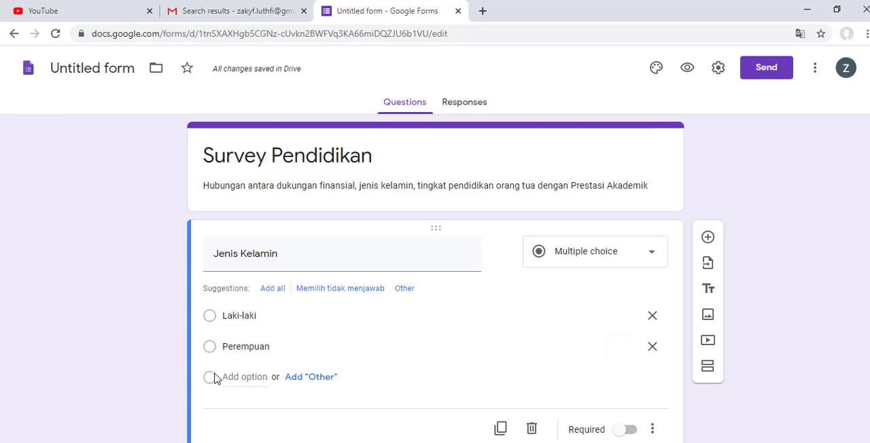
Step: Make the Jenis Kelamin question required
scroll(682, 429, down, 1)
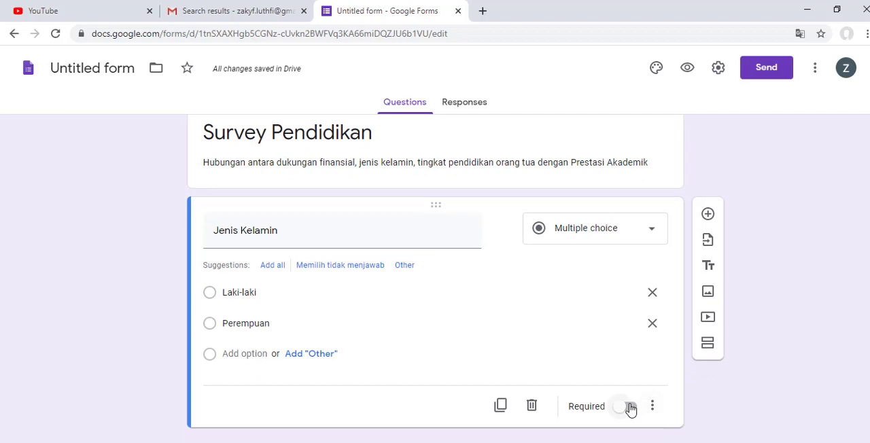
click(630, 408)
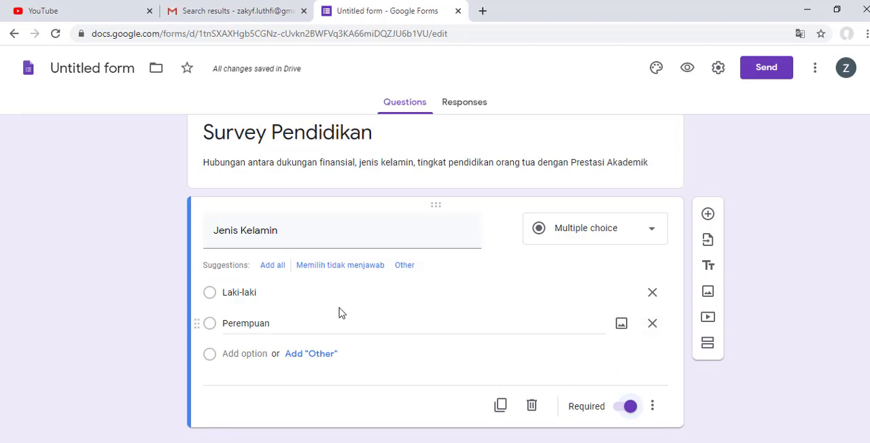
scroll(707, 291, up, 1)
scroll(707, 291, down, 1)
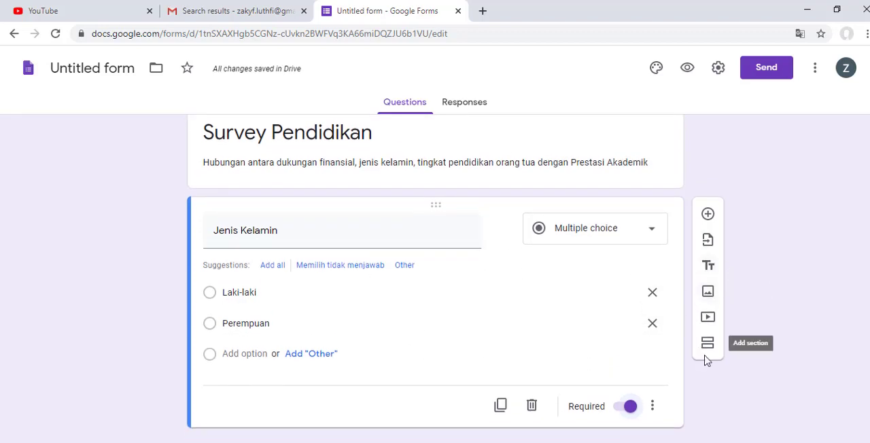
Step: Add a second question titled "Asal Kota/Kabupaten", copied from the Tugas Survey Word document, and remove the leading list number
click(717, 223)
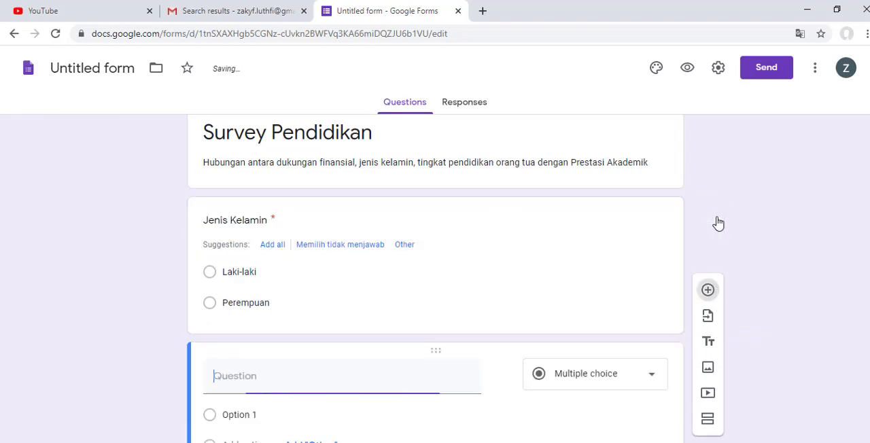
key(alt+Tab)
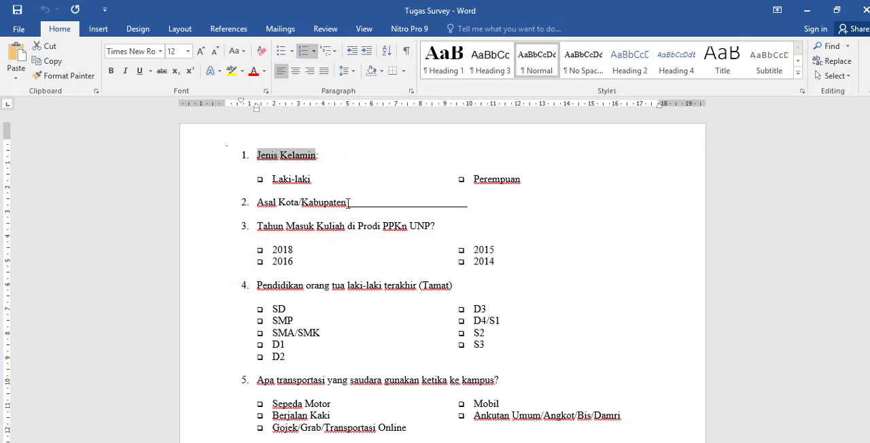
drag(346, 202, 265, 206)
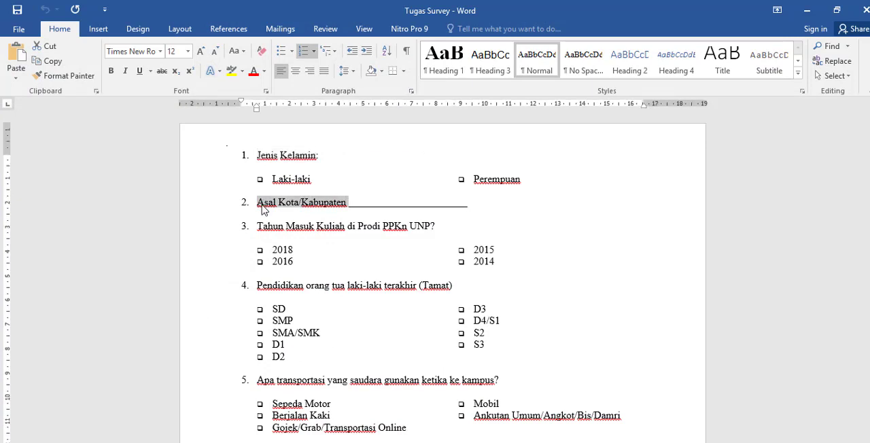
right_click(262, 205)
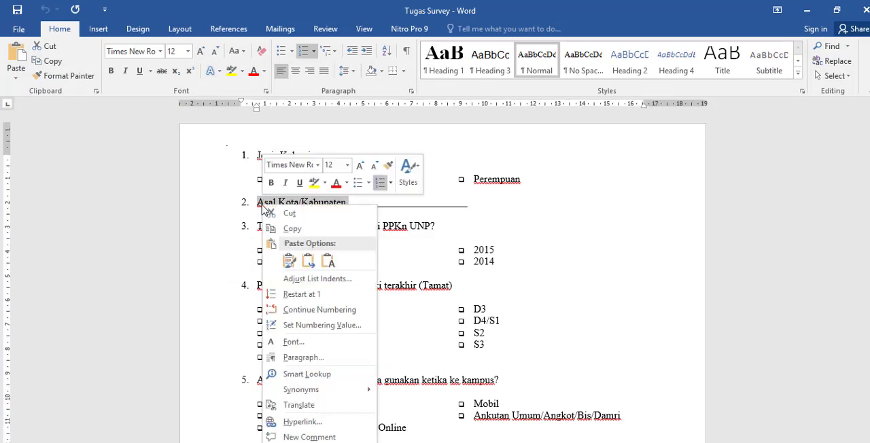
click(283, 235)
click(806, 10)
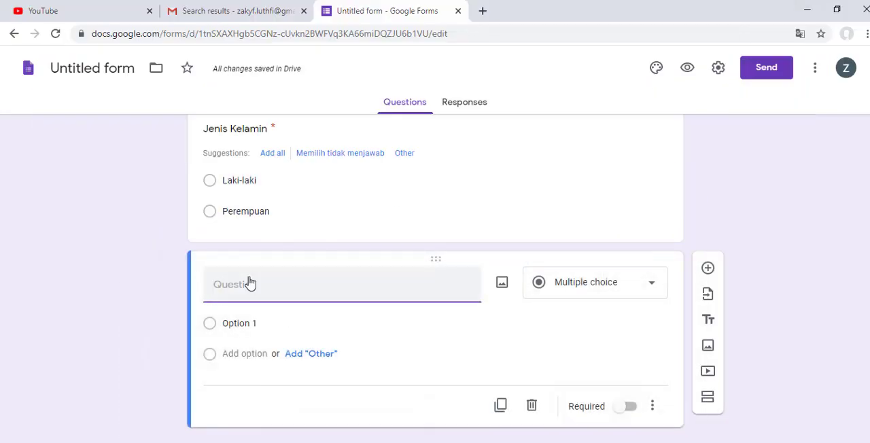
key(ctrl+v)
drag(233, 313, 193, 314)
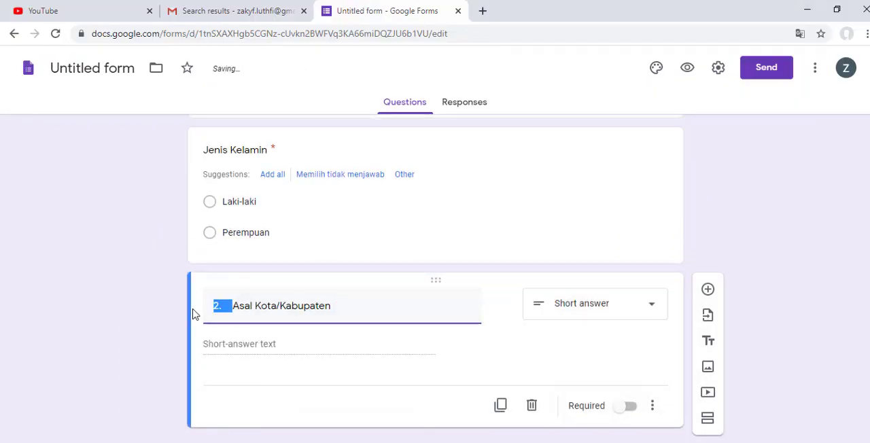
key(BackSpace)
click(627, 322)
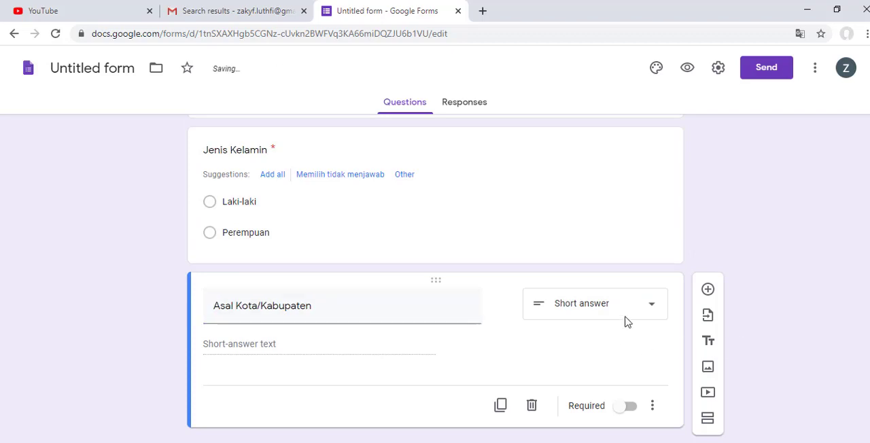
Step: Add a new blank question below the Asal Kota/Kabupaten question
scroll(738, 331, up, 2)
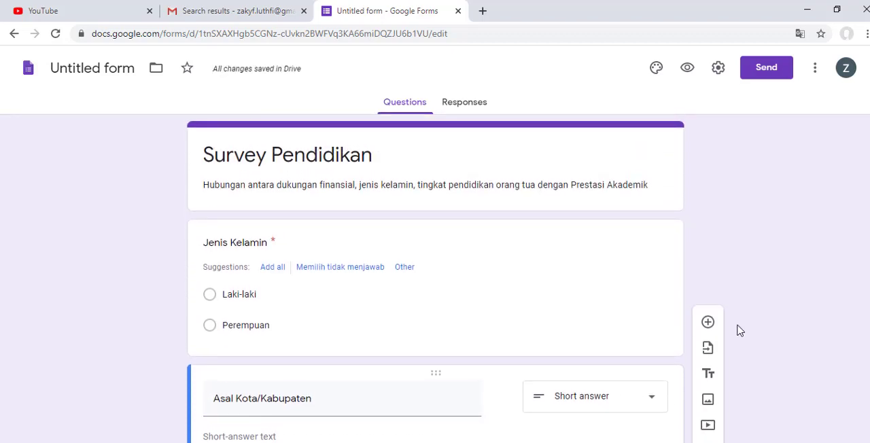
scroll(740, 331, down, 2)
click(709, 291)
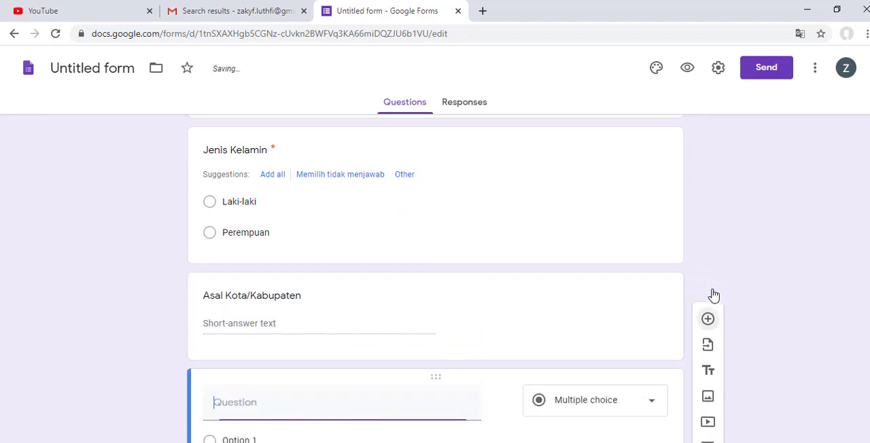
click(619, 442)
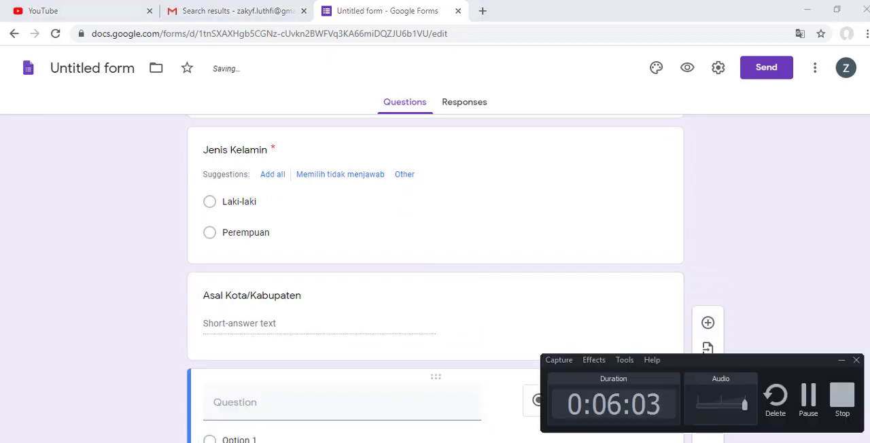
click(620, 442)
Step: Copy "Tahun Masuk Kuliah di Prodi PPKn UNP" from the Tugas Survey Word document into the new question's title and remove the leading list number
key(alt+Tab)
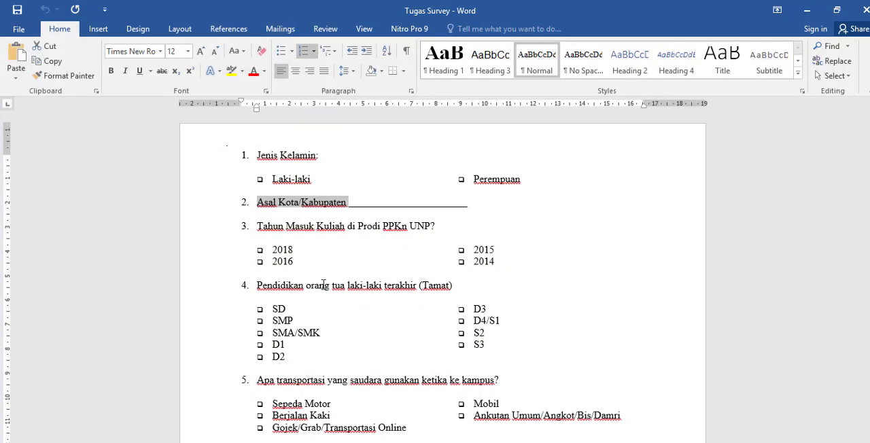
scroll(315, 242, down, 1)
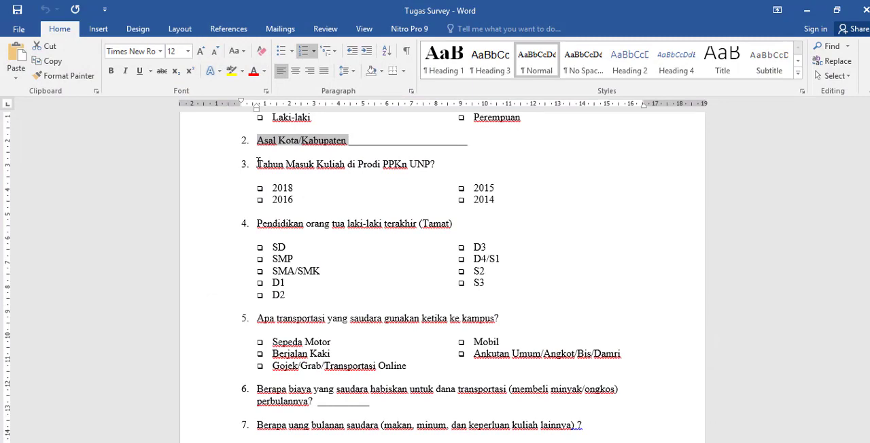
drag(257, 164, 417, 162)
right_click(417, 163)
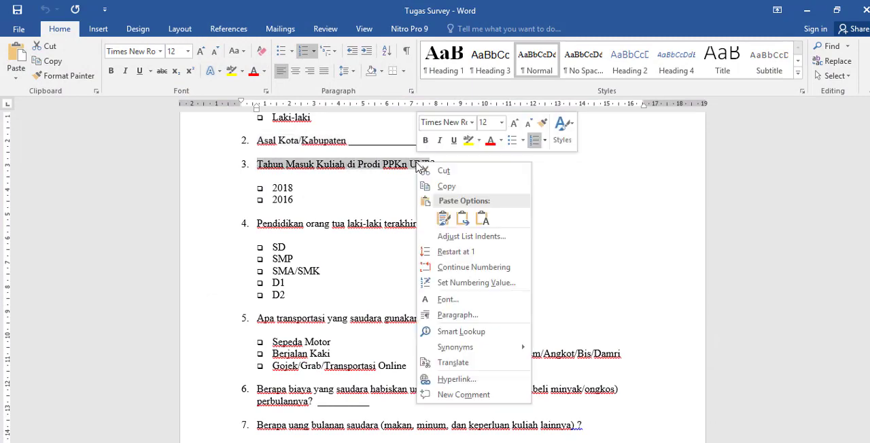
click(431, 186)
click(806, 15)
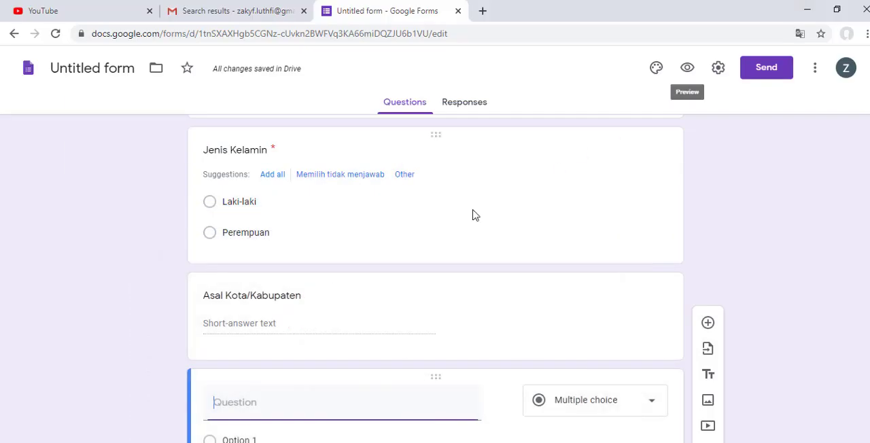
scroll(253, 342, down, 2)
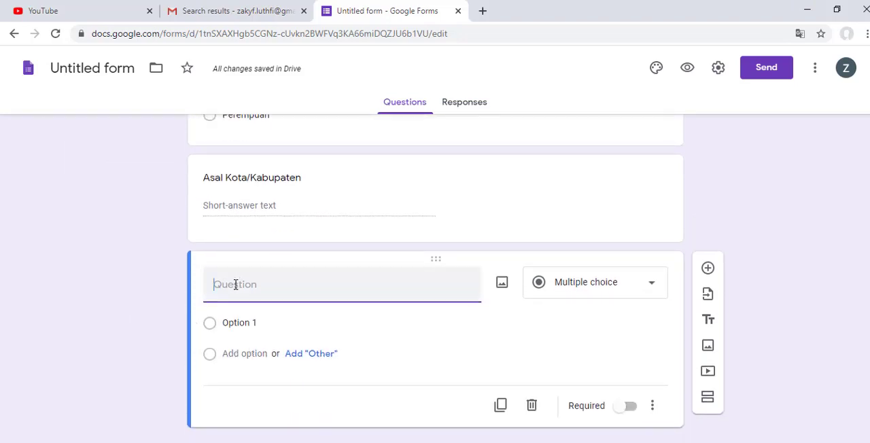
key(ctrl+v)
drag(233, 286, 208, 285)
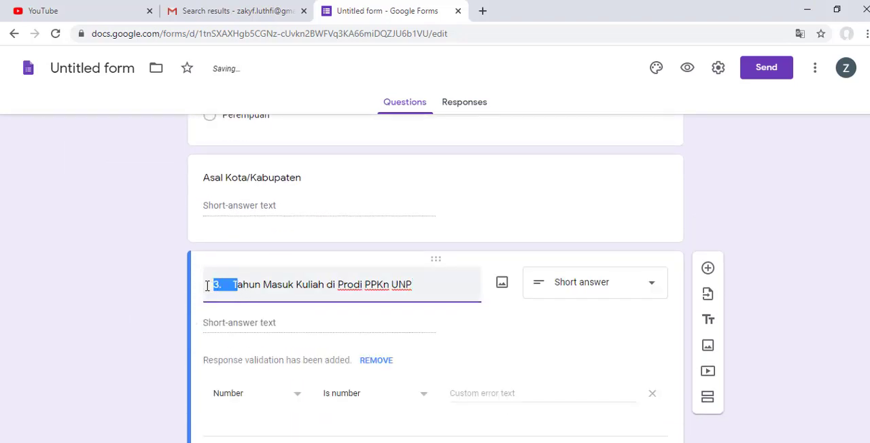
click(230, 285)
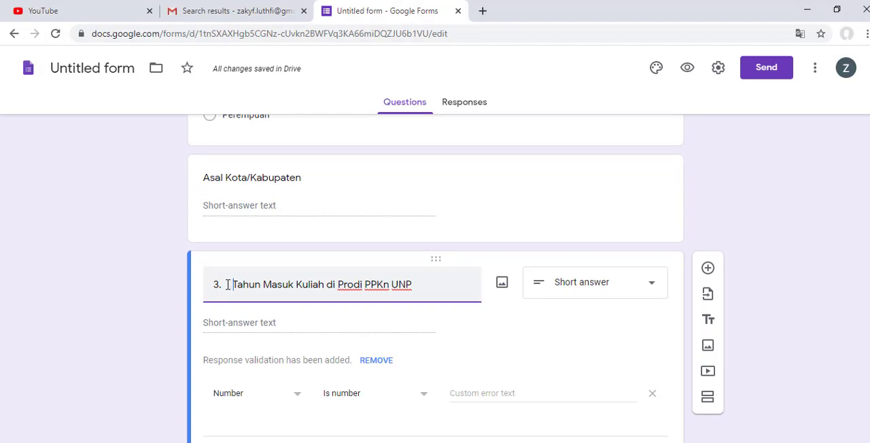
key(BackSpace)
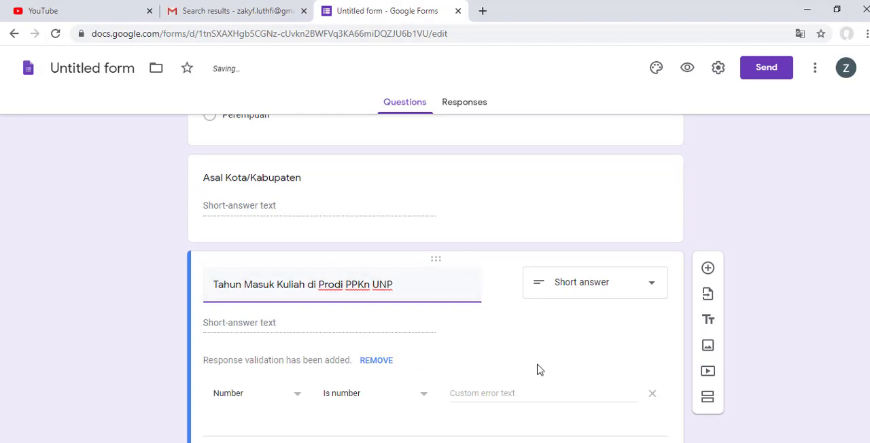
Step: Change the Tahun Masuk Kuliah question to Multiple choice and name its first option "2016"
click(600, 355)
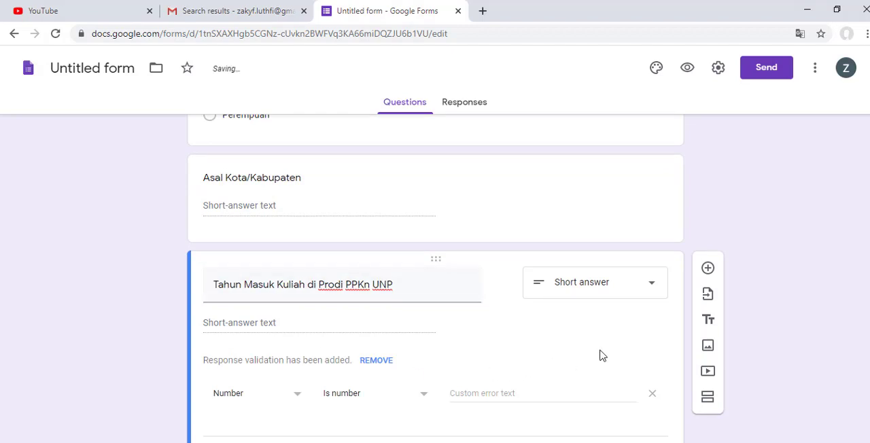
click(577, 286)
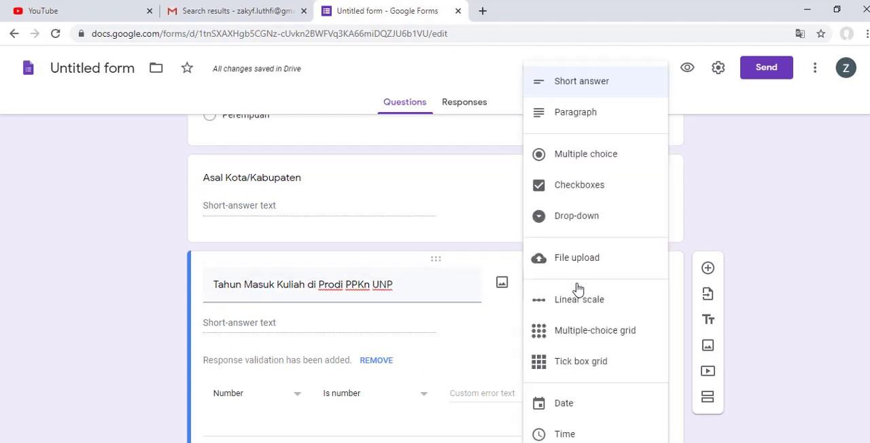
click(607, 169)
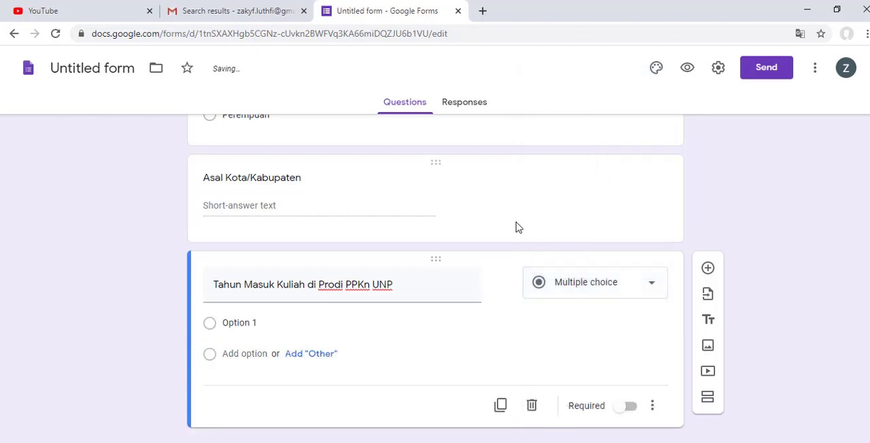
click(250, 321)
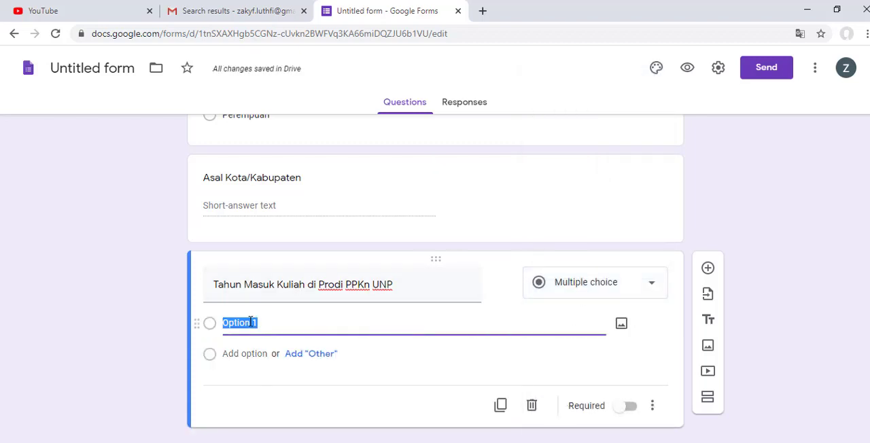
text(2016)
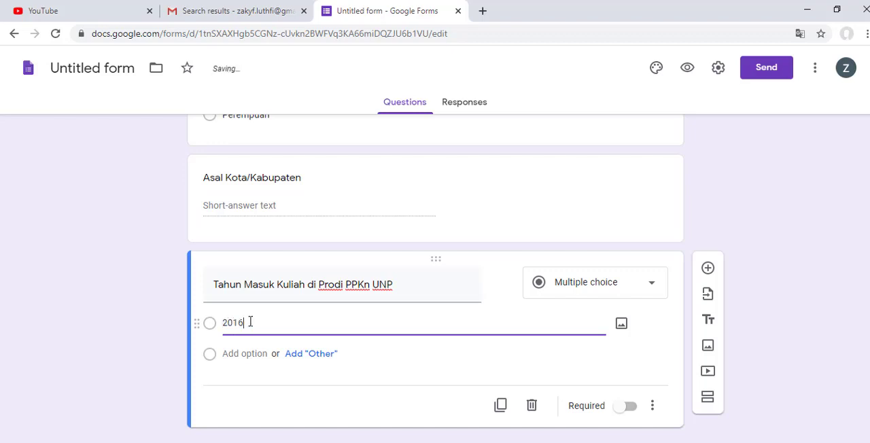
click(284, 355)
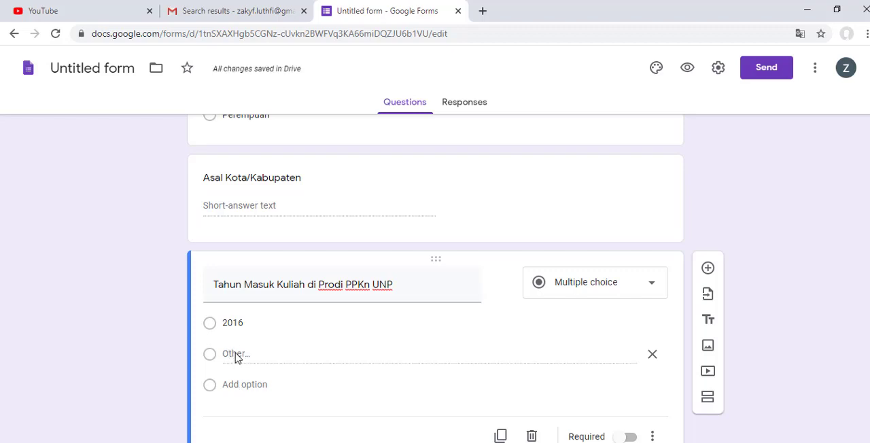
double_click(237, 354)
click(229, 358)
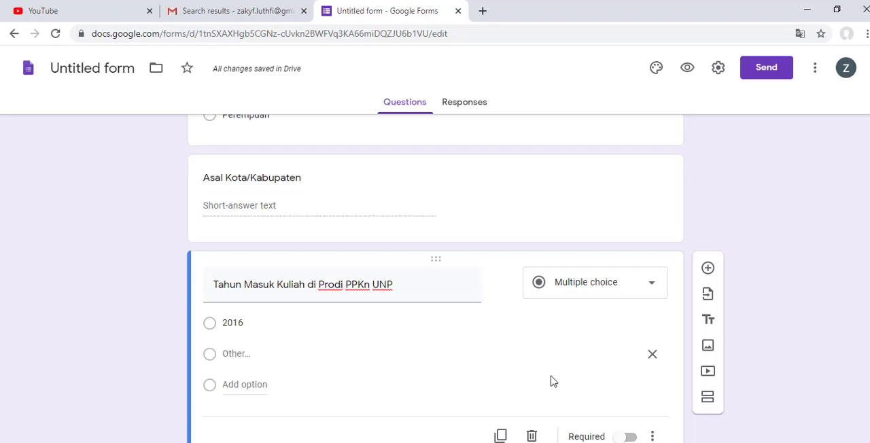
click(415, 290)
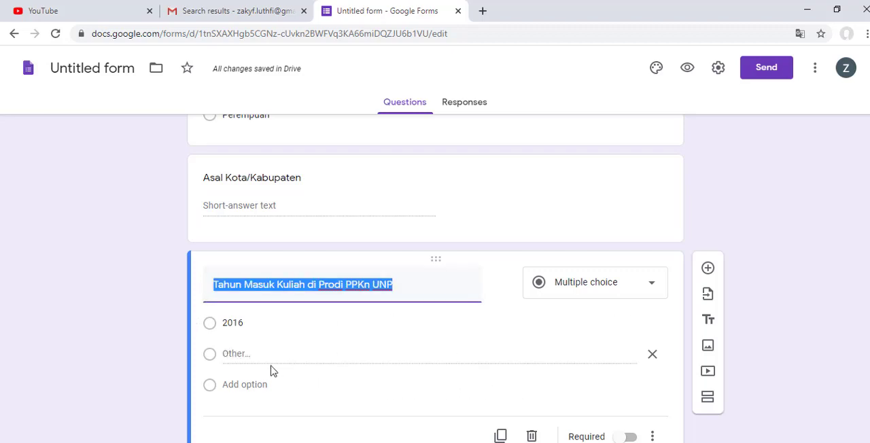
click(241, 353)
double_click(241, 354)
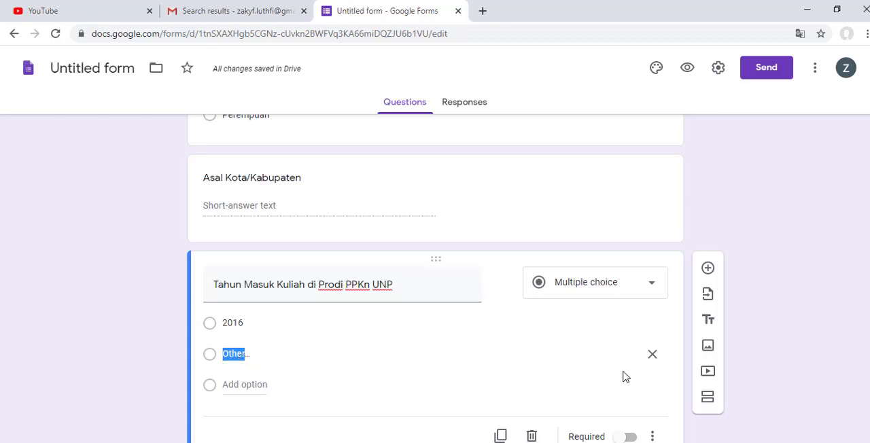
click(652, 361)
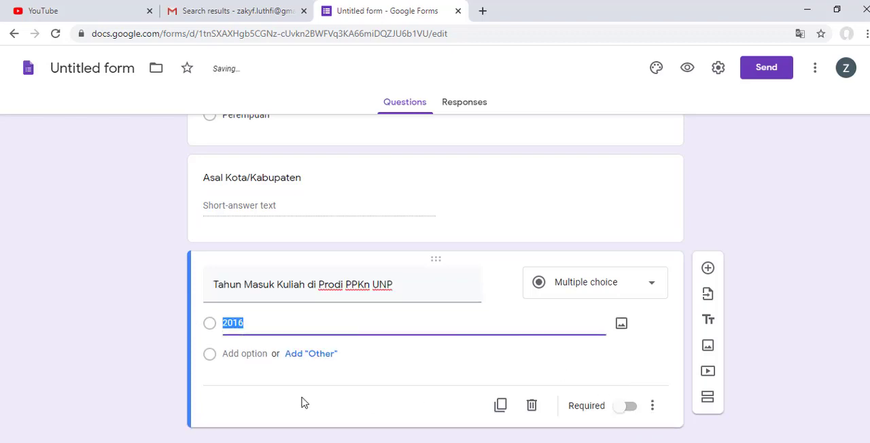
Step: Add the options "2017", "2018", "2019" and "2020" to the Tahun Masuk Kuliah question, leaving no "Other" option
click(306, 355)
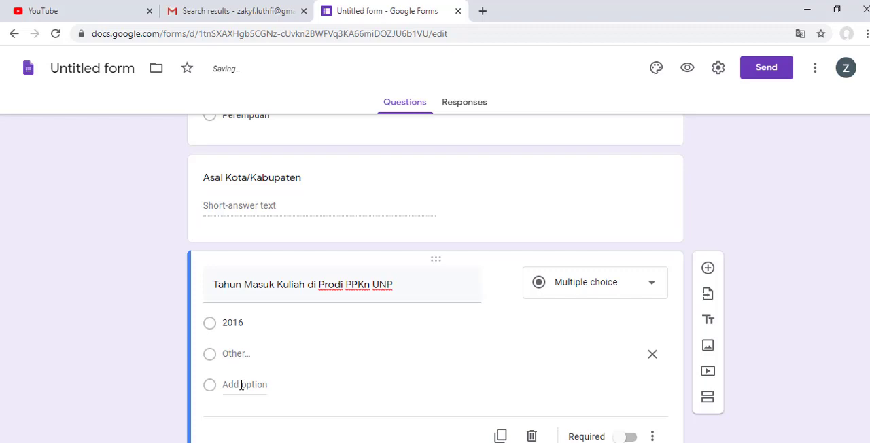
click(231, 385)
text(2017)
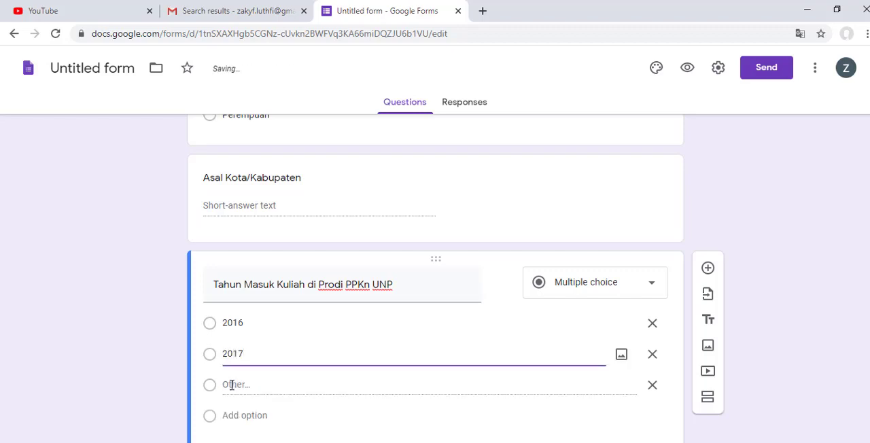
click(253, 416)
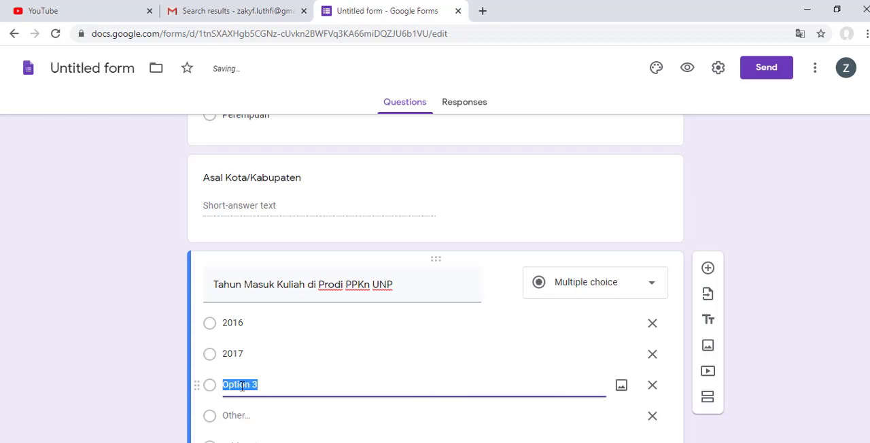
text(2018)
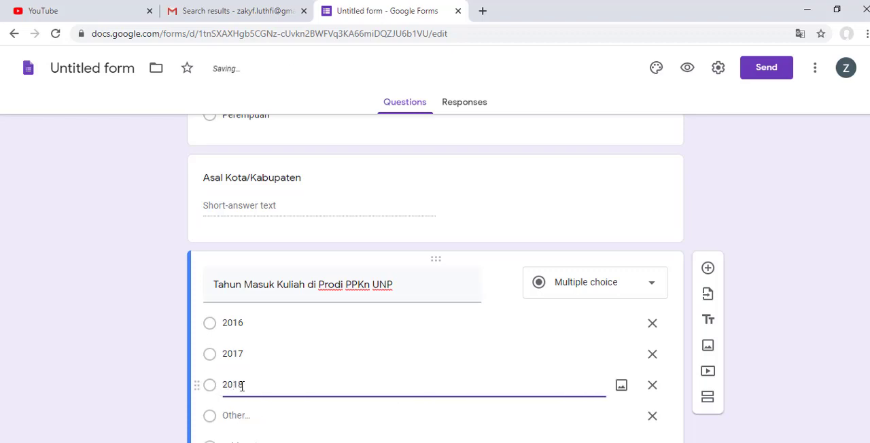
scroll(241, 386, down, 2)
click(244, 354)
text(2019)
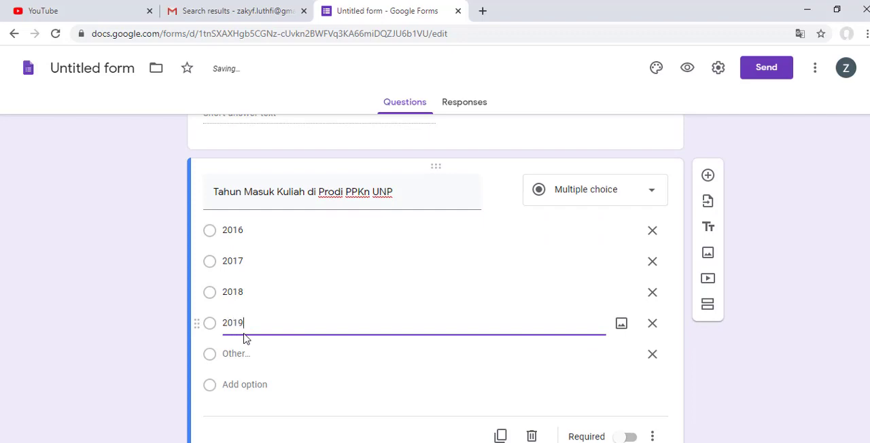
click(248, 384)
text(2020)
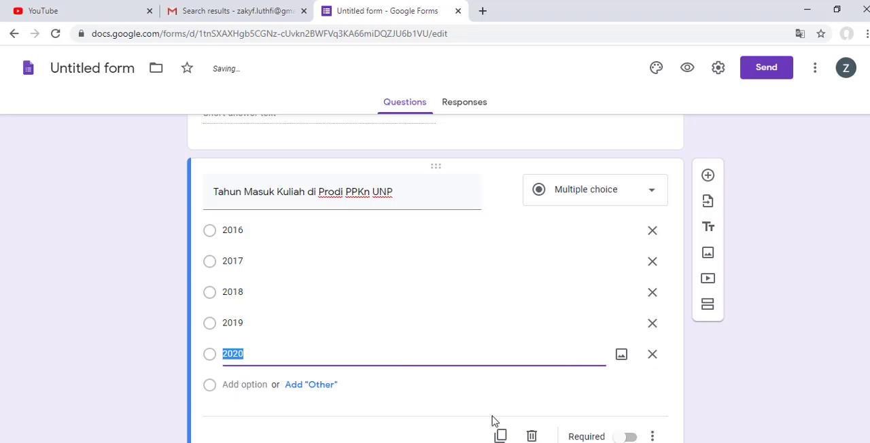
click(280, 428)
scroll(525, 314, up, 4)
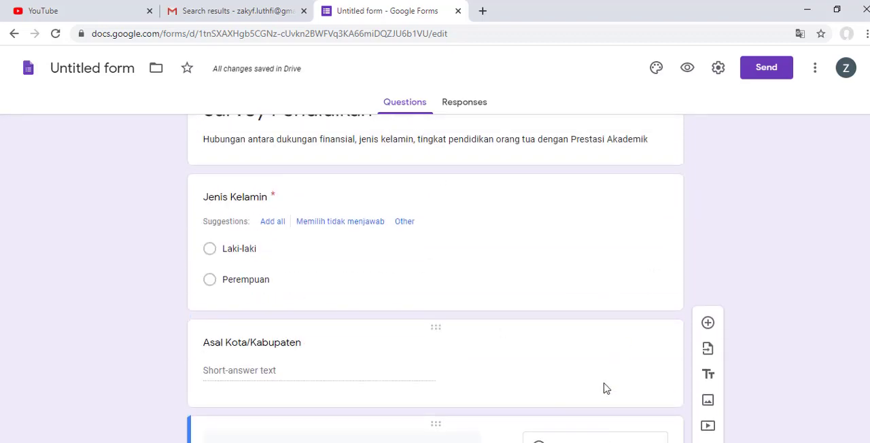
Step: Make the Asal Kota/Kabupaten question required
click(642, 372)
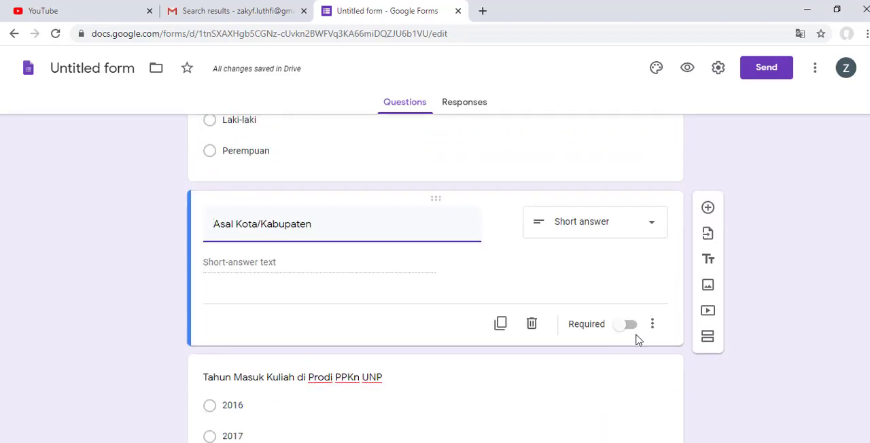
click(639, 326)
click(634, 332)
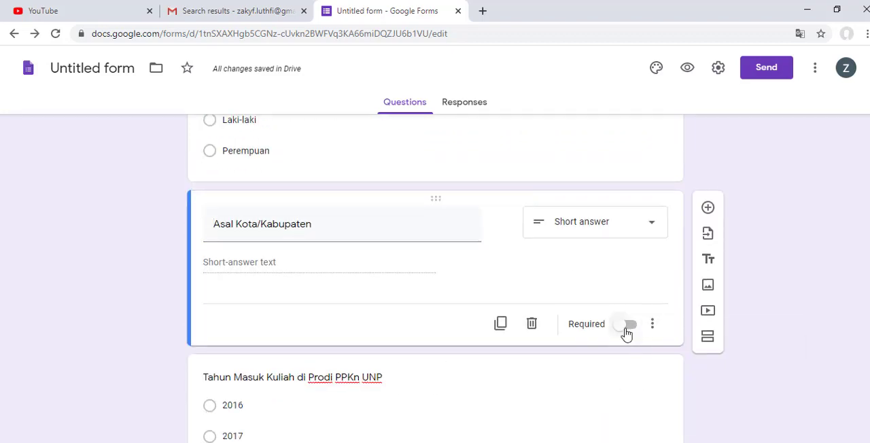
click(624, 329)
Step: Make the Tahun Masuk Kuliah di Prodi PPKn UNP question required
scroll(612, 339, down, 2)
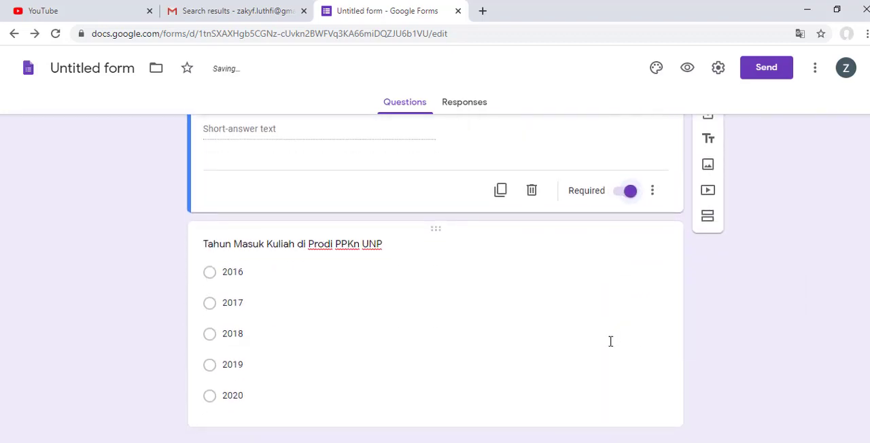
click(639, 412)
click(625, 430)
Step: Add a new blank question below the Tahun Masuk Kuliah question
scroll(715, 403, up, 3)
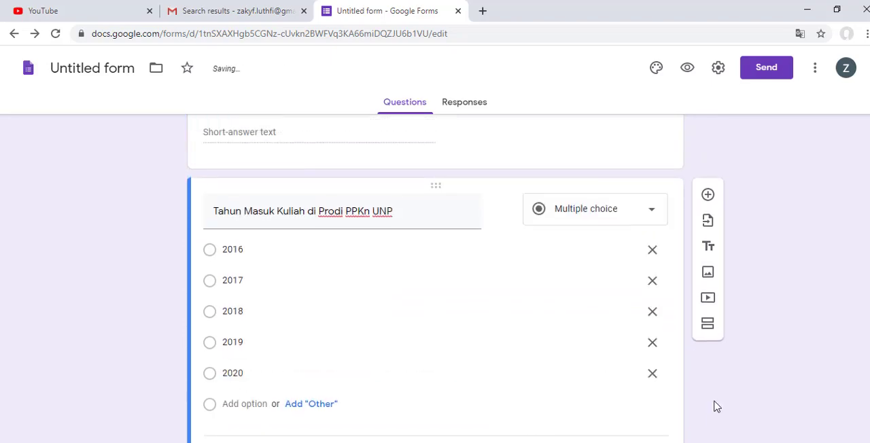
scroll(727, 306, down, 4)
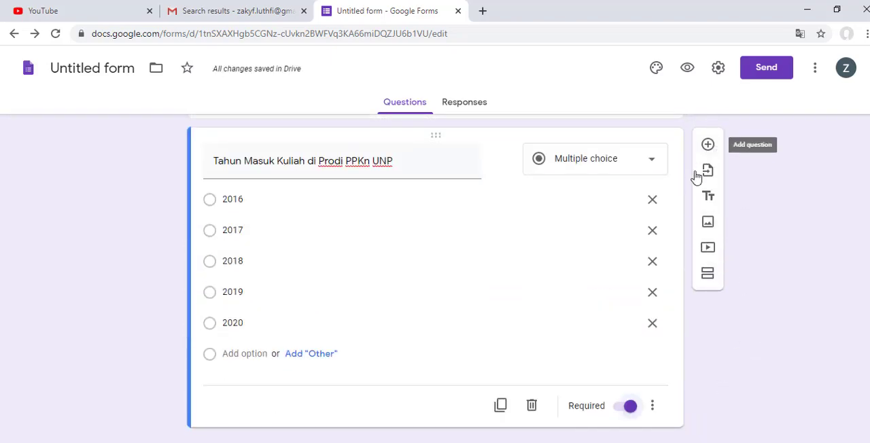
scroll(299, 284, up, 5)
scroll(299, 284, down, 2)
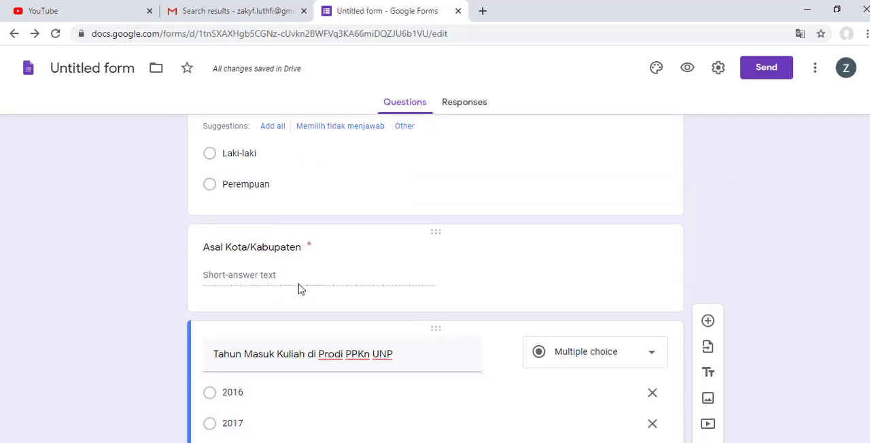
scroll(299, 285, up, 3)
scroll(299, 284, down, 4)
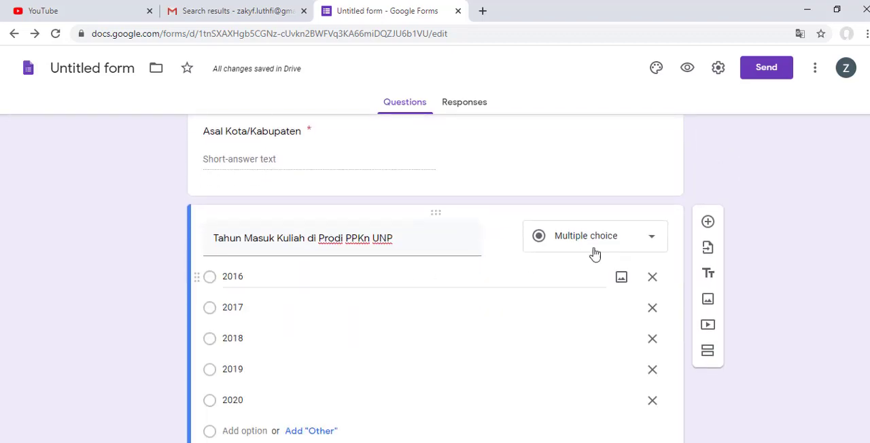
click(707, 222)
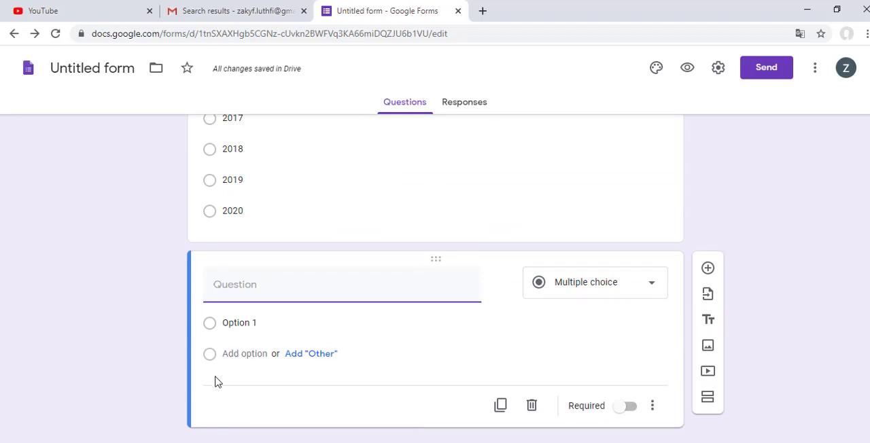
Step: Review the form from the Survey Pendidikan header down to the new blank question
click(292, 398)
scroll(220, 401, up, 15)
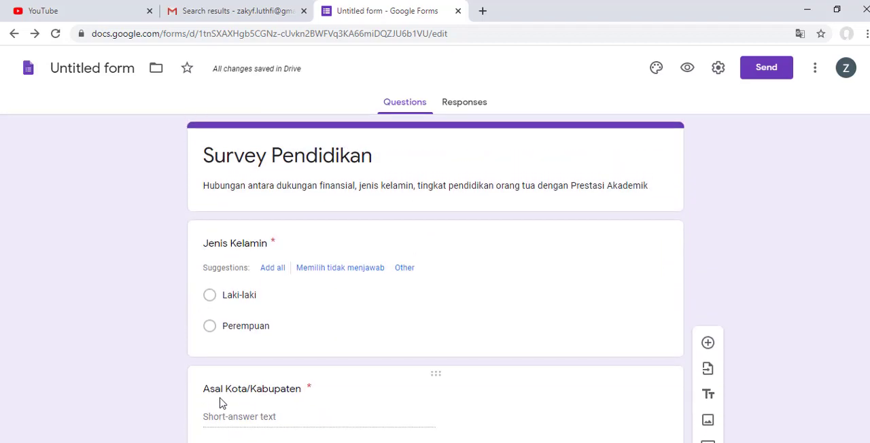
scroll(225, 402, down, 15)
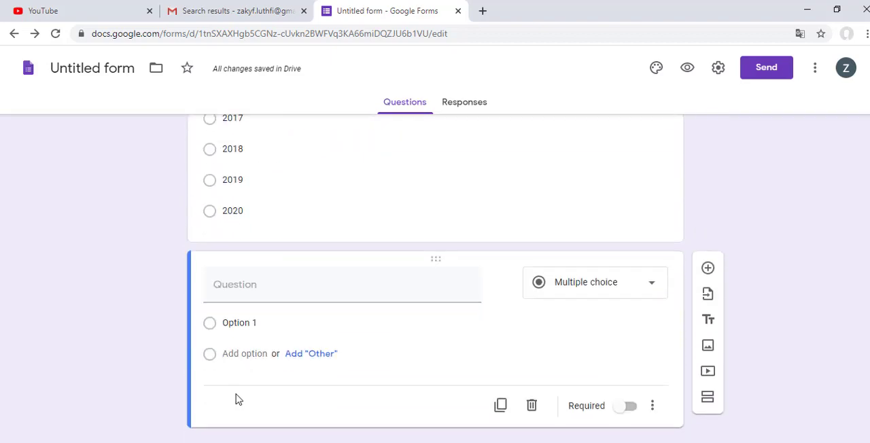
scroll(401, 311, up, 5)
scroll(401, 310, down, 5)
scroll(402, 311, up, 2)
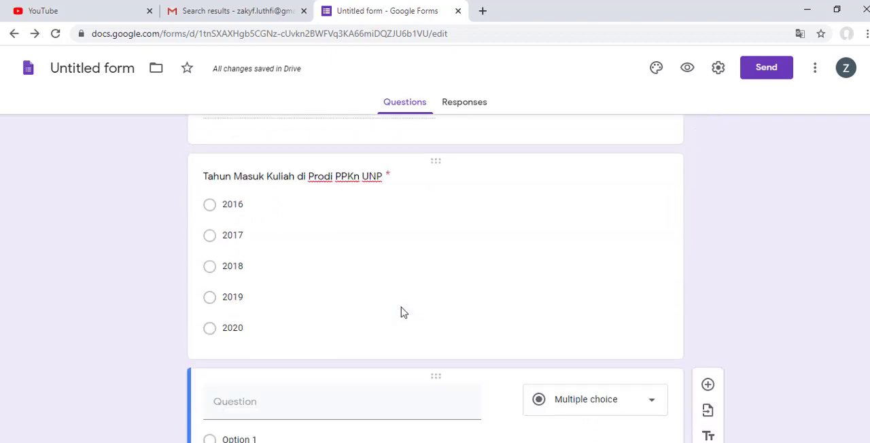
scroll(402, 310, down, 2)
scroll(402, 309, up, 10)
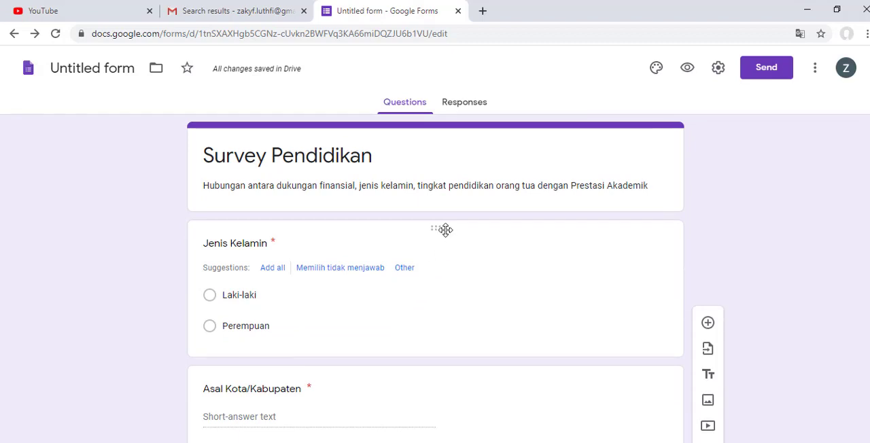
scroll(579, 346, down, 3)
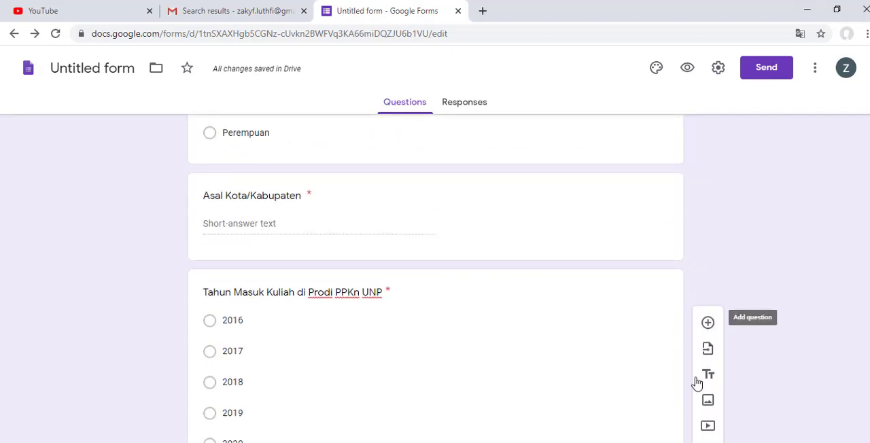
scroll(437, 432, down, 3)
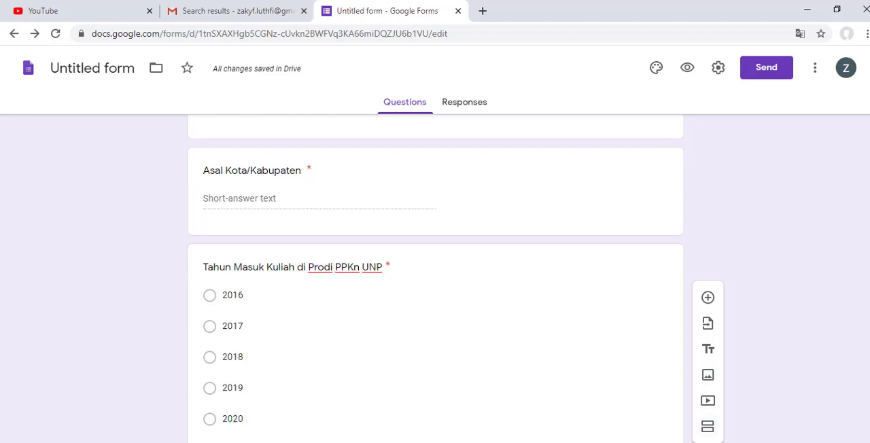
scroll(417, 399, up, 6)
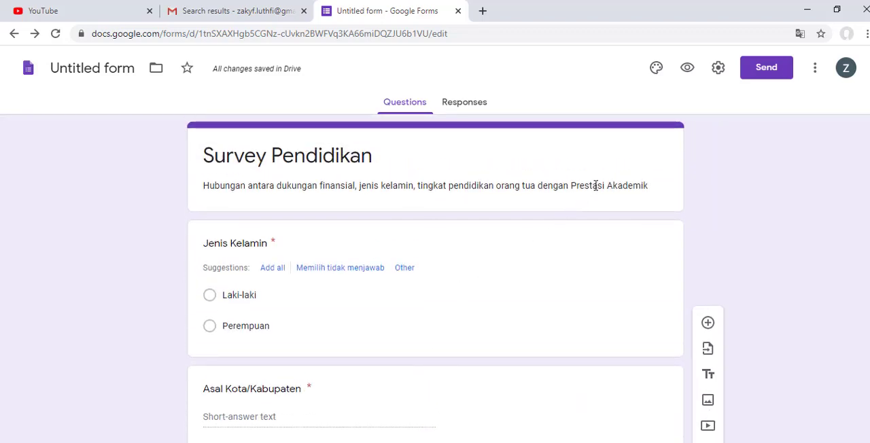
Step: Add a new section directly below the Survey Pendidikan header, ahead of the Jenis Kelamin question
click(645, 152)
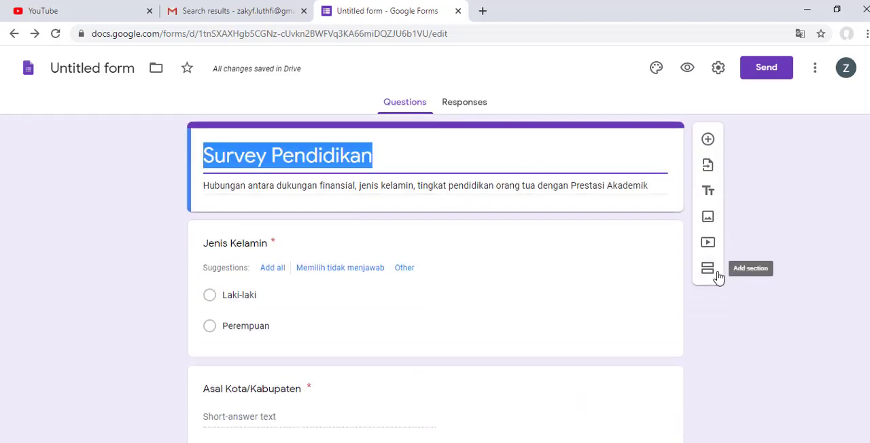
click(564, 225)
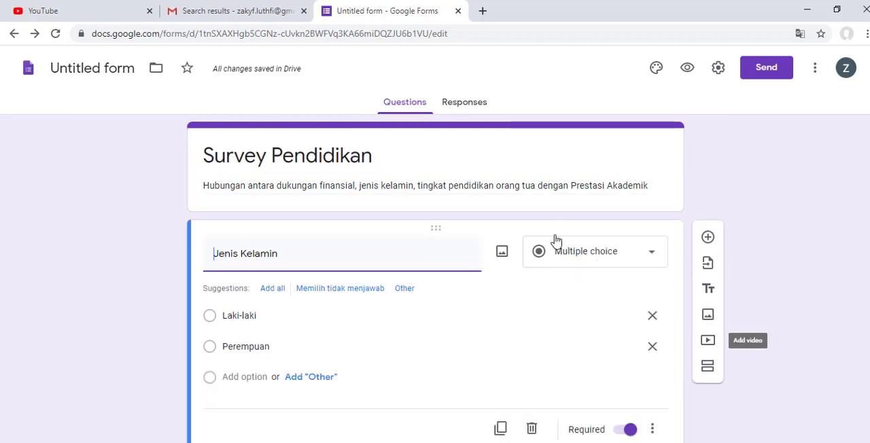
click(658, 204)
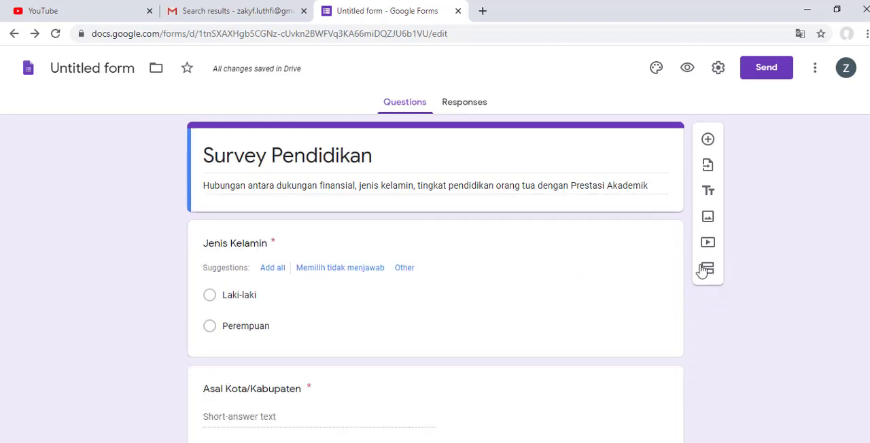
click(705, 273)
scroll(634, 281, down, 4)
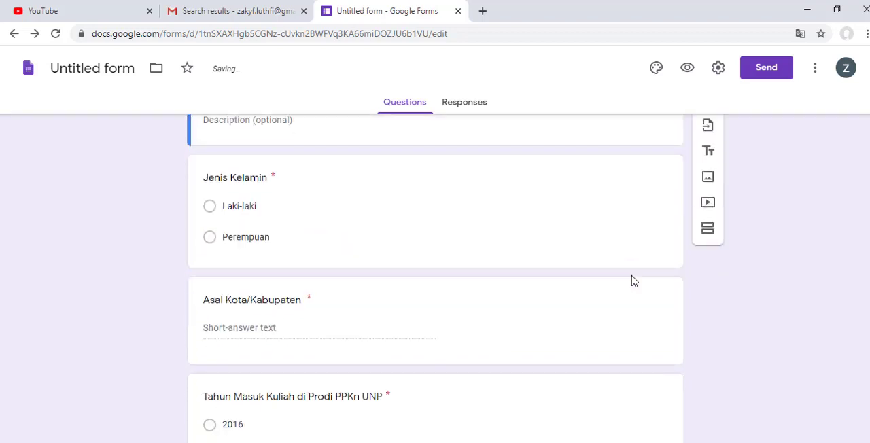
Step: Title the new second section "Data Diri Mahasiswa"
scroll(635, 280, up, 2)
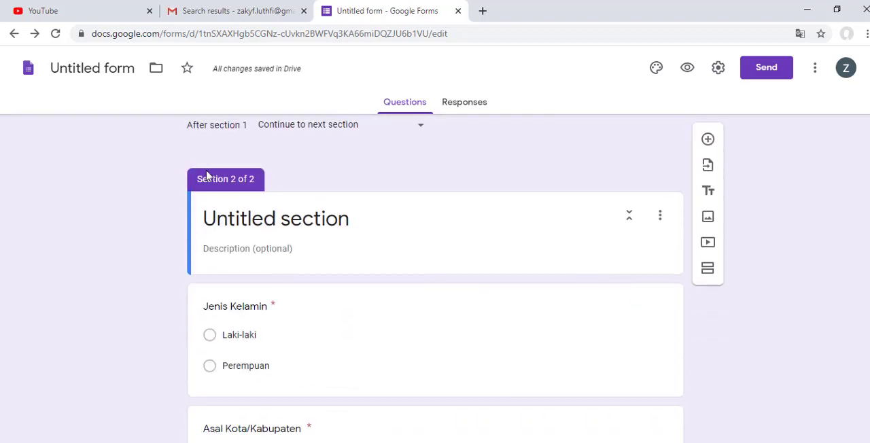
click(386, 222)
text(Data Diri)
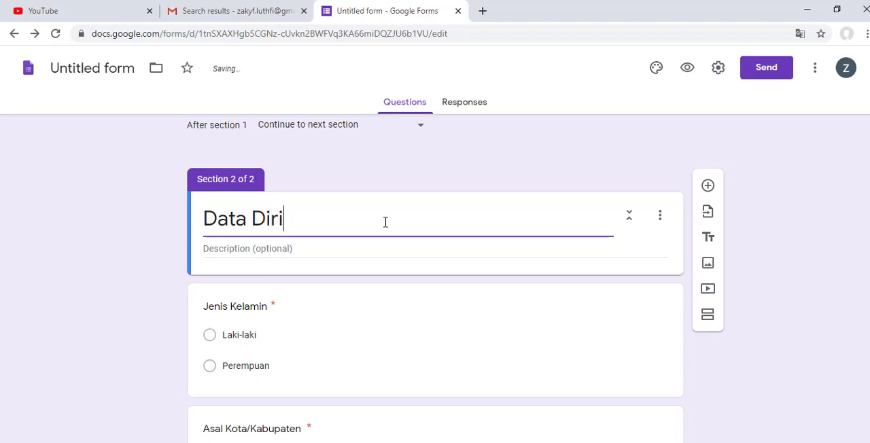
text( Maha)
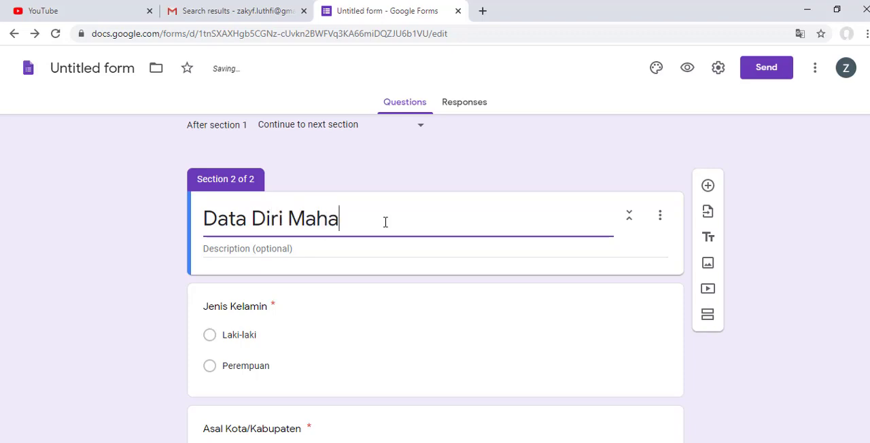
text(siswa)
click(744, 360)
Step: Look over the form's two sections and check the upcoming questions in the Tugas Survey Word document
scroll(740, 362, down, 4)
scroll(247, 261, up, 5)
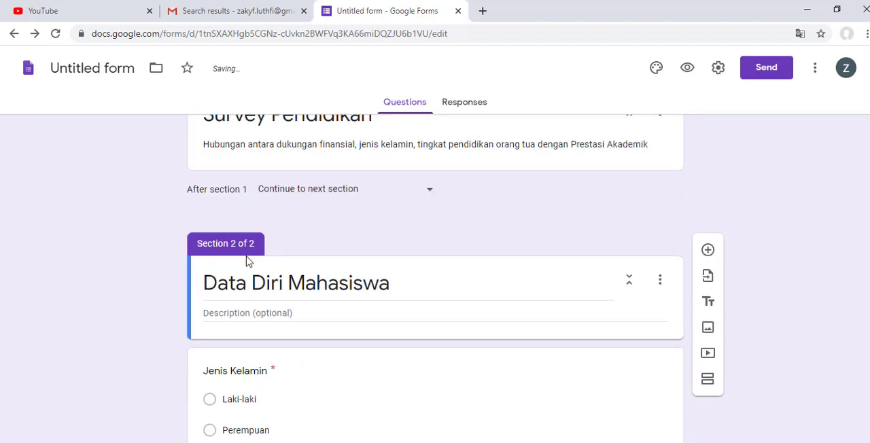
scroll(253, 319, down, 6)
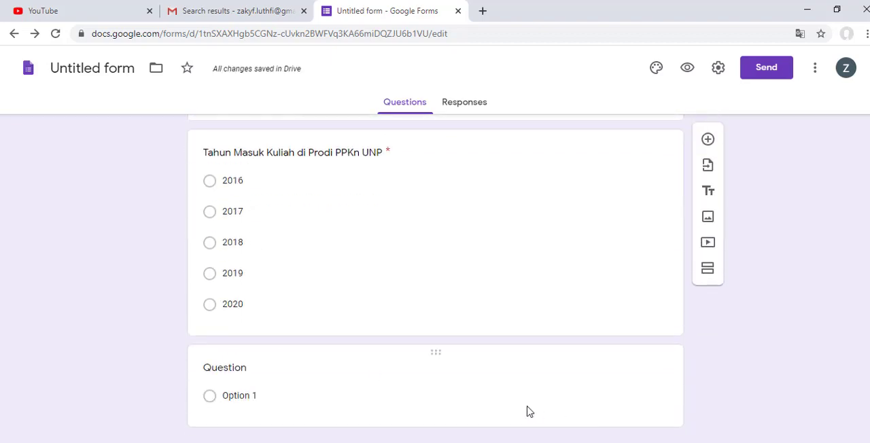
scroll(383, 373, up, 8)
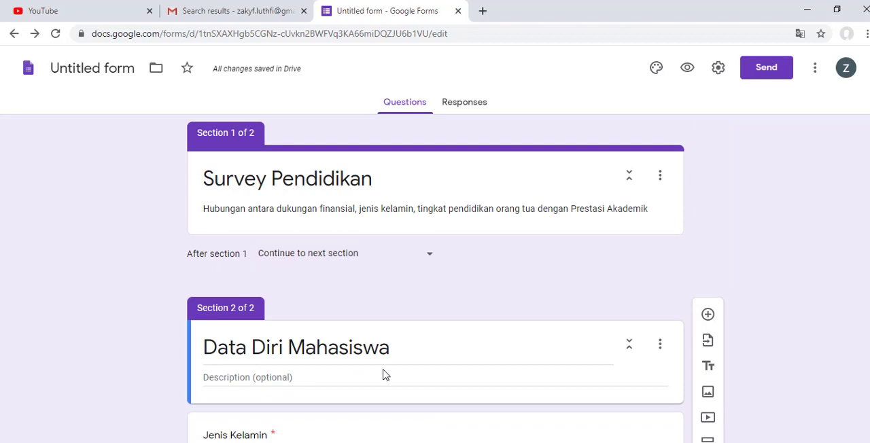
scroll(382, 374, down, 10)
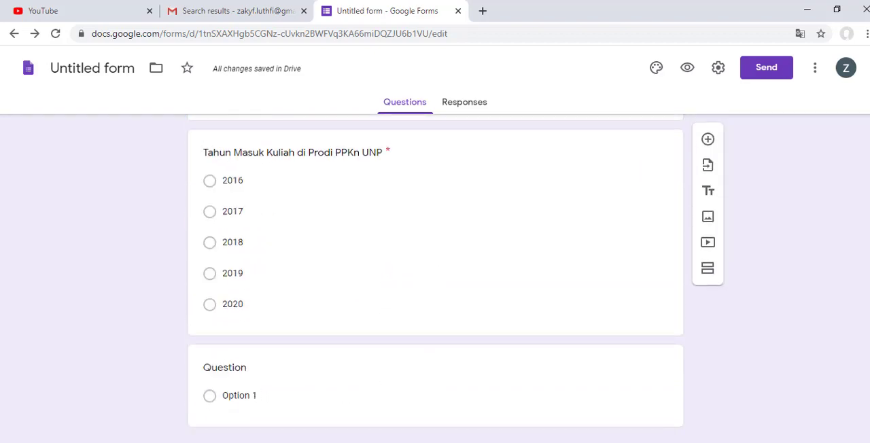
key(alt+Tab)
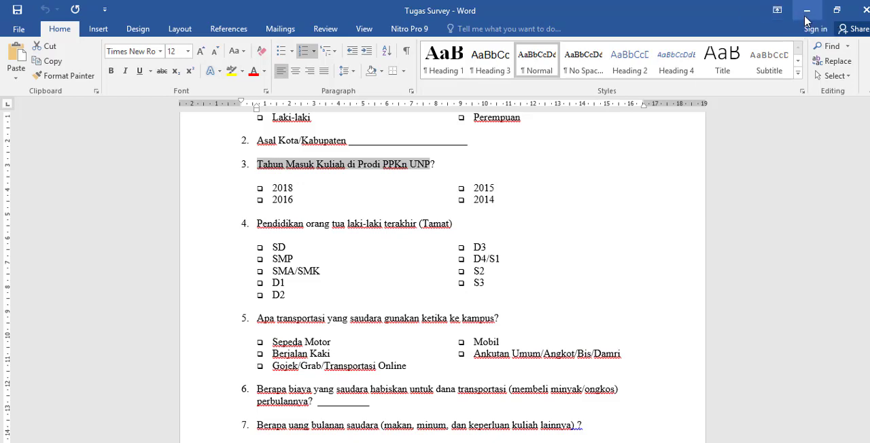
click(806, 13)
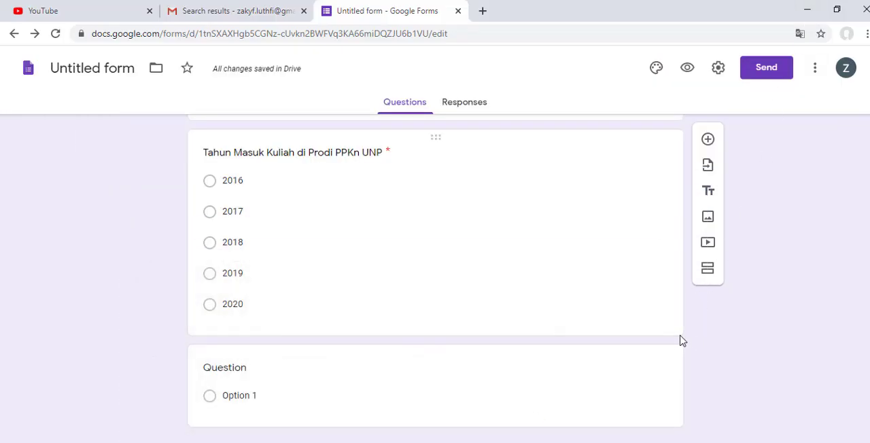
click(675, 356)
scroll(704, 408, down, 1)
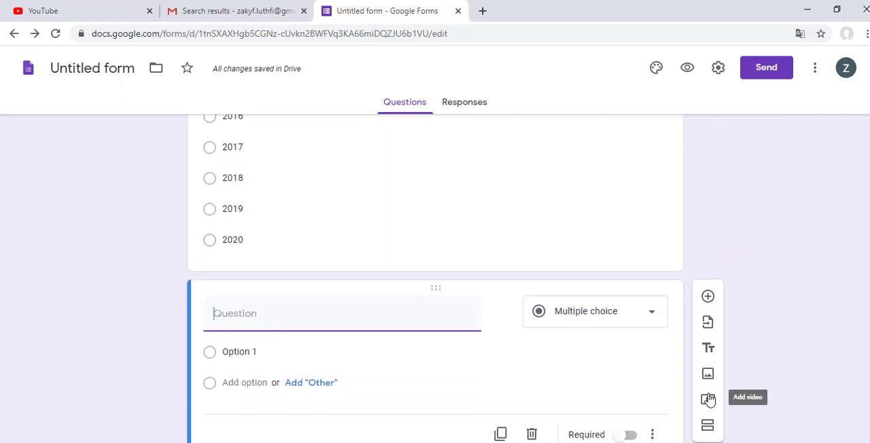
click(709, 427)
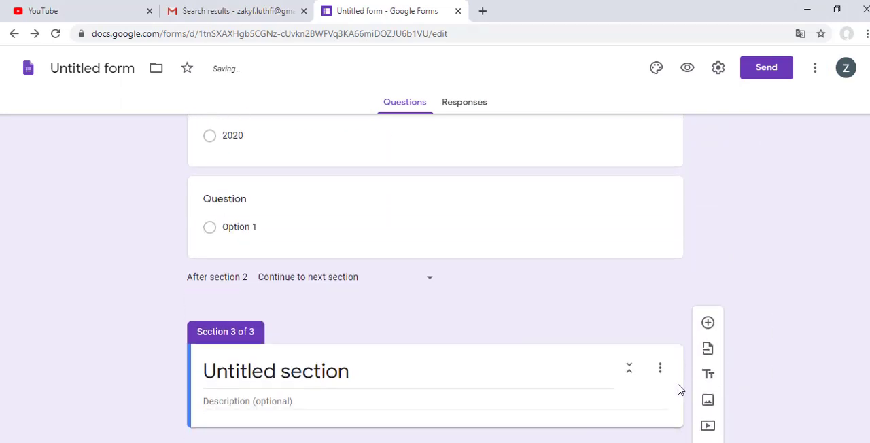
key(ctrl+z)
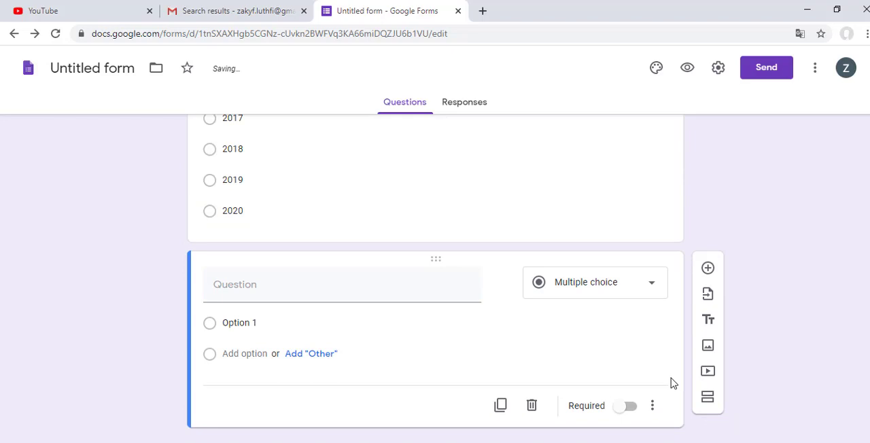
Step: Add a new section after the entry-year question, before the blank question, and title it "Pendidikan Orang Tua"
click(646, 181)
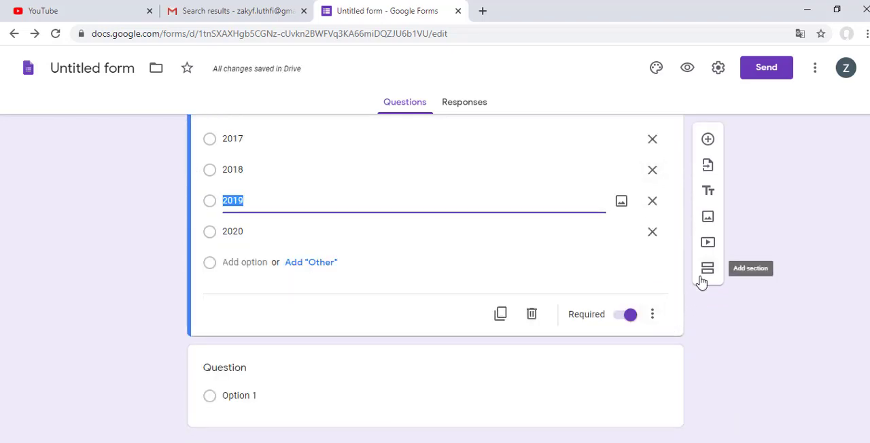
click(703, 280)
click(352, 274)
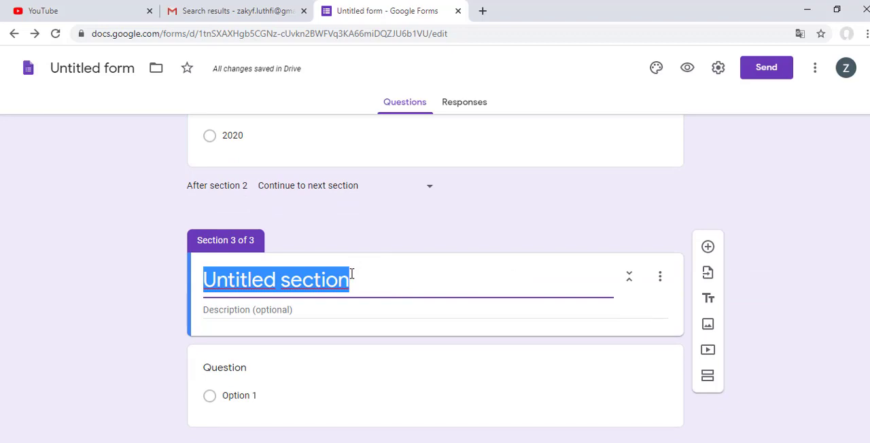
text(Pendidikan )
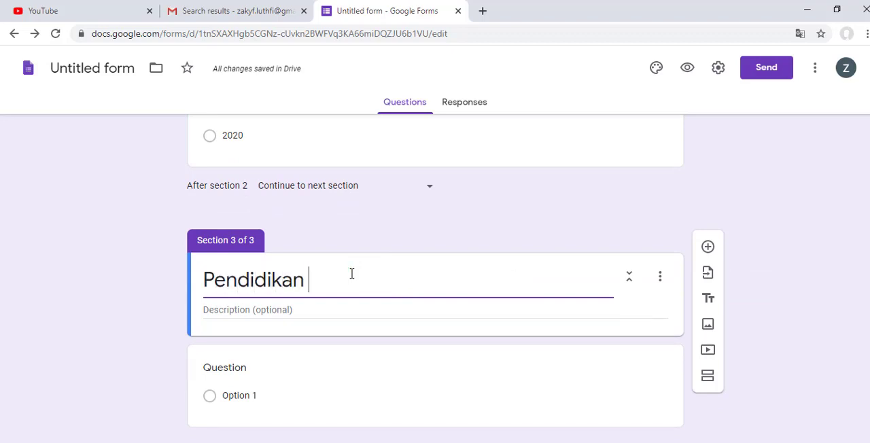
text(Orang )
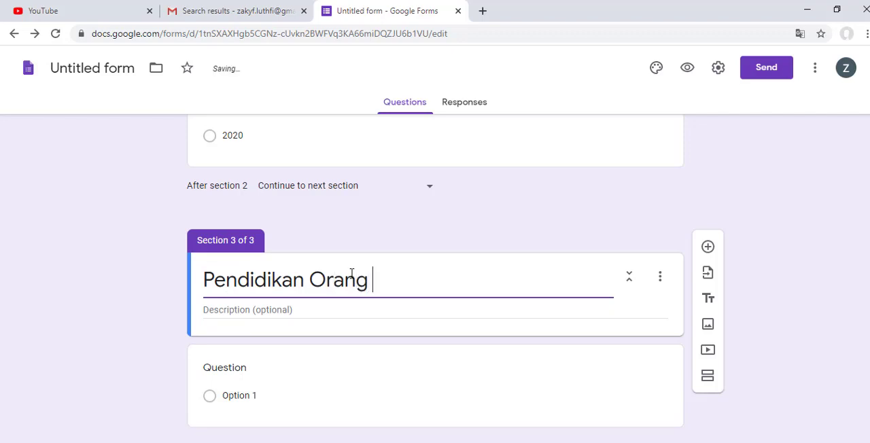
text(Tua)
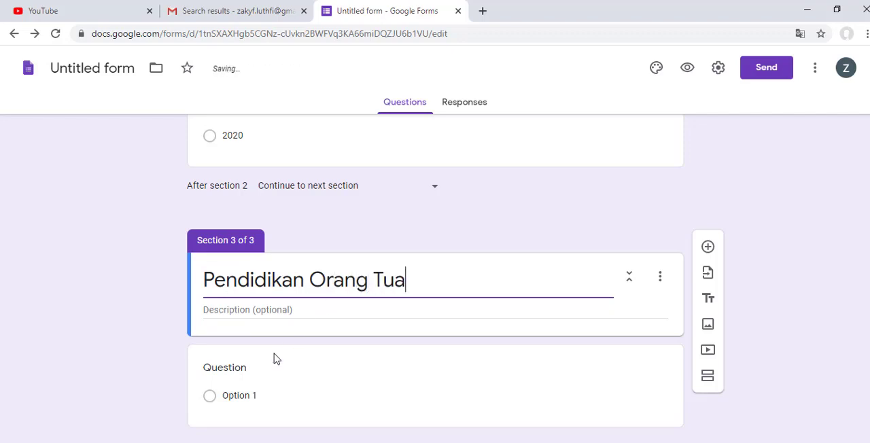
Step: Copy question 4, "Pendidikan orang tua laki-laki terakhir (Tamat)", from the Tugas Survey Word document and return to the form
key(alt+Tab)
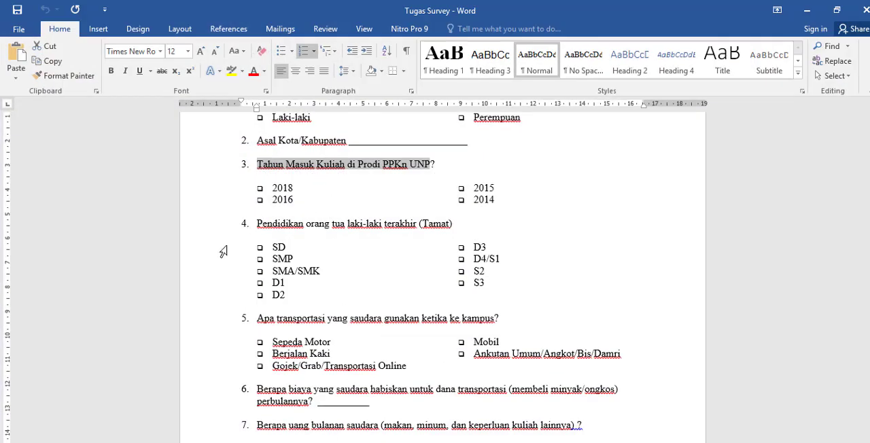
drag(259, 223, 449, 223)
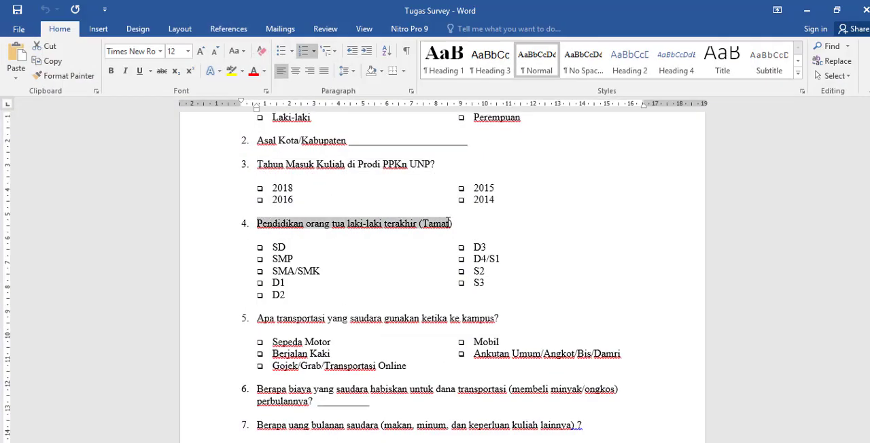
right_click(452, 225)
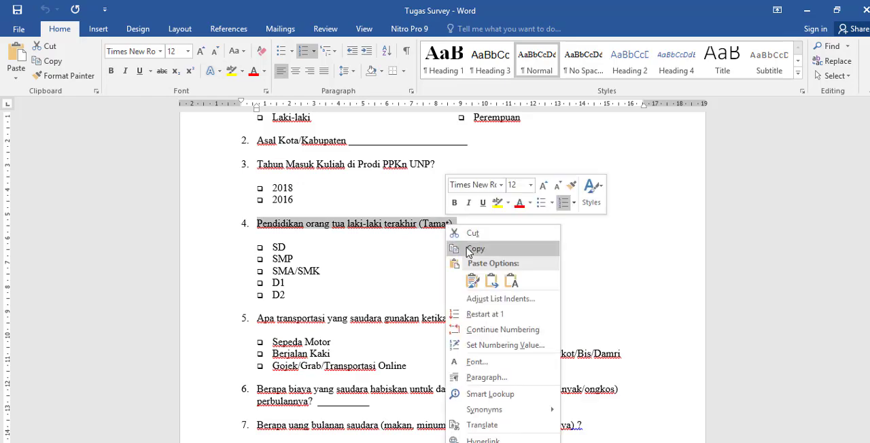
click(469, 247)
click(806, 10)
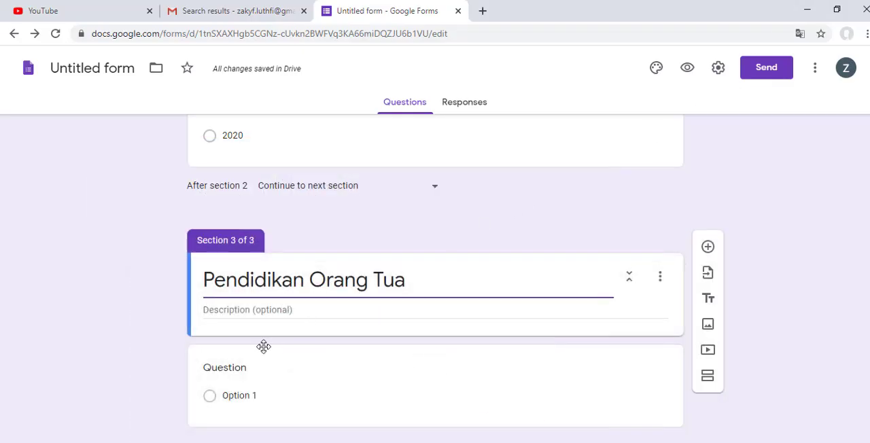
Step: Paste the copied text as the blank question's title and remove its leading list number
click(241, 375)
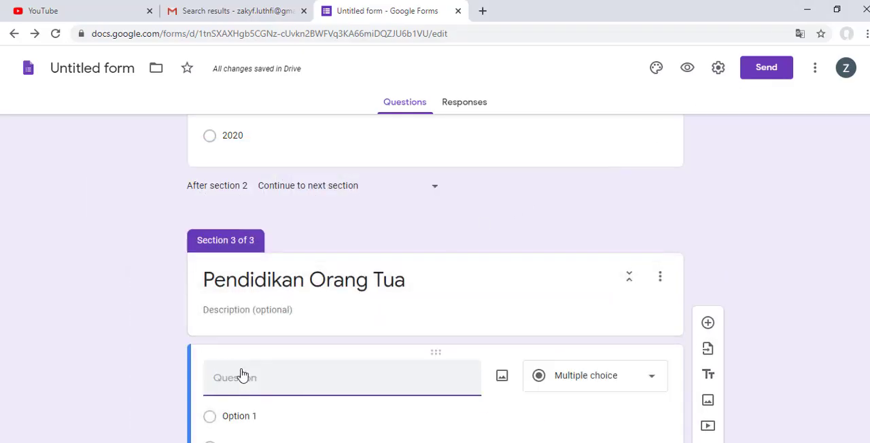
key(ctrl+v)
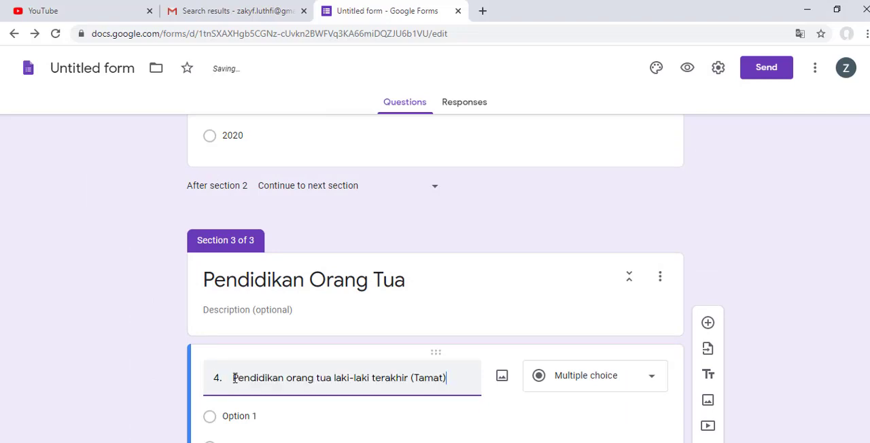
drag(233, 378, 204, 375)
key(BackSpace)
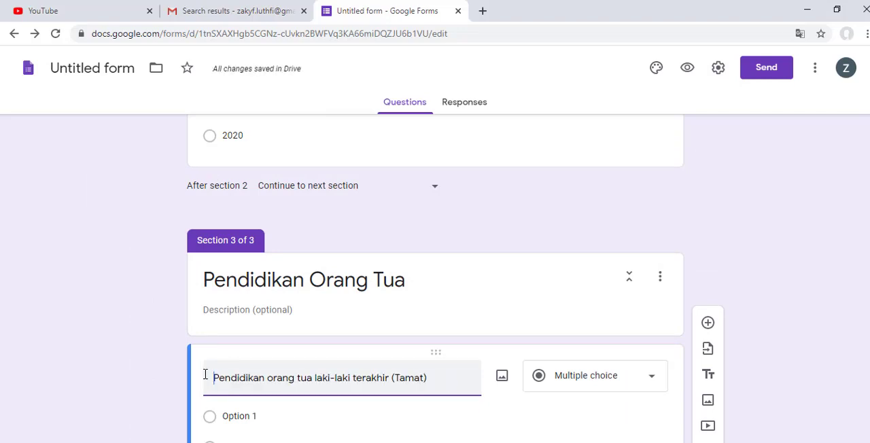
Step: Change the parents' education question to a linear scale and enable its description line
scroll(231, 361, down, 1)
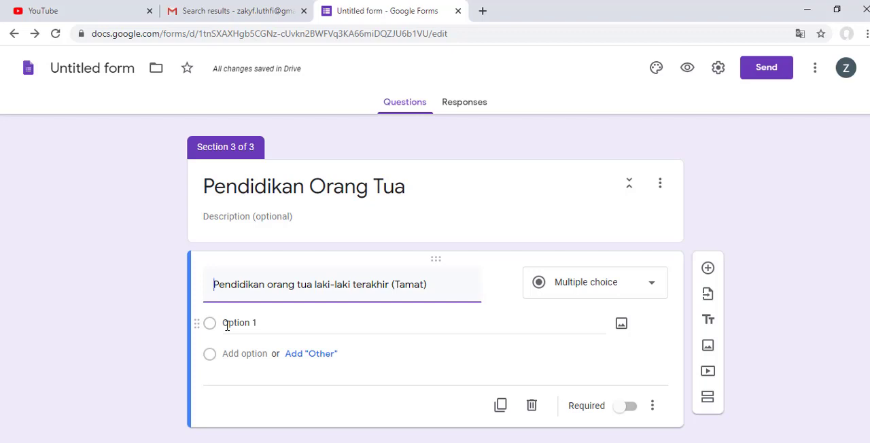
click(596, 296)
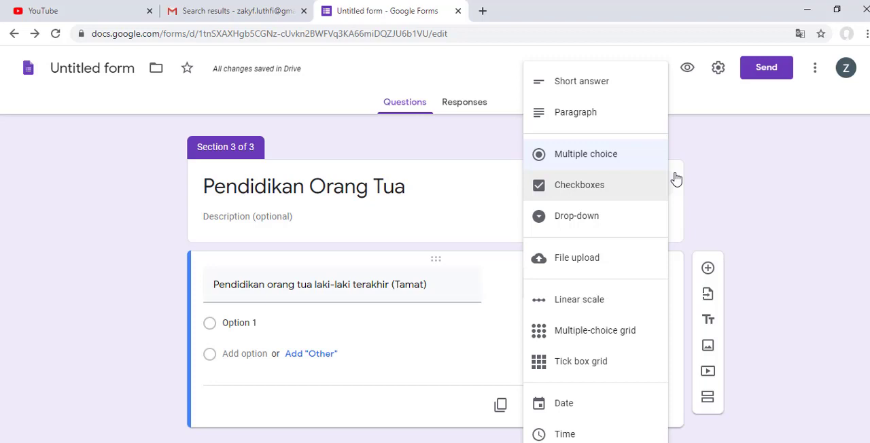
click(755, 210)
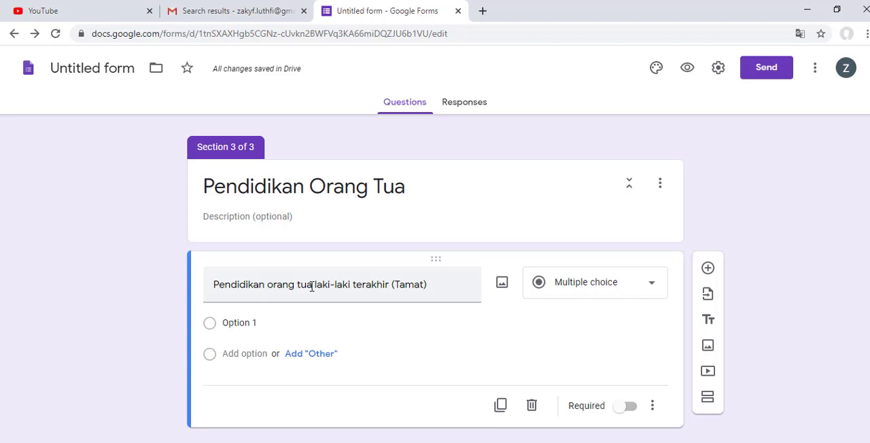
click(596, 292)
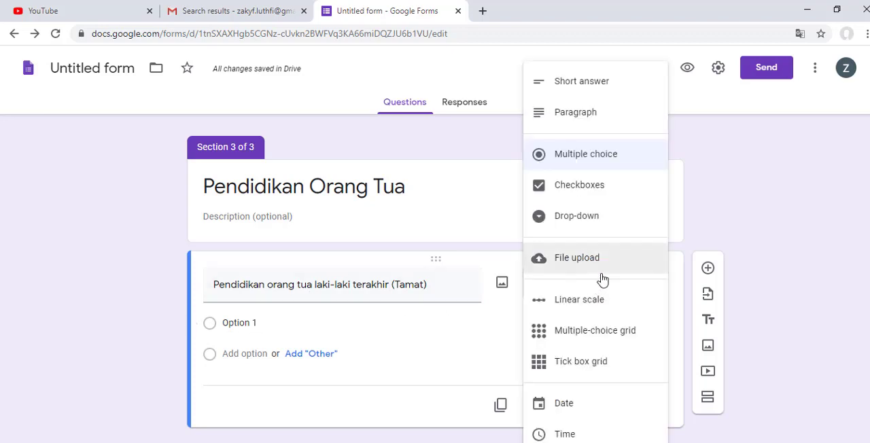
click(598, 310)
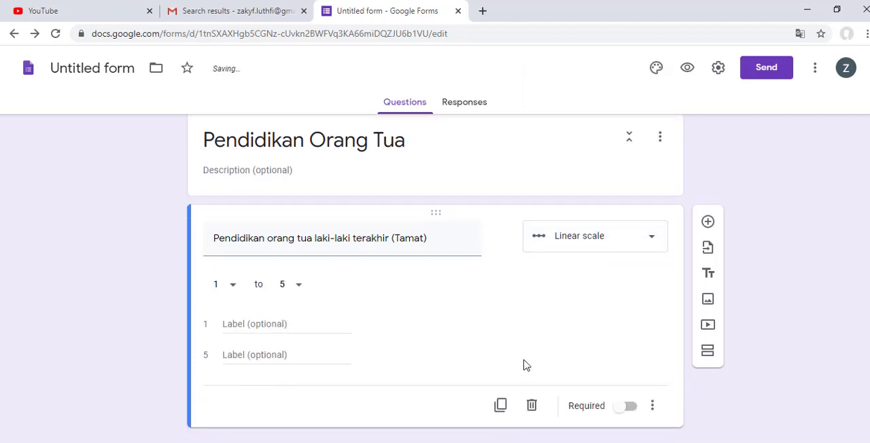
click(654, 409)
click(681, 437)
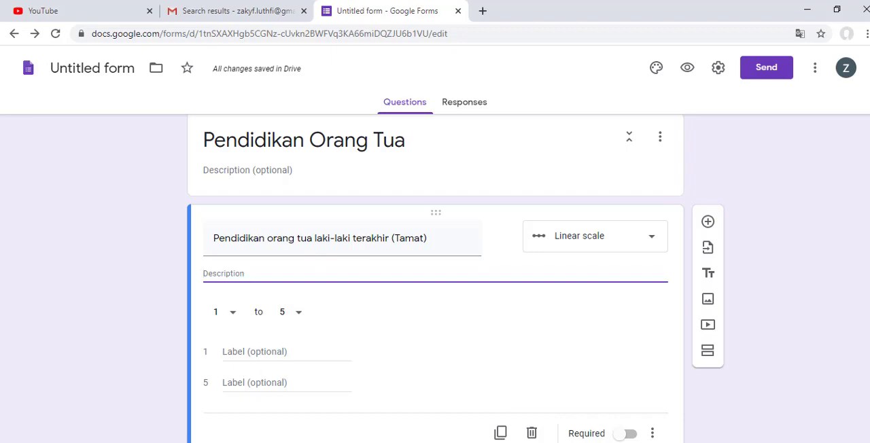
Step: In the Word document, turn question 4's SD to S3 checklist into a 1., 2., 3. numbered list and copy it for the form
key(alt+Tab)
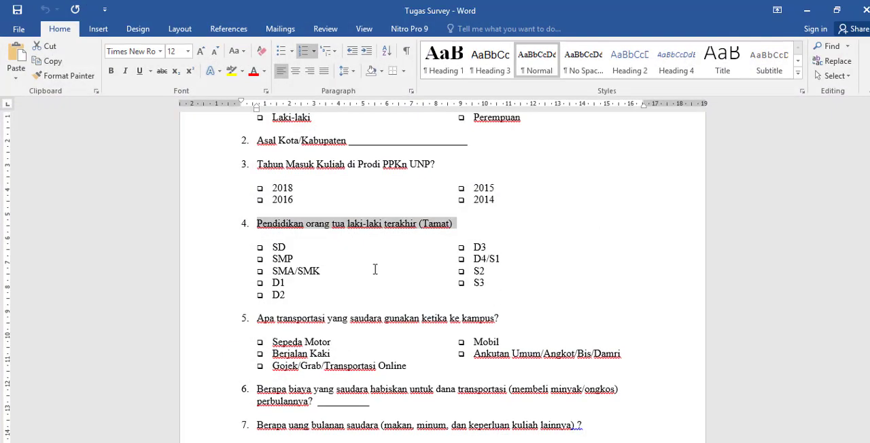
drag(477, 295, 270, 247)
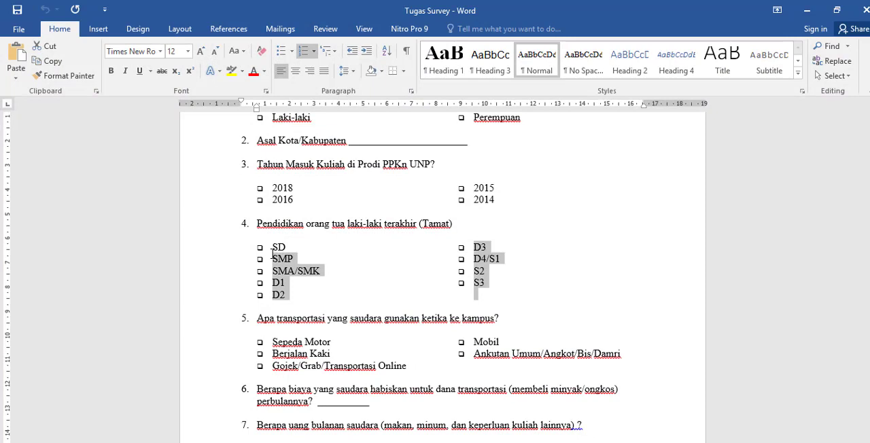
click(313, 51)
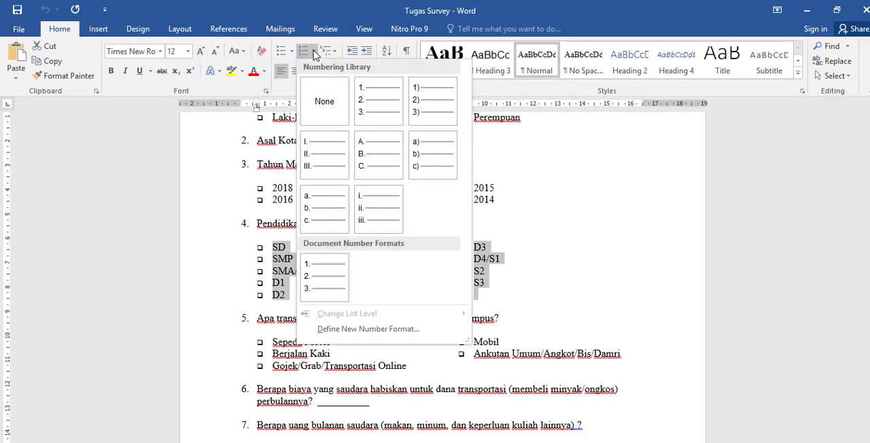
click(362, 105)
right_click(286, 279)
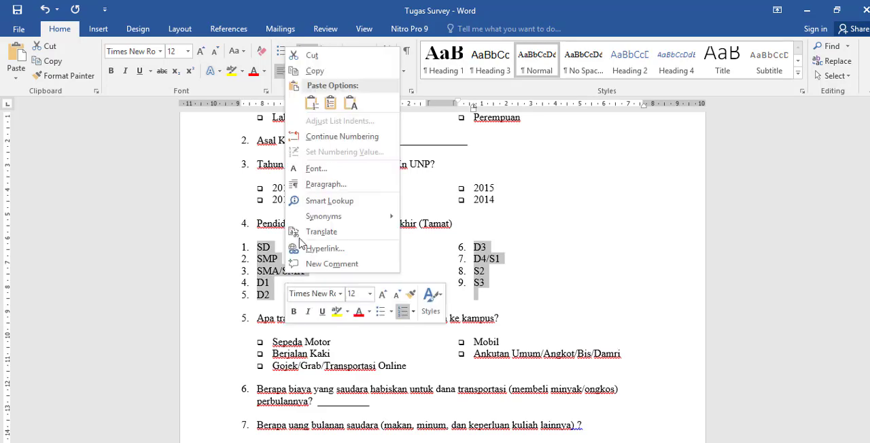
click(315, 71)
click(807, 11)
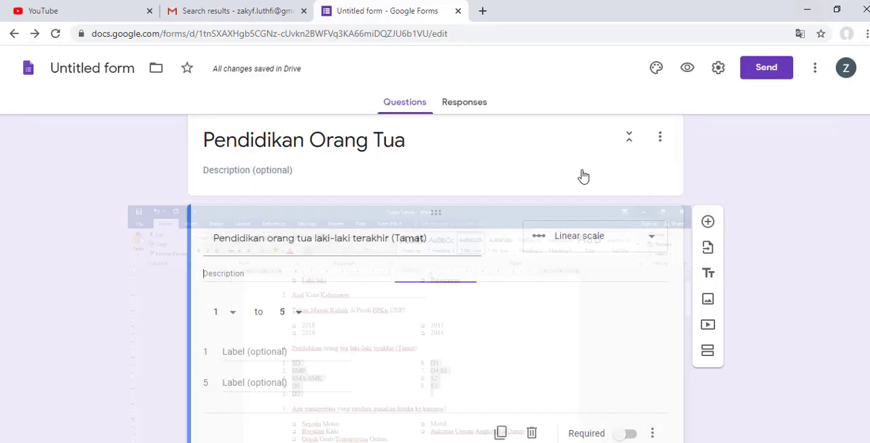
Step: Paste the numbered education levels into the question's description and tidy the spacing between entries from SD up to D4/S1
click(294, 269)
key(ctrl+v)
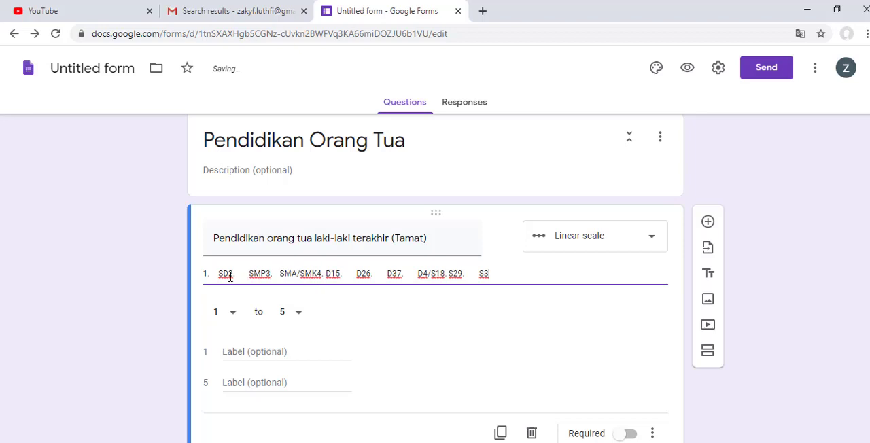
click(267, 274)
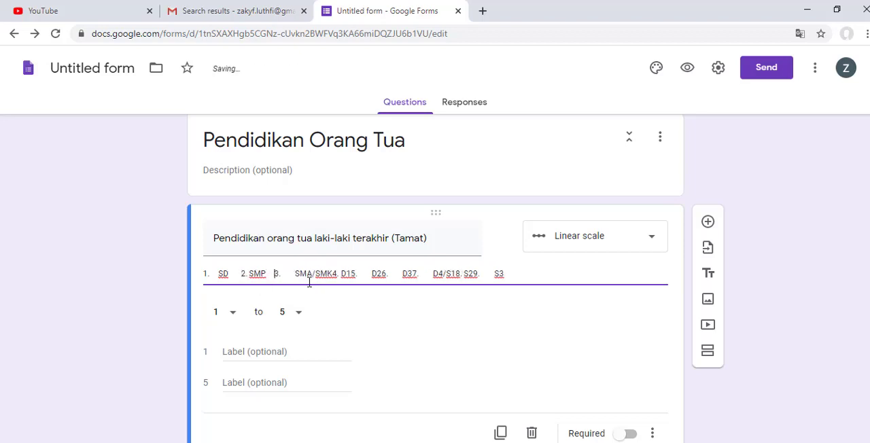
click(297, 273)
key(BackSpace)
click(351, 275)
click(387, 275)
key(BackSpace)
click(414, 274)
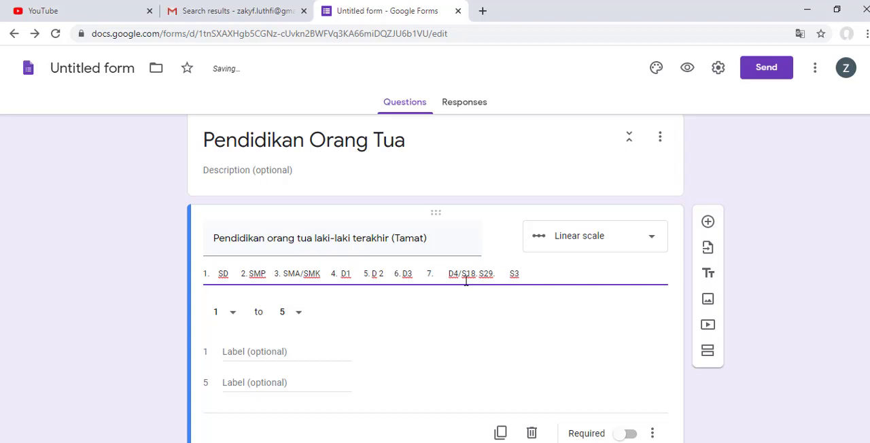
key(BackSpace)
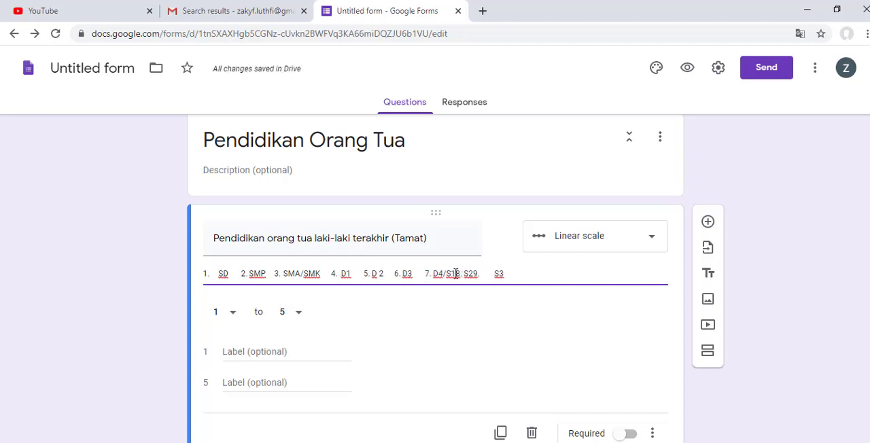
Step: Separate the last description entries so they read "7. D4/S1", "8.S2" and "9.S3"
click(456, 274)
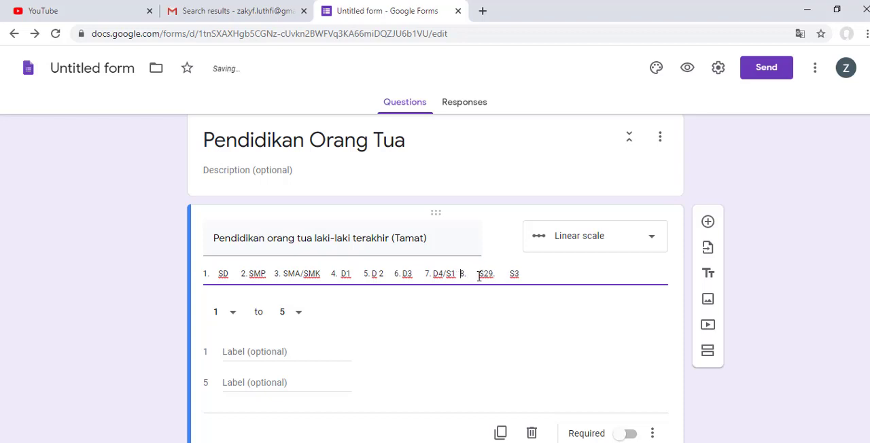
click(481, 274)
key(BackSpace)
key(BackSpace)
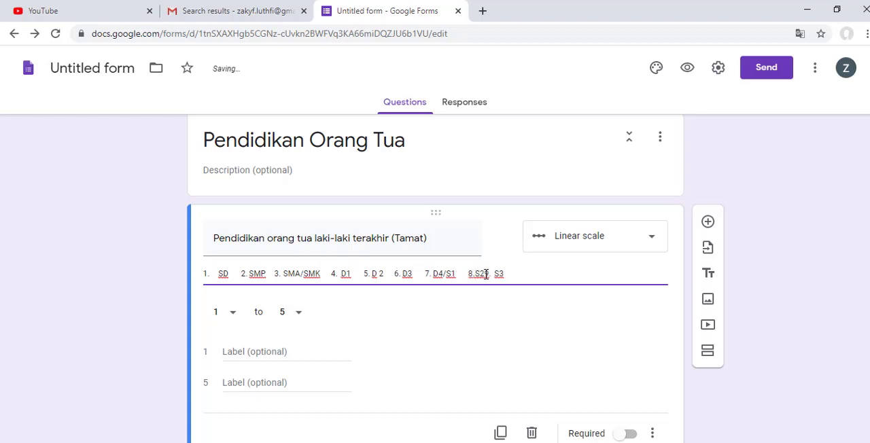
click(542, 287)
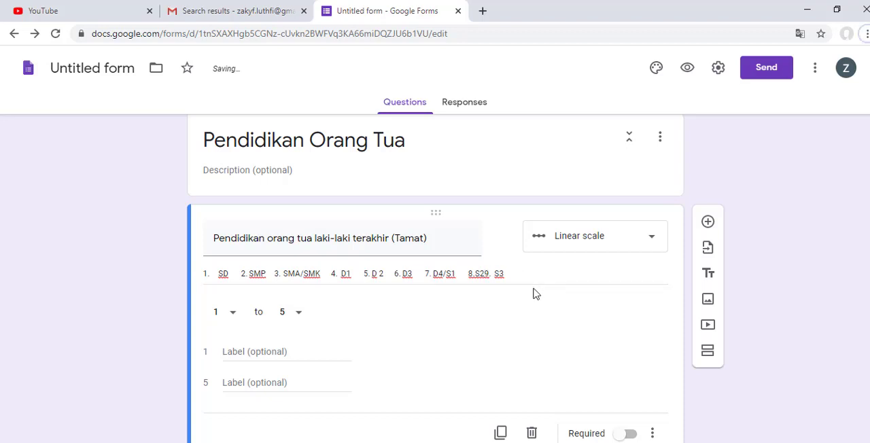
click(486, 275)
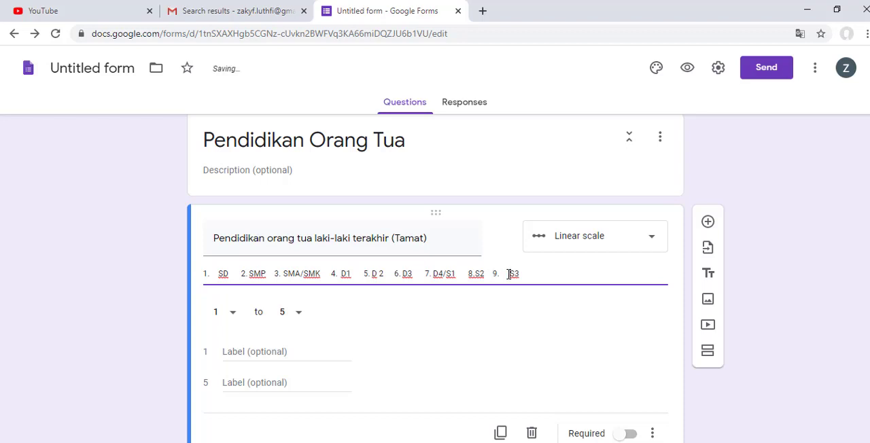
key(BackSpace)
key(BackSpace)
key(BackSpace)
key(BackSpace)
click(478, 325)
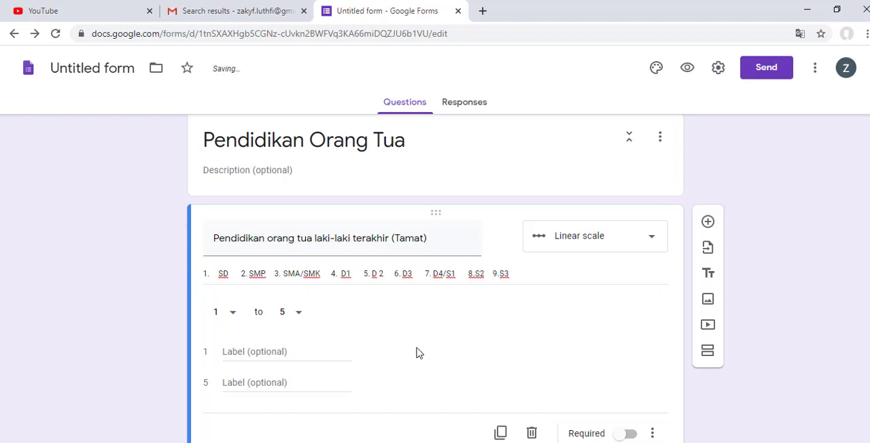
Step: Set the linear scale's upper limit to 9 to match the education levels in the description
triple_click(222, 273)
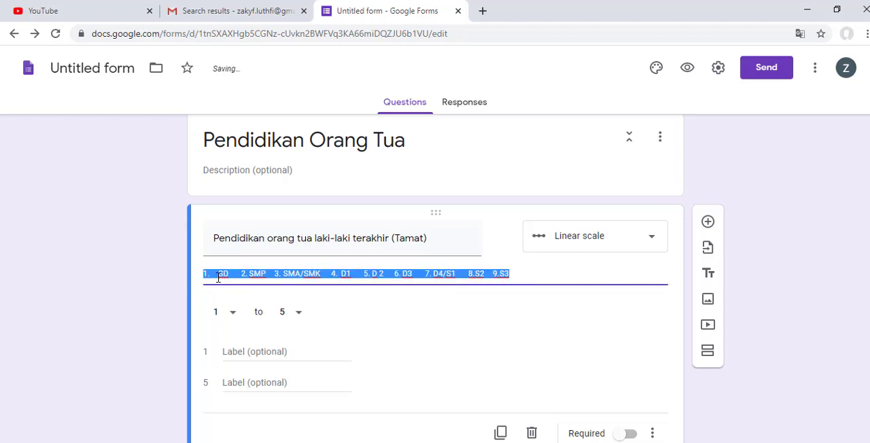
click(284, 316)
click(439, 346)
click(293, 320)
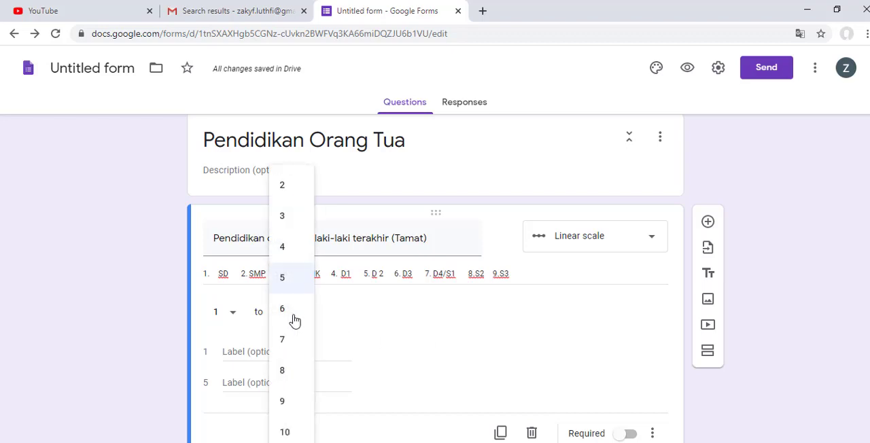
click(304, 402)
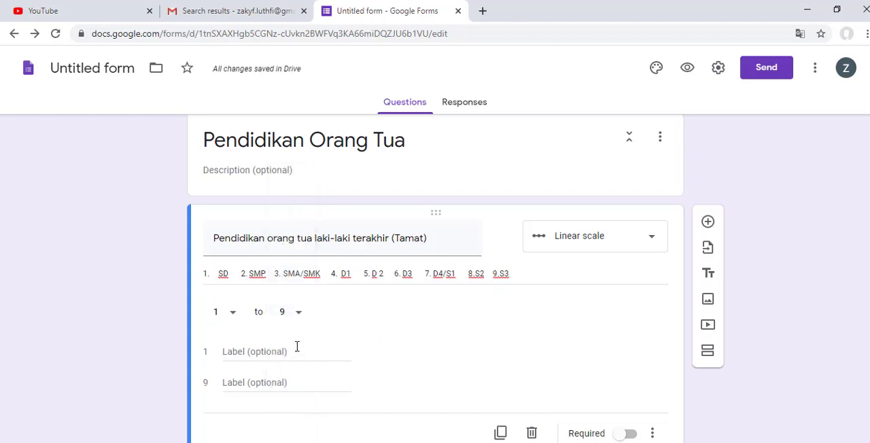
Step: Label the linear scale's ends "SD" for 1 and "S3" for 9, and make the question required
text(SD)
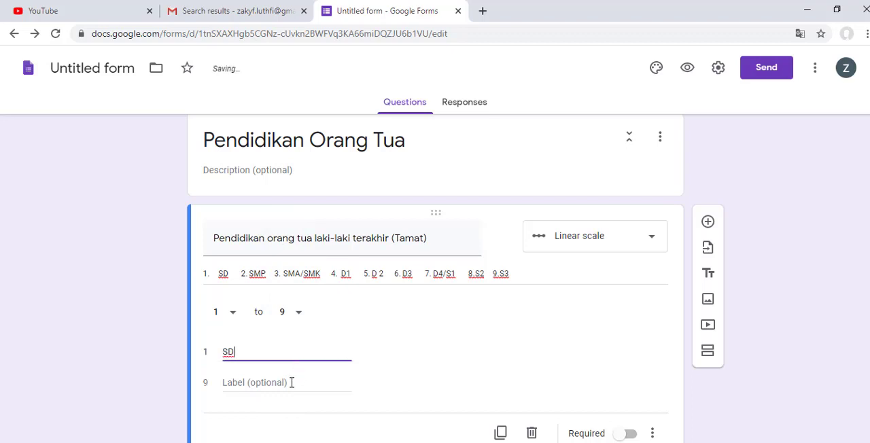
click(291, 382)
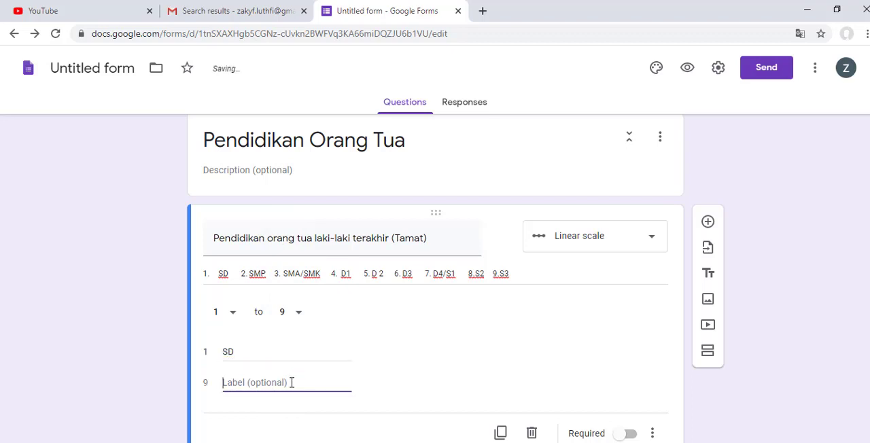
text(S3)
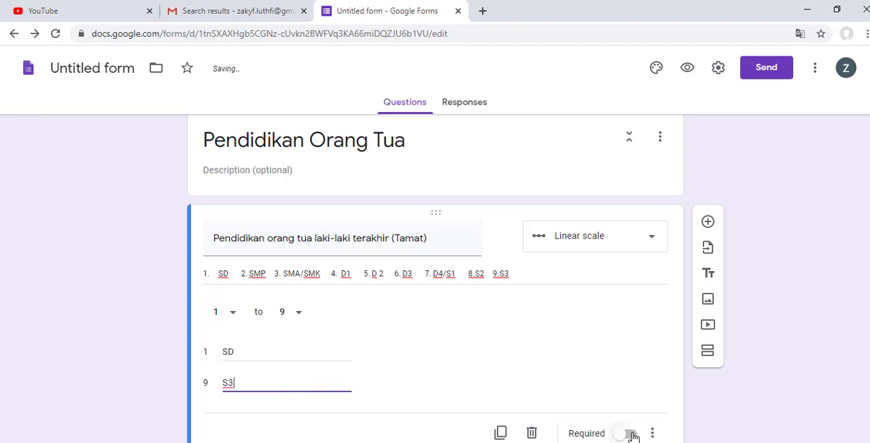
click(631, 434)
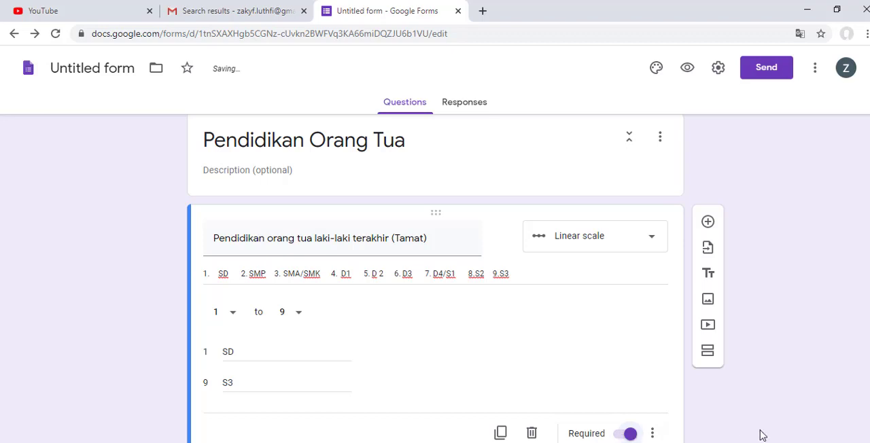
Step: Tidy the spacing of the D2 and D3 entries in the parent education question's description
scroll(619, 394, up, 3)
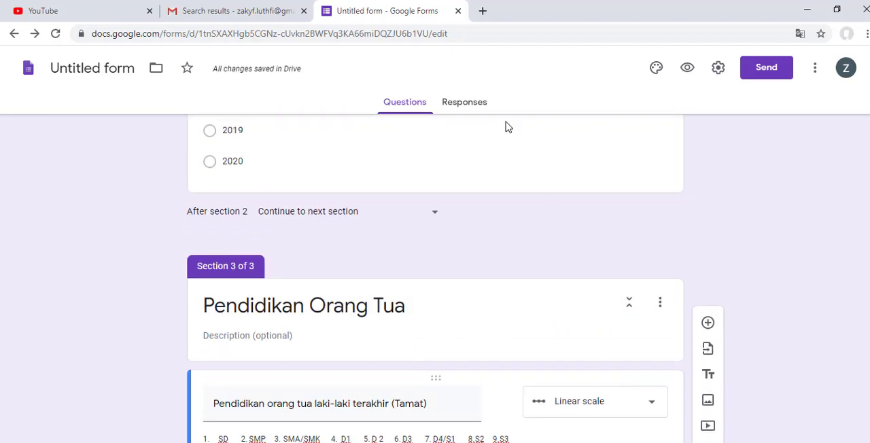
scroll(460, 155, down, 3)
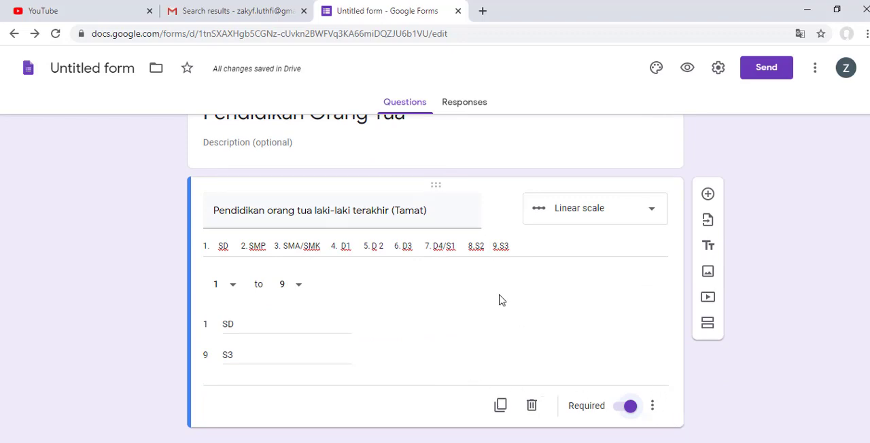
scroll(500, 309, up, 3)
scroll(497, 323, down, 3)
triple_click(379, 248)
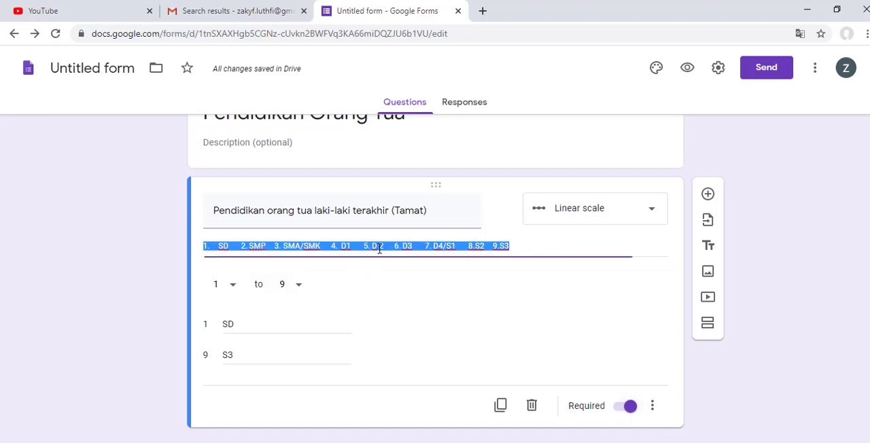
click(379, 248)
key(BackSpace)
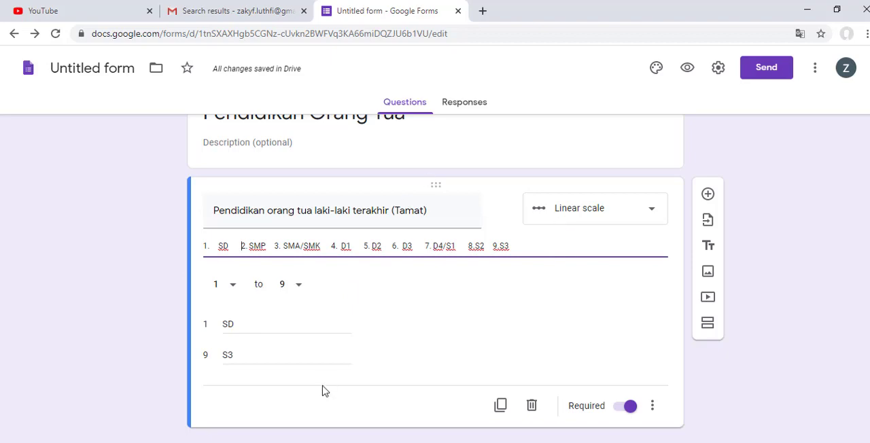
Step: Add a new question below the parent education linear scale question
scroll(323, 390, up, 10)
scroll(232, 404, down, 10)
scroll(629, 232, up, 15)
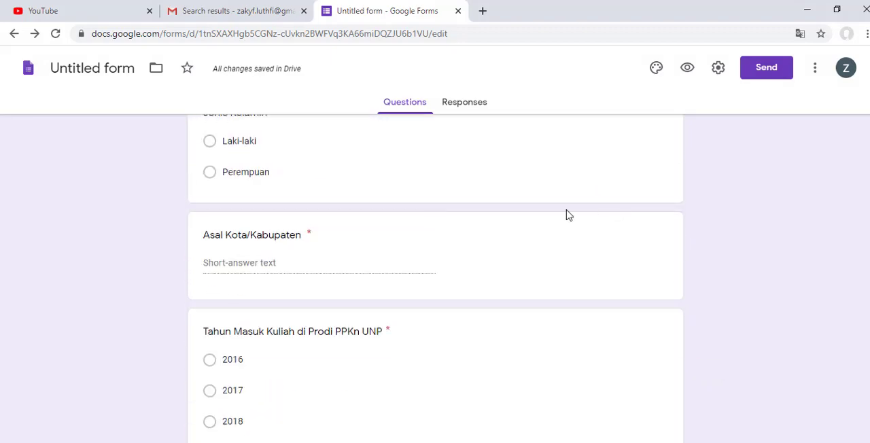
scroll(249, 311, down, 12)
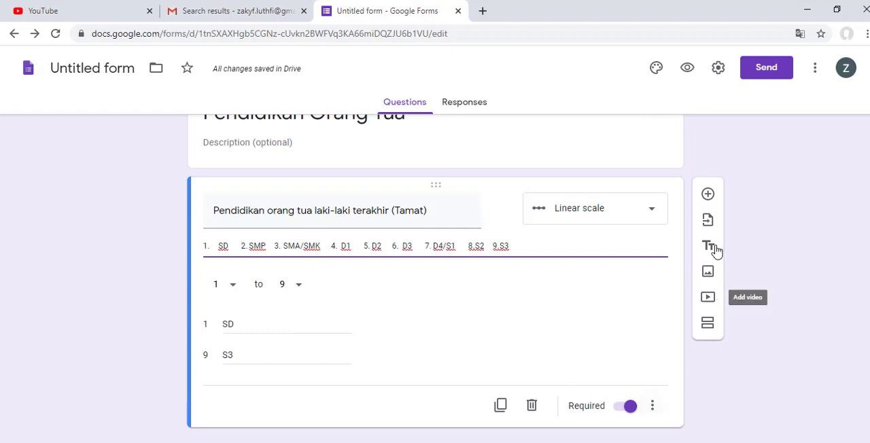
click(710, 203)
click(708, 197)
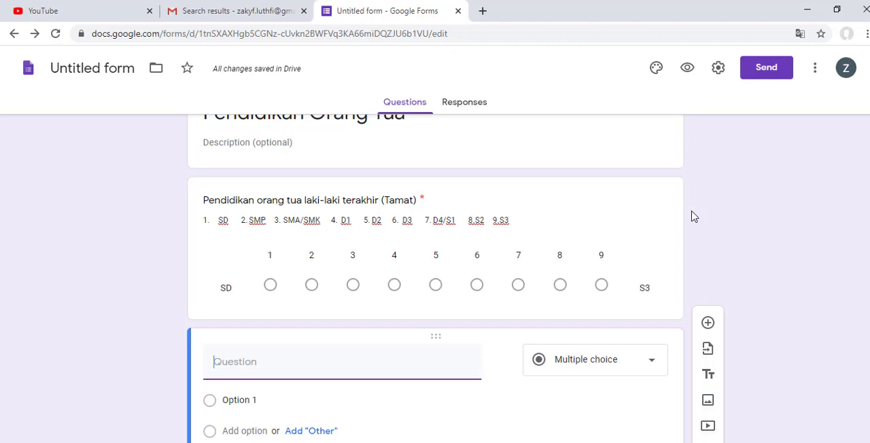
Step: Switch to the Word document and copy question 5's text, "Apa transportasi yang saudara gunakan ketika ke kampus?"
scroll(594, 307, down, 1)
key(alt+Tab)
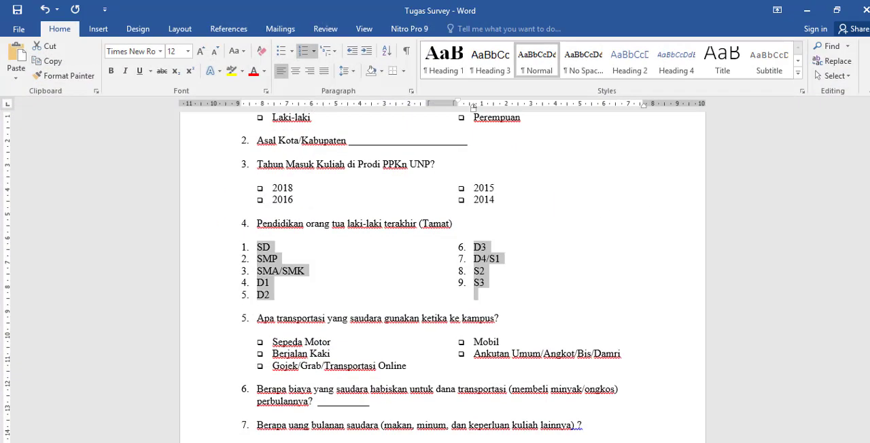
scroll(334, 357, down, 3)
click(333, 327)
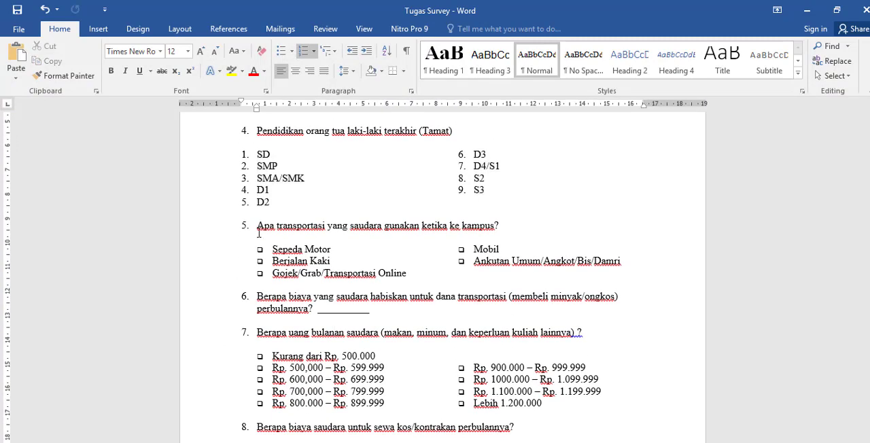
drag(259, 233, 382, 231)
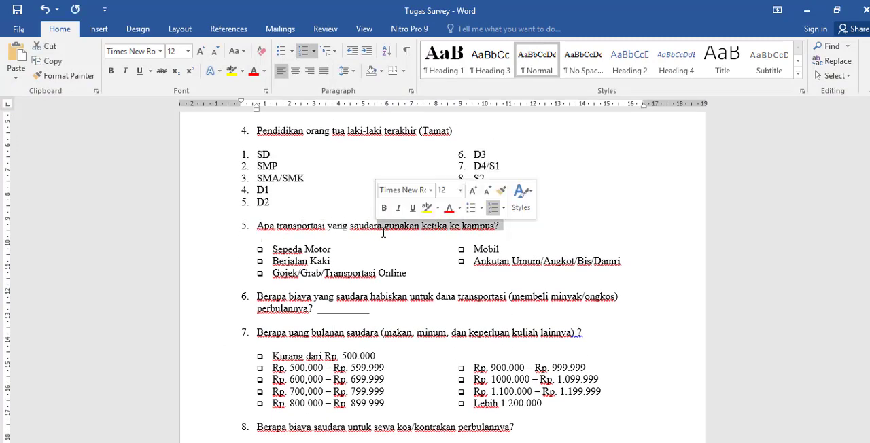
click(530, 236)
click(507, 221)
drag(511, 222, 263, 230)
right_click(262, 225)
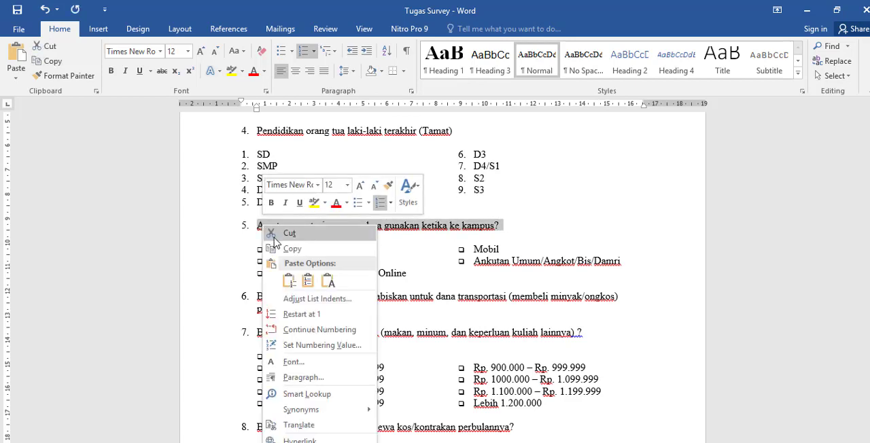
click(276, 247)
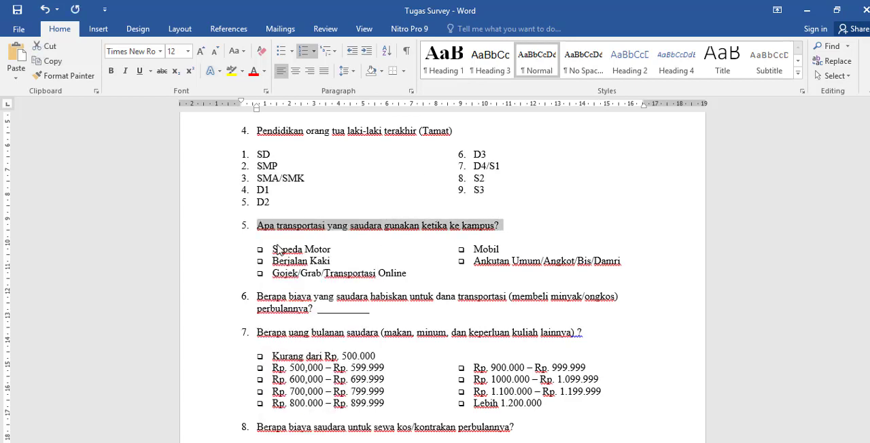
Step: Back in the form, add a section after the parent education question and title it "Transportasi dan Fasilitas"
click(807, 10)
scroll(629, 257, up, 2)
click(630, 257)
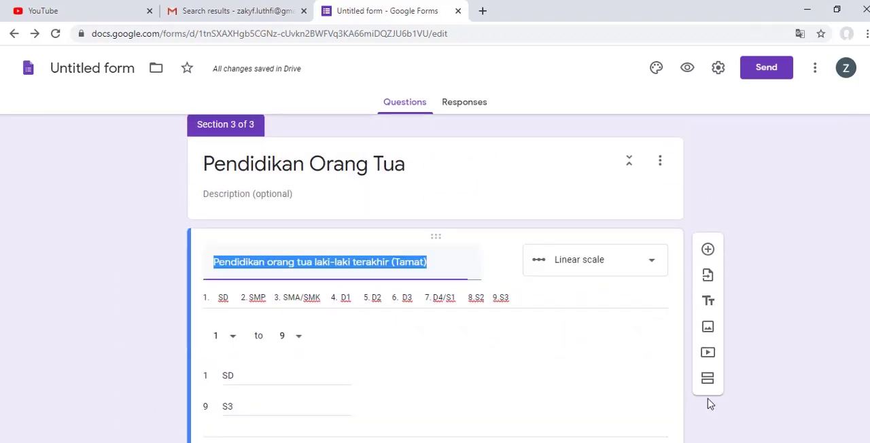
click(709, 384)
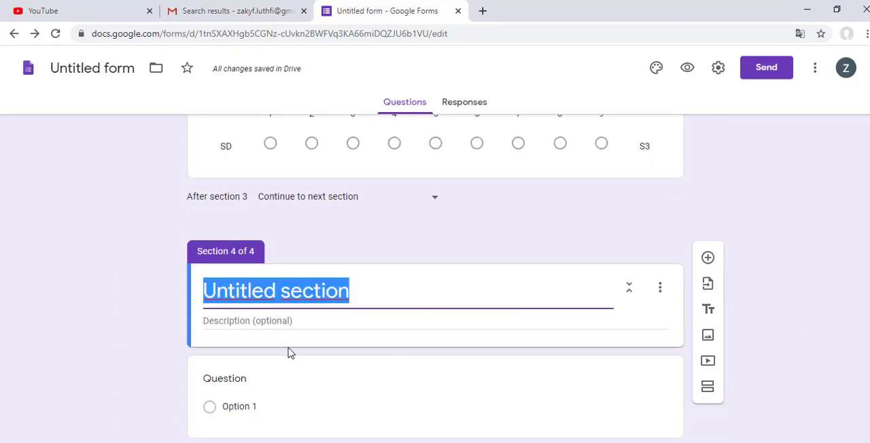
text(fAS)
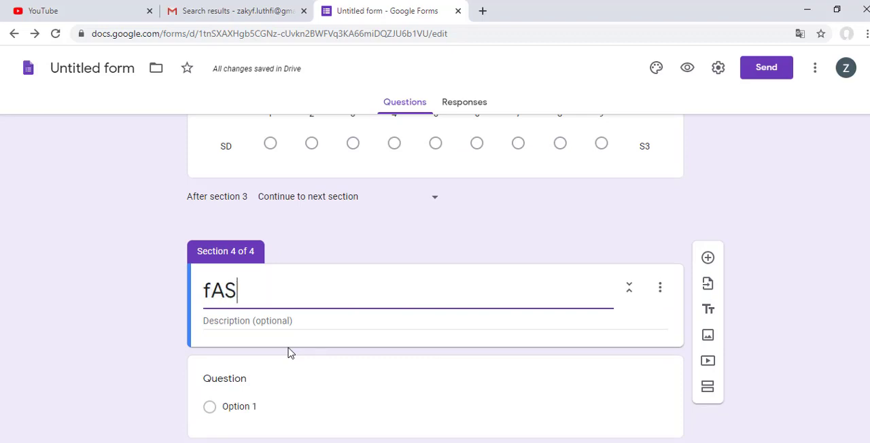
key(BackSpace)
key(BackSpace)
key(BackSpace)
text(Tra)
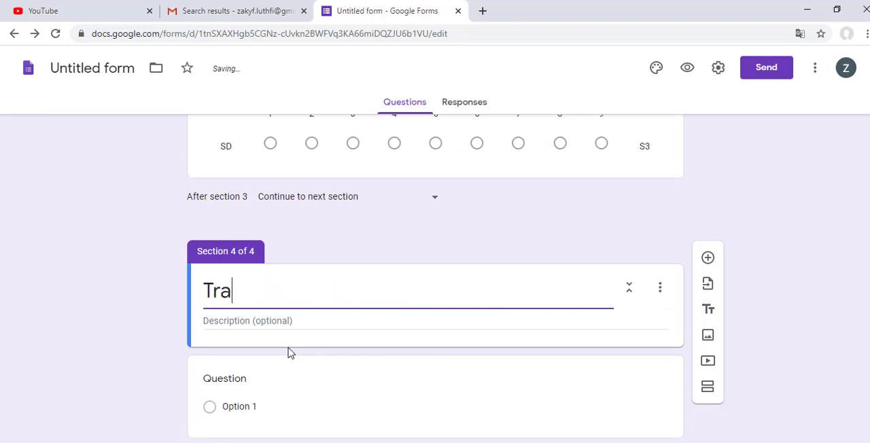
text(nsportasi )
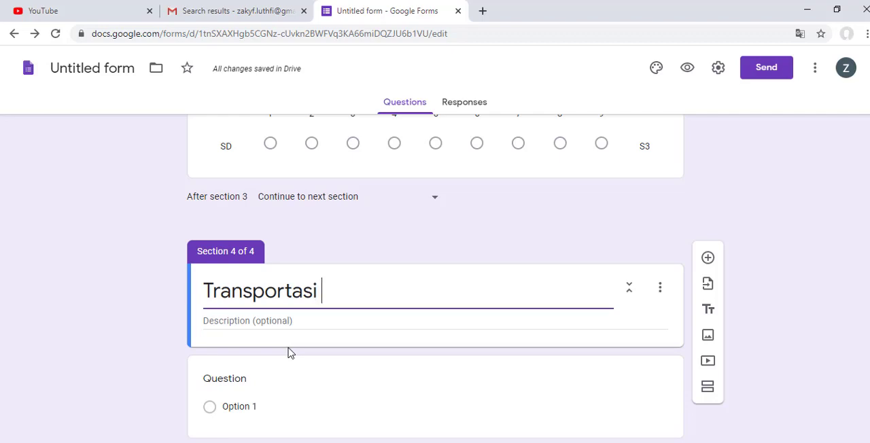
text(dan Fasili)
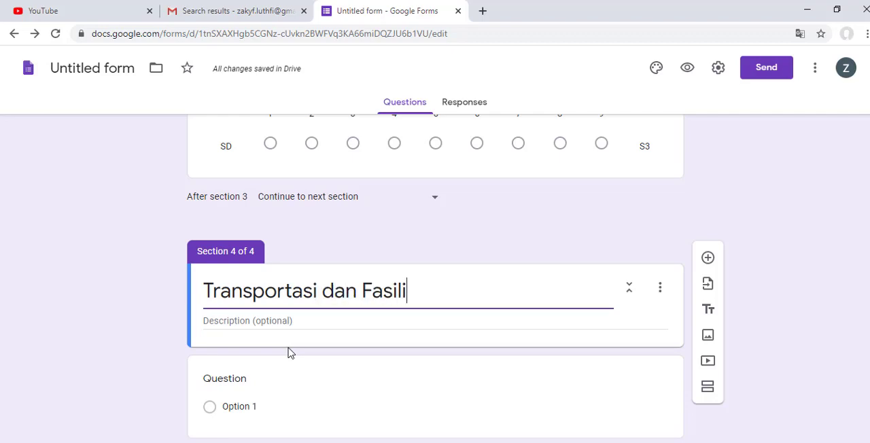
text(tas)
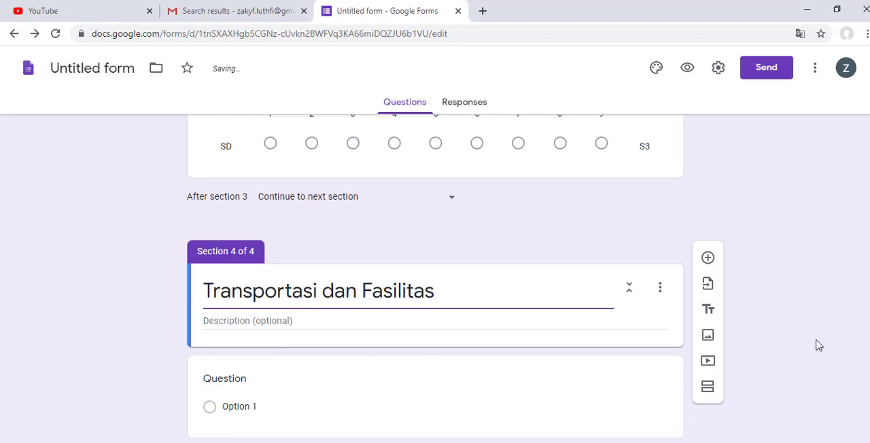
Step: Return to the Word document, reselect the transportation question's text for copying, and go back to the form
scroll(689, 344, up, 6)
scroll(680, 347, down, 4)
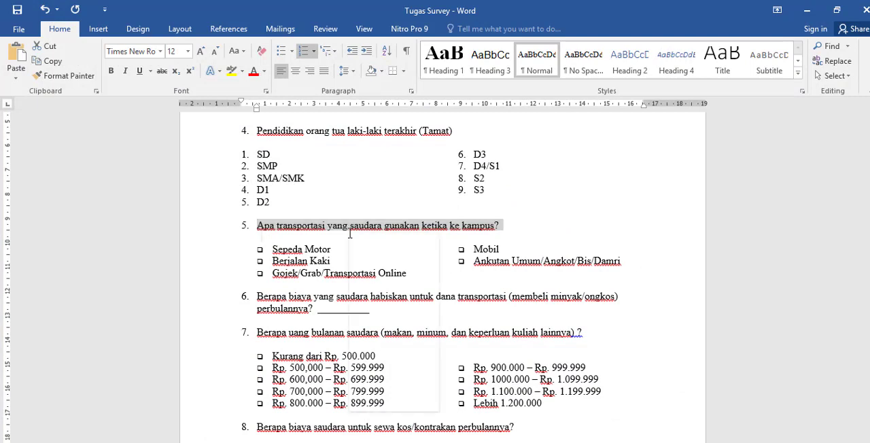
right_click(350, 233)
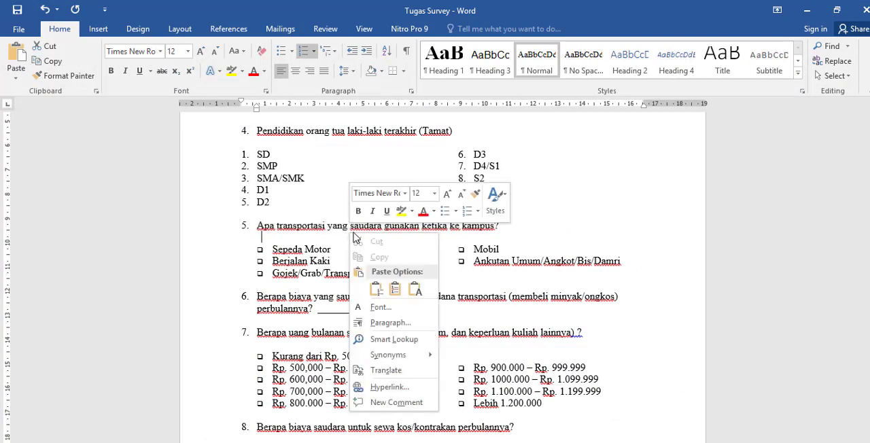
click(290, 231)
drag(260, 227, 522, 226)
right_click(479, 226)
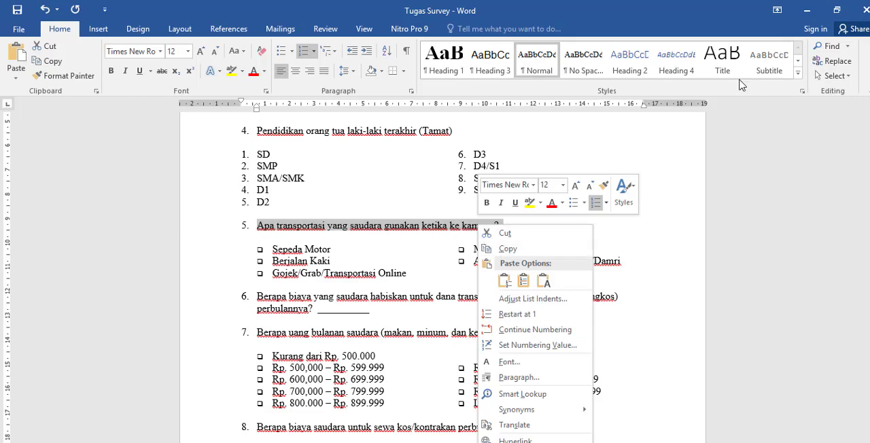
click(807, 9)
Step: Paste the transportation question into the blank question under "Transportasi dan Fasilitas" and delete its leading "5." numbering
scroll(207, 369, down, 2)
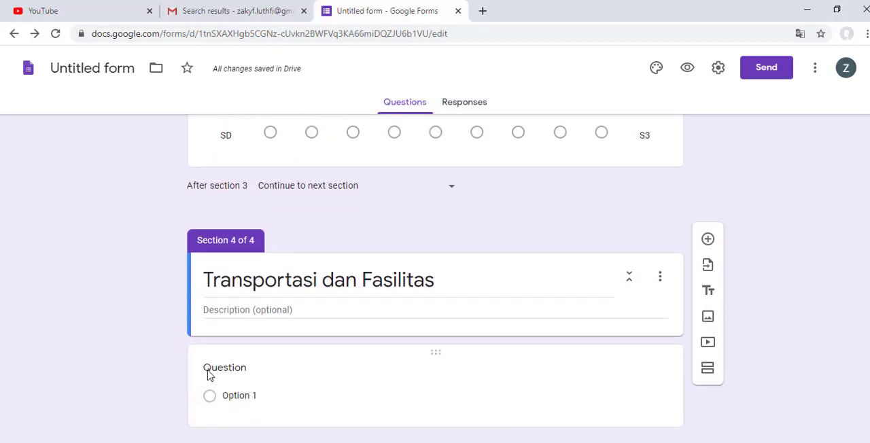
click(226, 373)
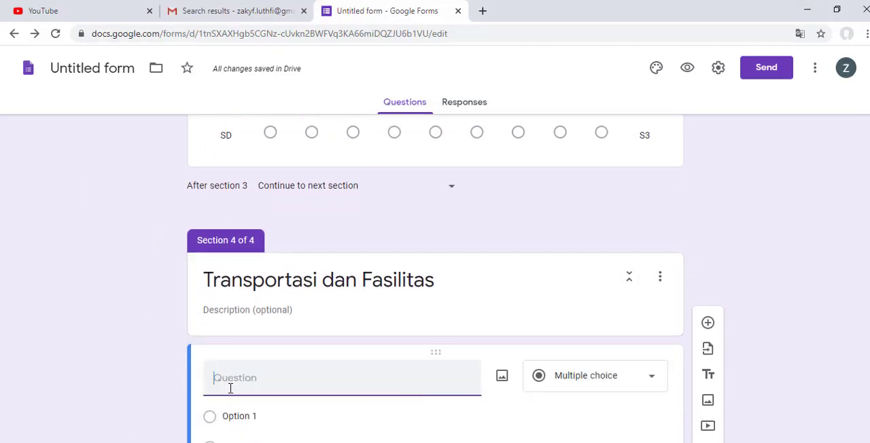
text(5.	Apa transportasi yang saudara gunakan ketika ke kampus?)
drag(233, 379, 206, 382)
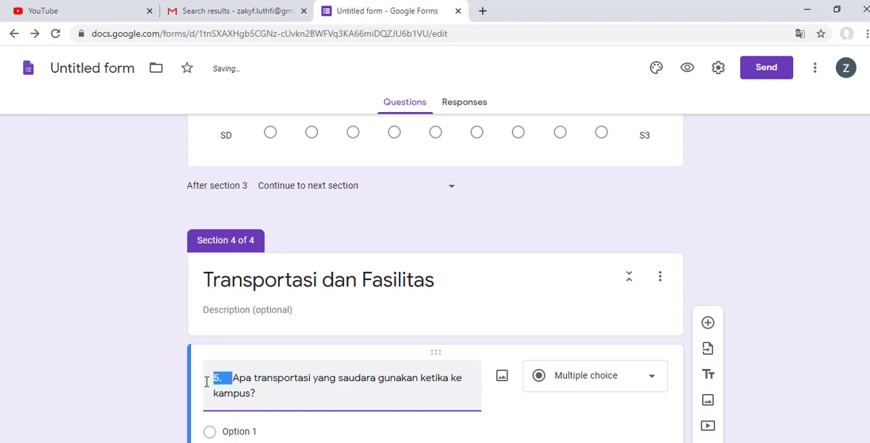
key(BackSpace)
scroll(535, 389, down, 2)
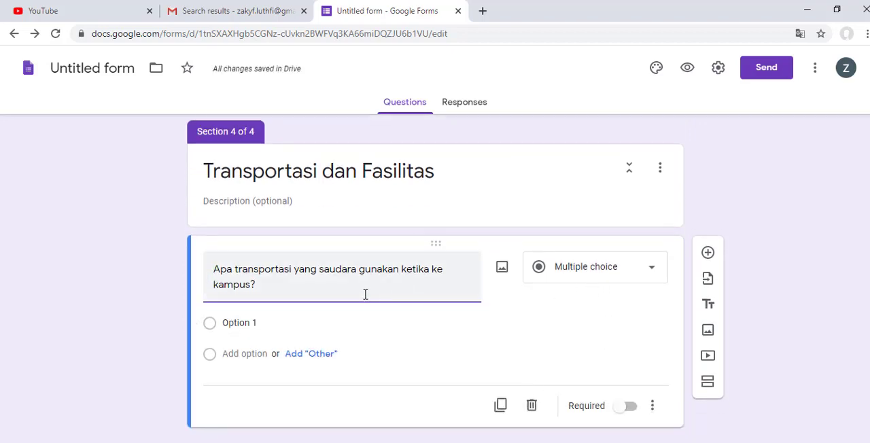
Step: In the Word document, remove the checkbox bullets from question 5's answers, Sepeda Motor through Ankutan Umum/Angkot/Bis/Damri
click(299, 442)
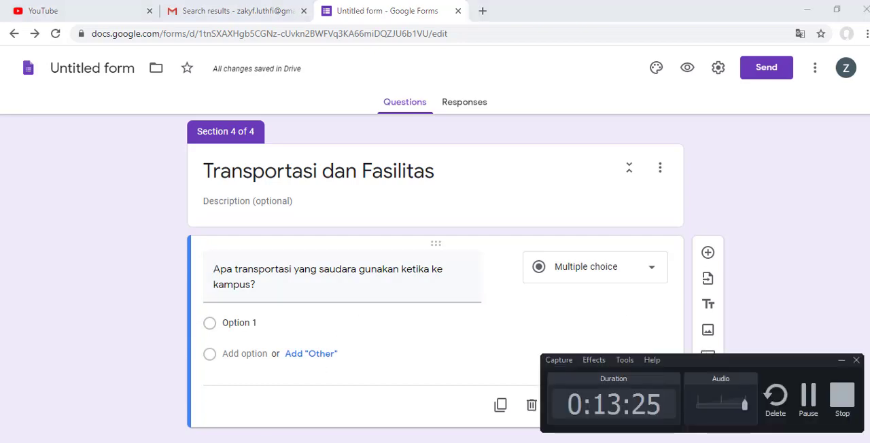
click(501, 442)
click(301, 442)
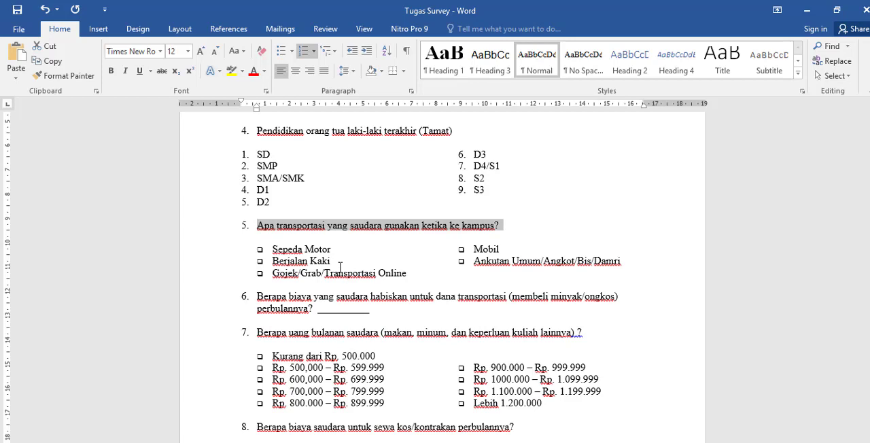
drag(272, 249, 580, 269)
right_click(526, 268)
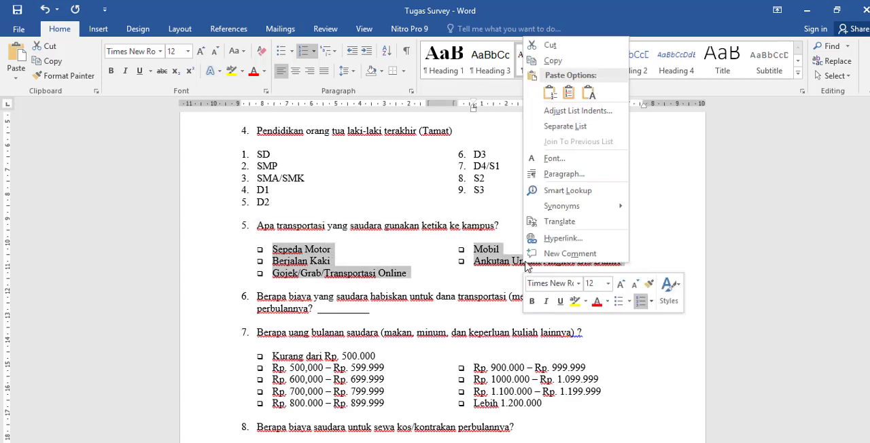
key(Escape)
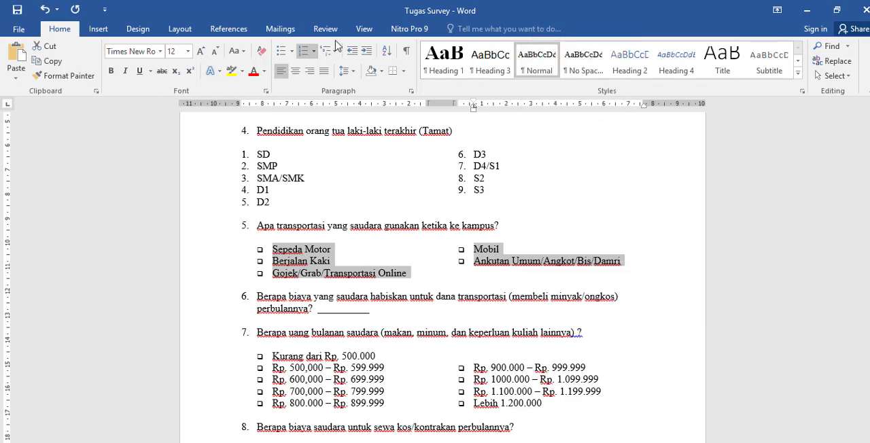
click(302, 52)
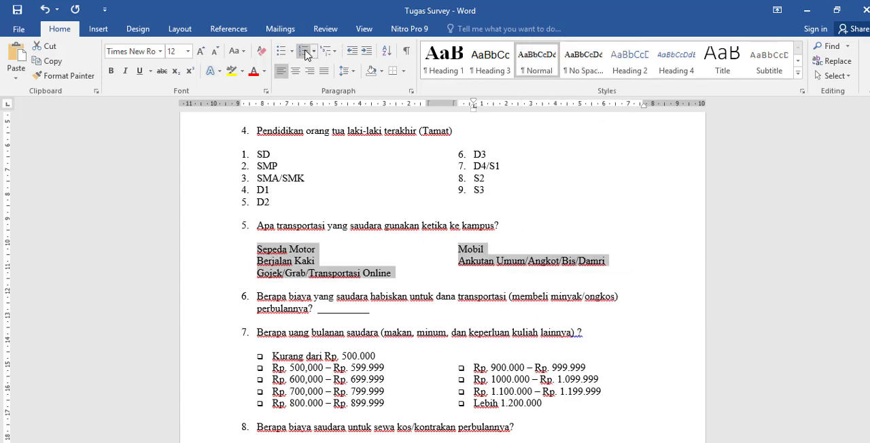
Step: Undo the numbering applied to question 5's transportation answers in the Word document
click(328, 240)
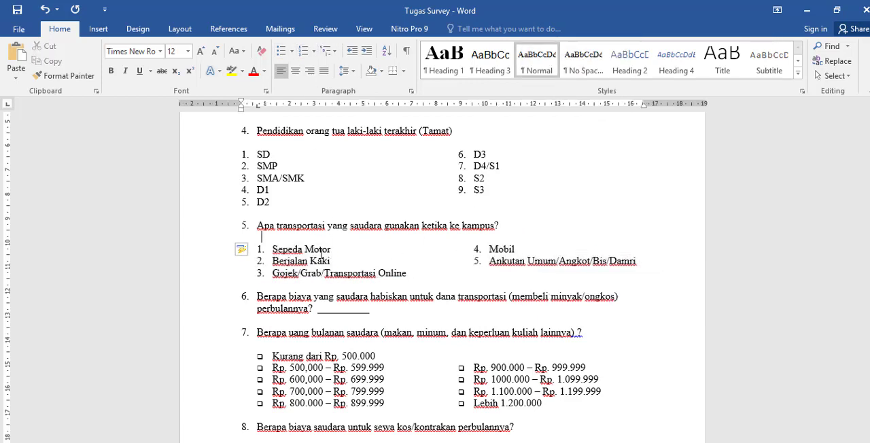
double_click(321, 250)
key(ctrl+z)
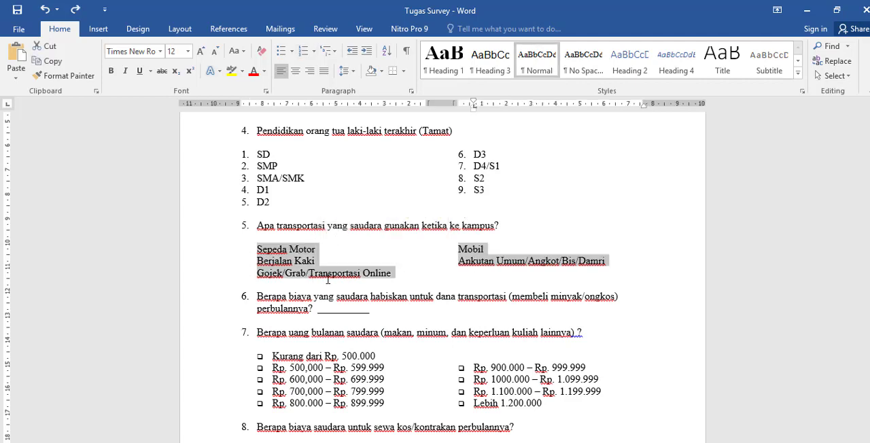
Step: Copy "Sepeda Motor" from the Word document and enter it as the transportation question's first option in the form
drag(319, 249, 257, 249)
click(819, 13)
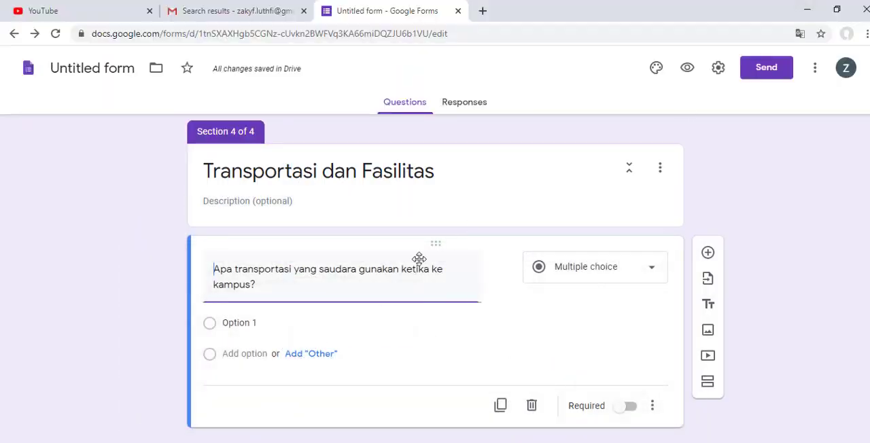
click(268, 324)
text(Sepeda Motor)
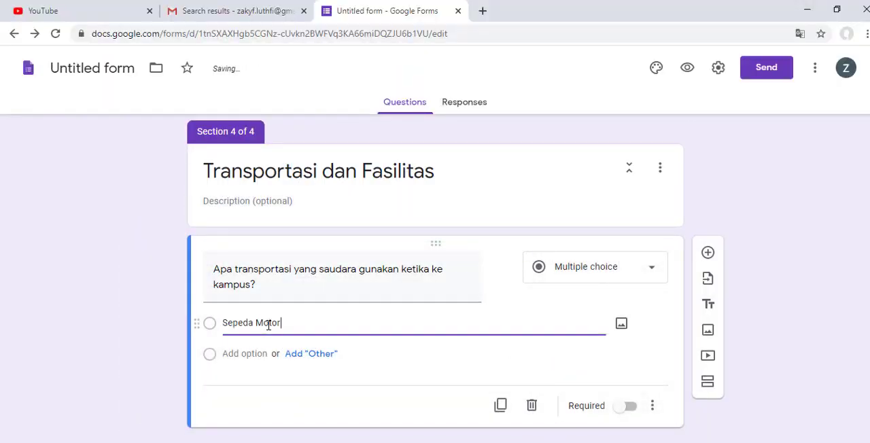
Step: Add an "Other" option to the transportation question
click(299, 354)
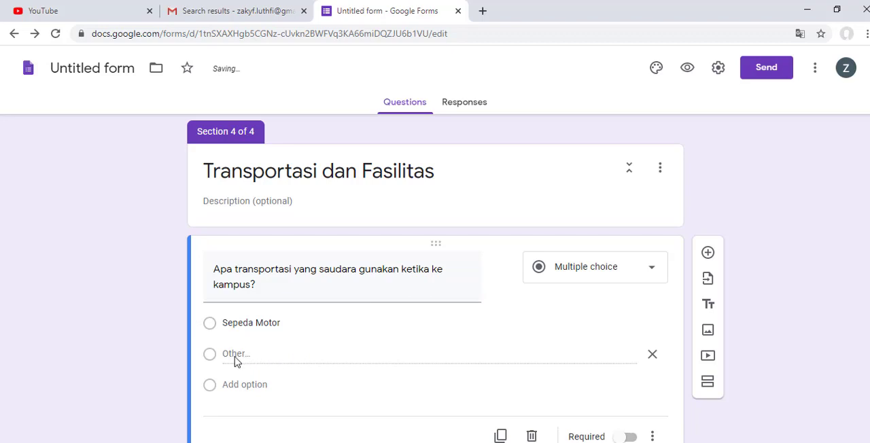
scroll(235, 354, up, 3)
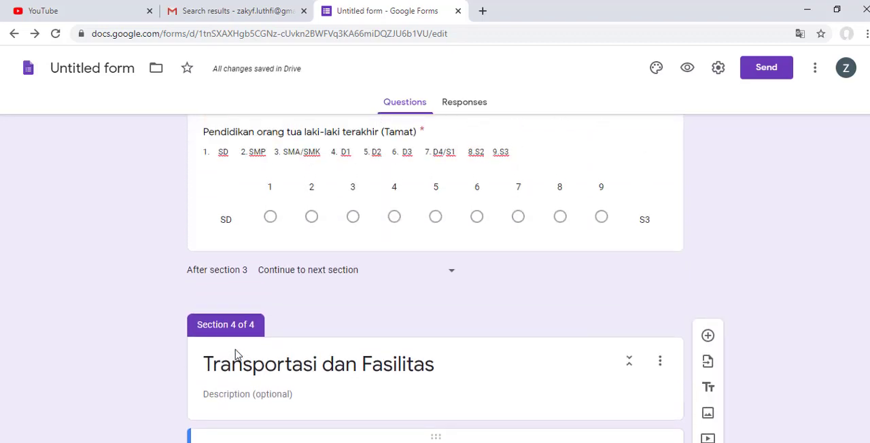
scroll(235, 354, down, 3)
scroll(235, 354, down, 1)
Step: Add a second option to the transportation question and fill it with "Berjalan Kaki" copied from the Word document
click(245, 354)
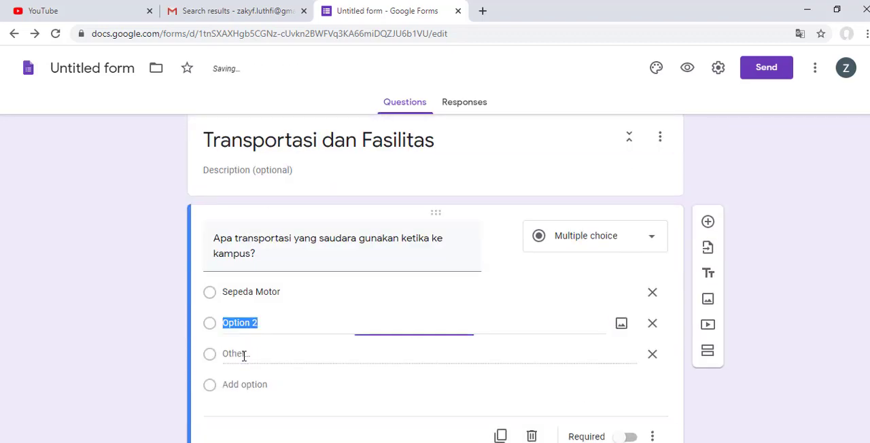
click(332, 442)
click(331, 442)
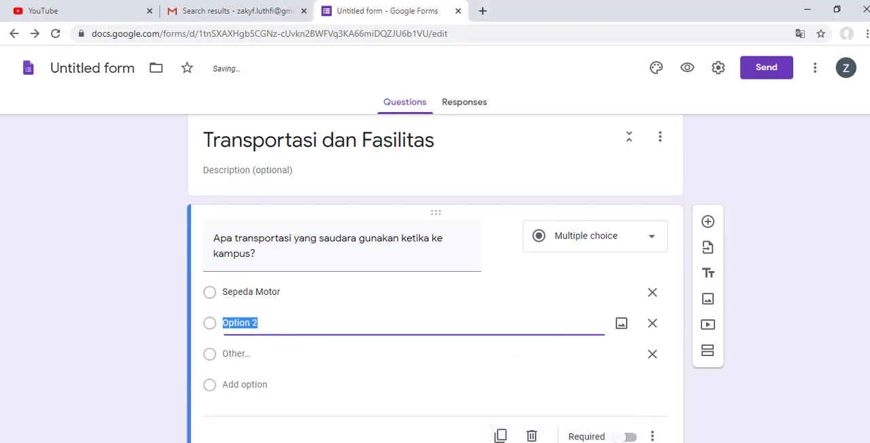
click(332, 442)
click(352, 442)
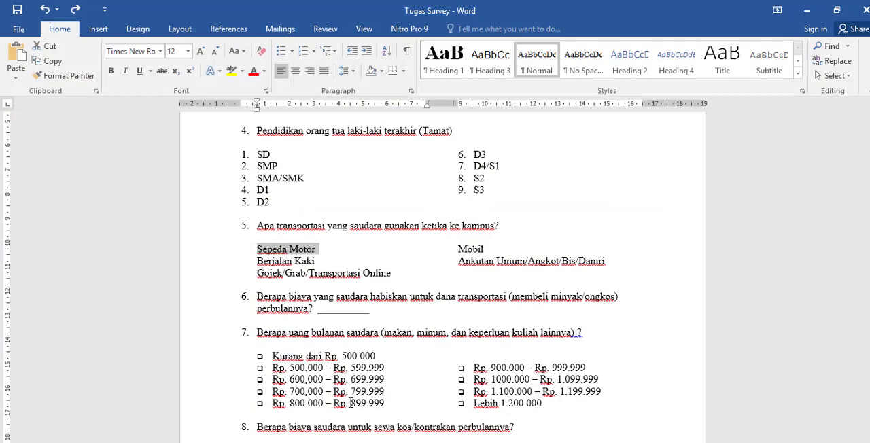
triple_click(294, 261)
key(ctrl+c)
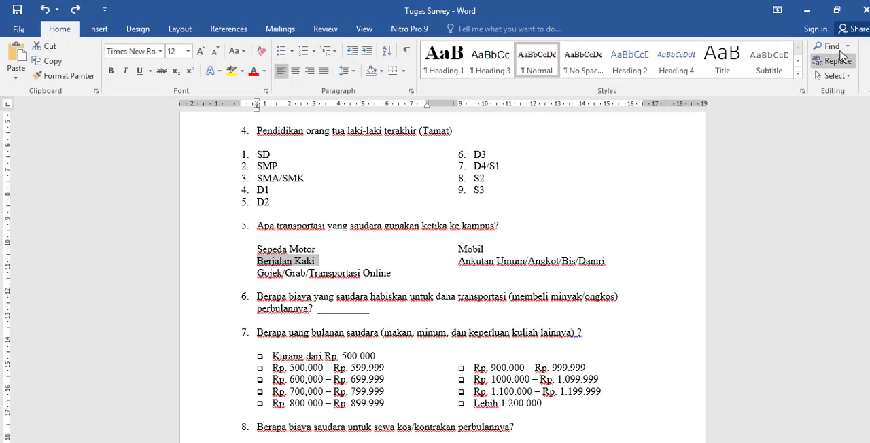
click(807, 10)
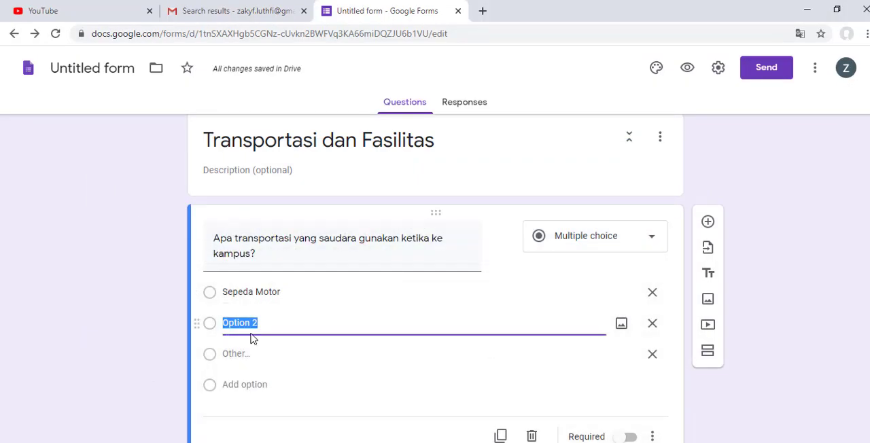
key(ctrl+v)
Step: Add "Gojek/Grab/Transportasi Online" from the Word document as the third option and remove the "Other" option
click(247, 385)
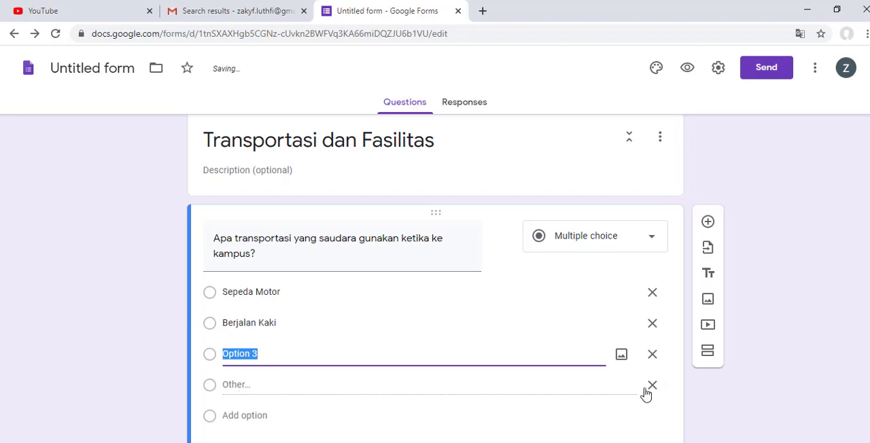
click(654, 390)
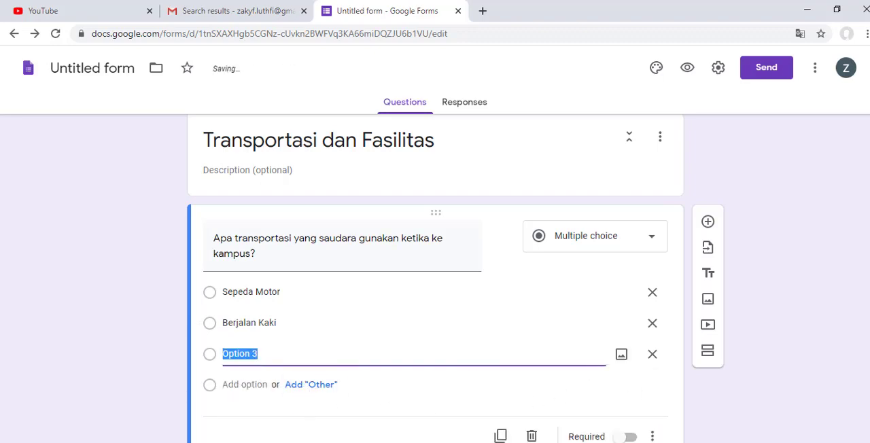
key(alt+Tab)
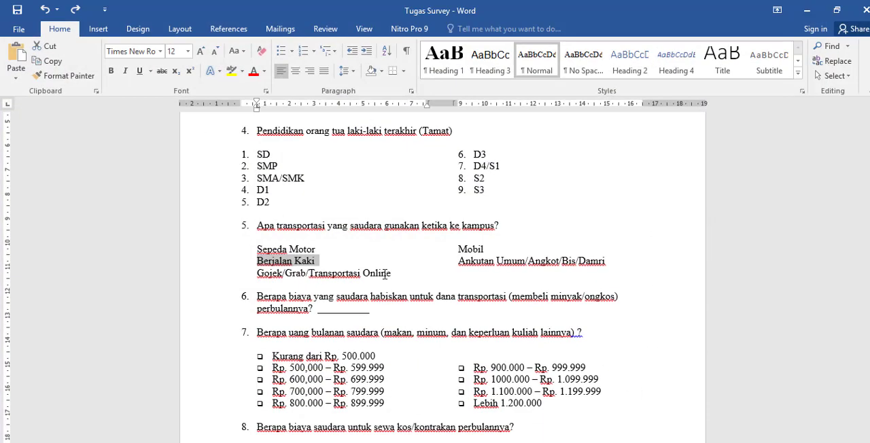
drag(384, 274, 255, 277)
key(ctrl+c)
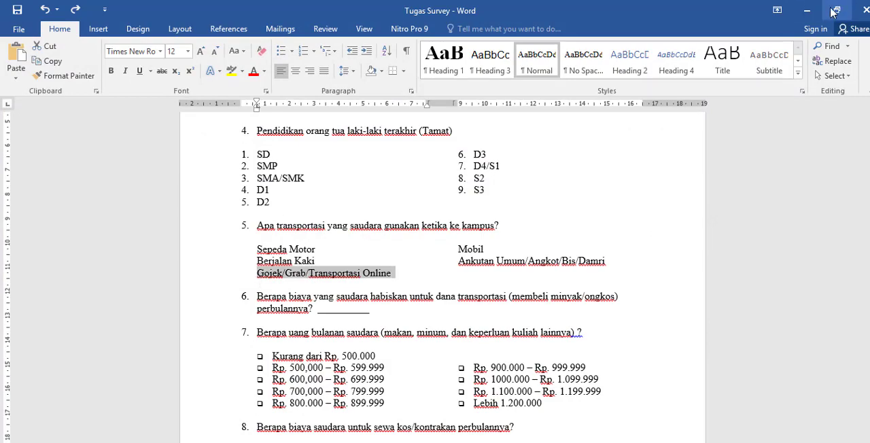
click(807, 10)
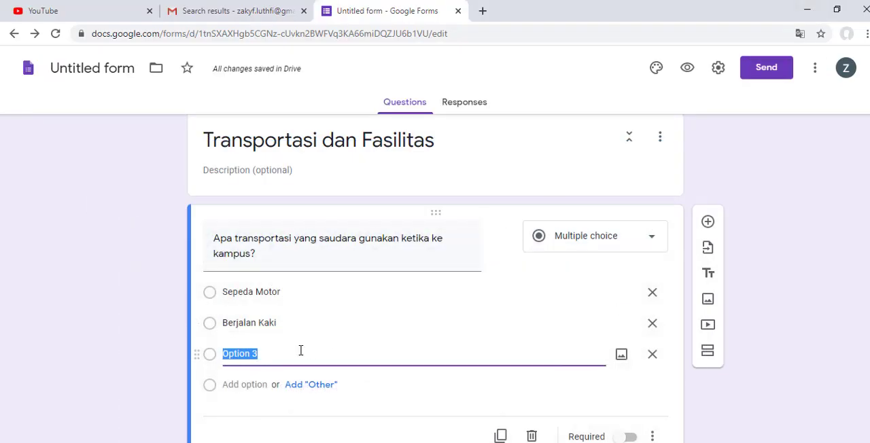
key(ctrl+v)
Step: Add an "Other" option to the transportation question, plus "Mobil" from the Word document as the fourth option
click(321, 386)
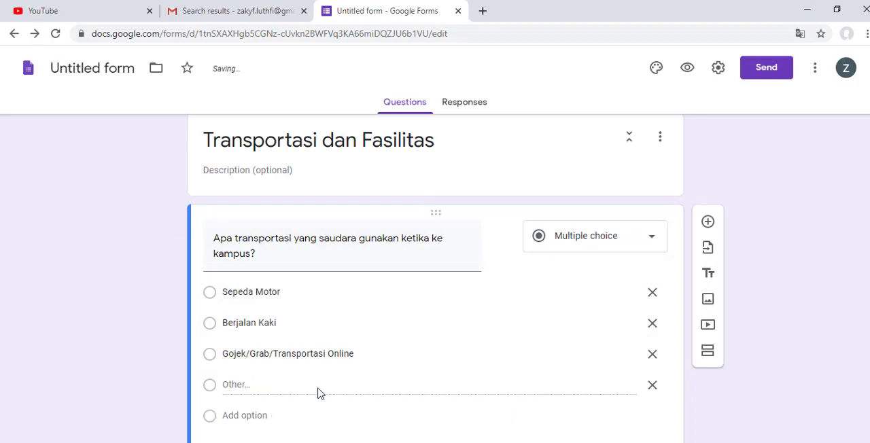
key(alt+Tab)
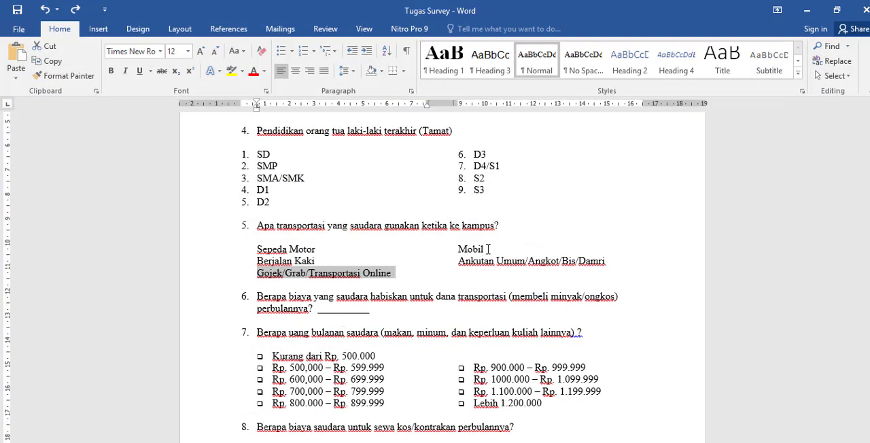
drag(487, 249, 456, 255)
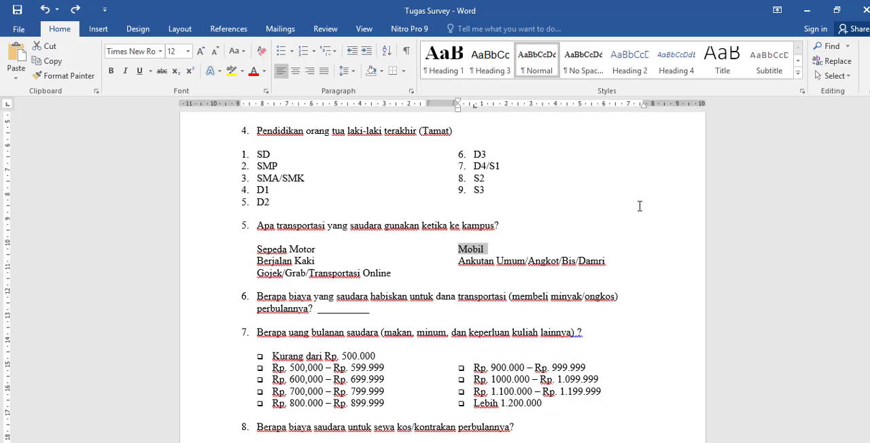
click(807, 10)
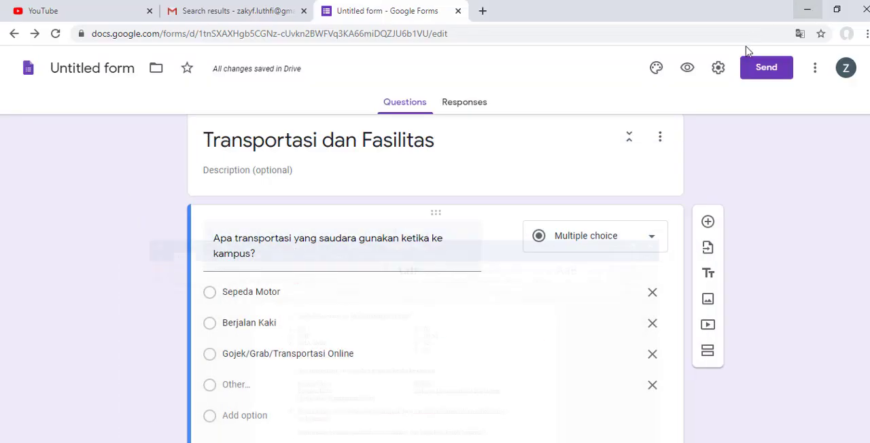
click(241, 416)
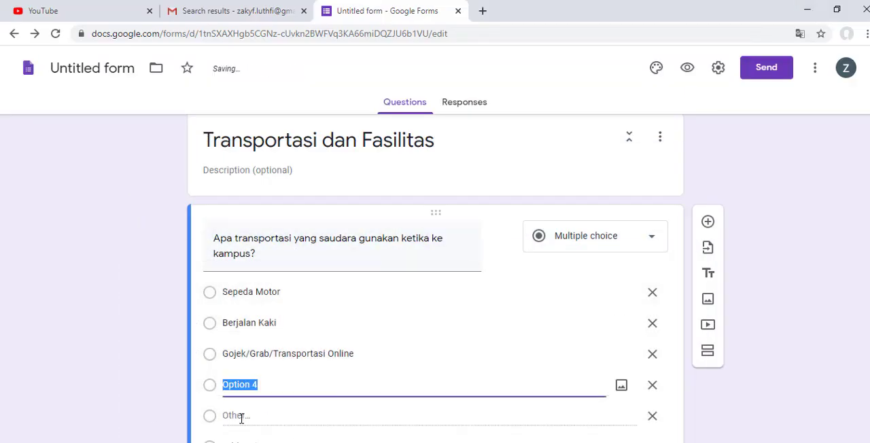
text(Mobil)
Step: Copy "Ankutan Umum/Angkot/Bis/Damri" from the Word document and add it as the transportation question's fifth option
scroll(272, 387, down, 2)
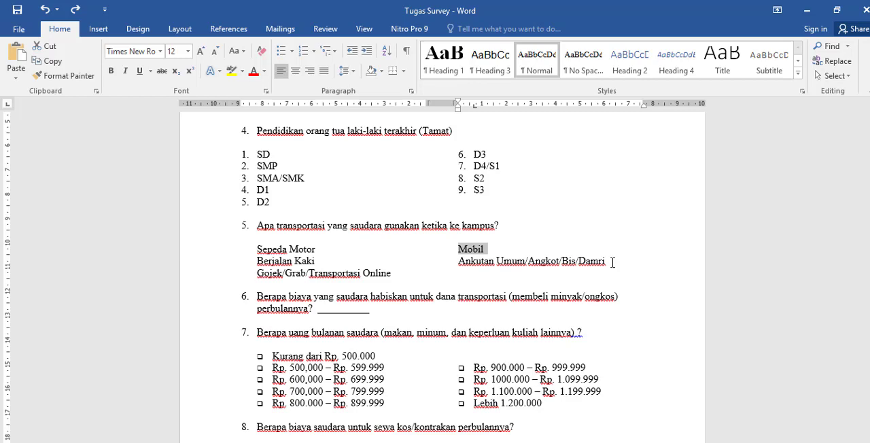
drag(612, 262, 462, 263)
key(ctrl+c)
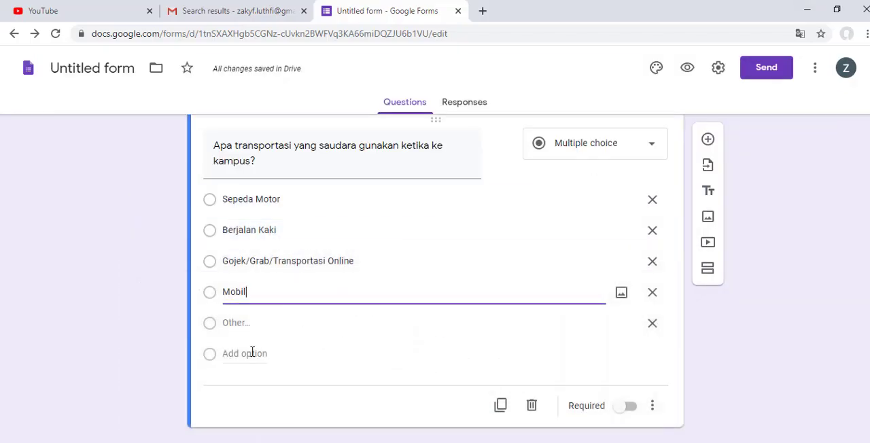
click(252, 352)
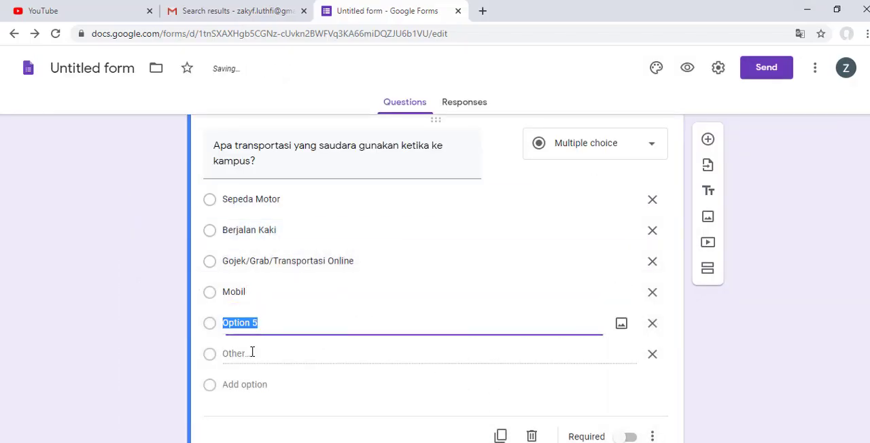
key(ctrl+v)
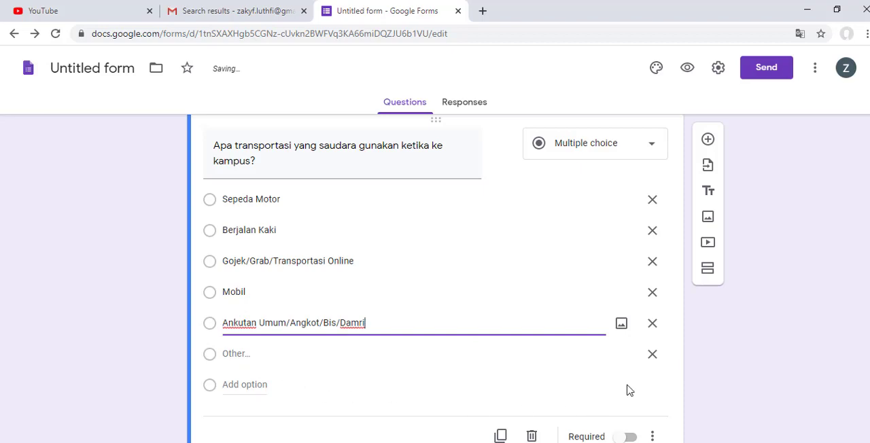
click(657, 375)
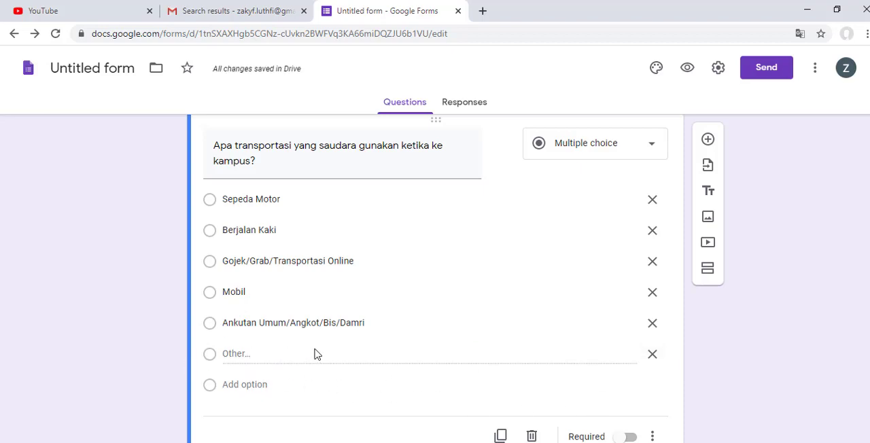
Step: Switch to the Word document and copy question 6's text about monthly transportation costs, without the answer blank
scroll(316, 353, up, 1)
scroll(316, 354, up, 2)
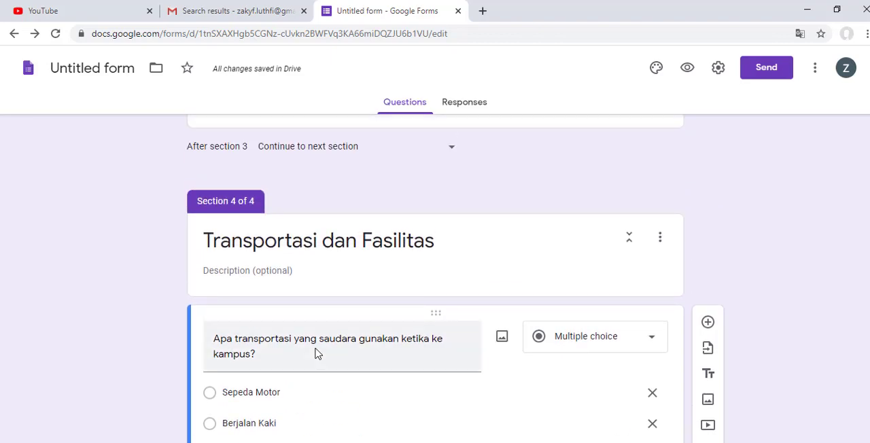
scroll(316, 354, down, 3)
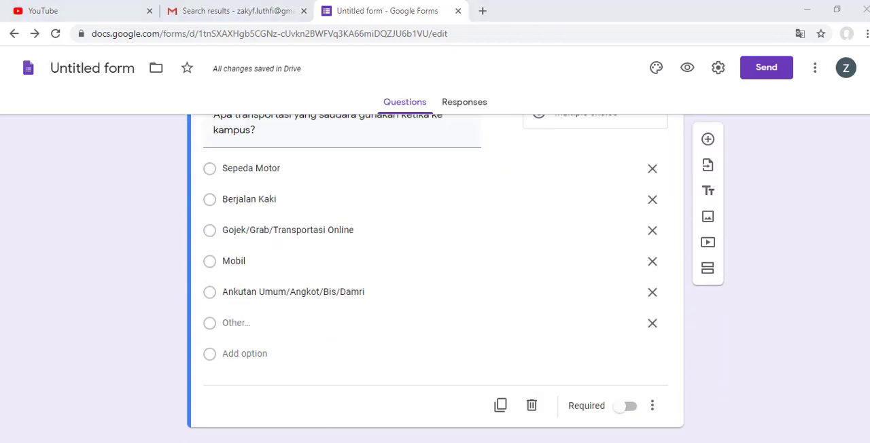
key(alt+Tab)
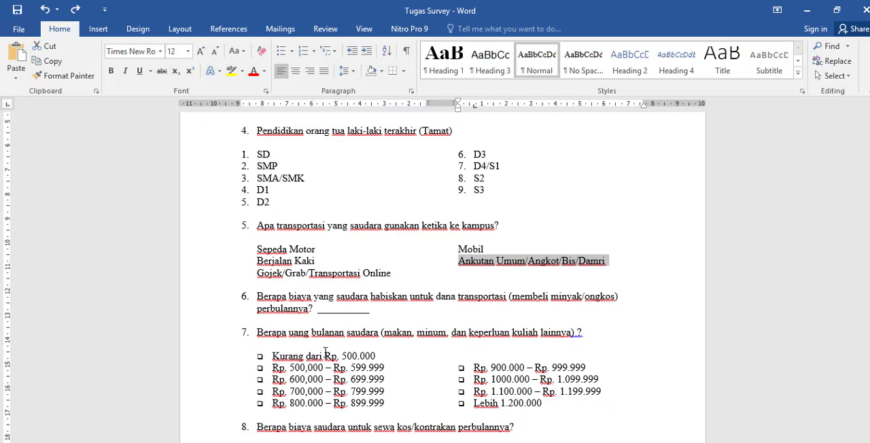
scroll(325, 349, down, 2)
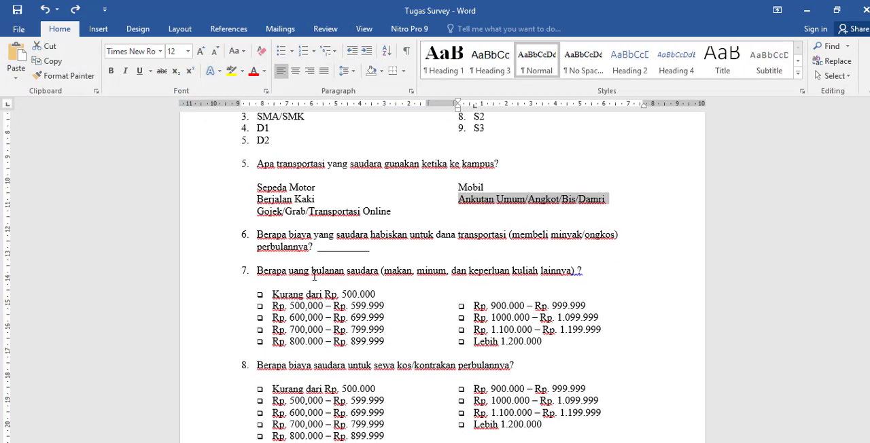
click(311, 244)
drag(312, 246, 269, 239)
right_click(266, 238)
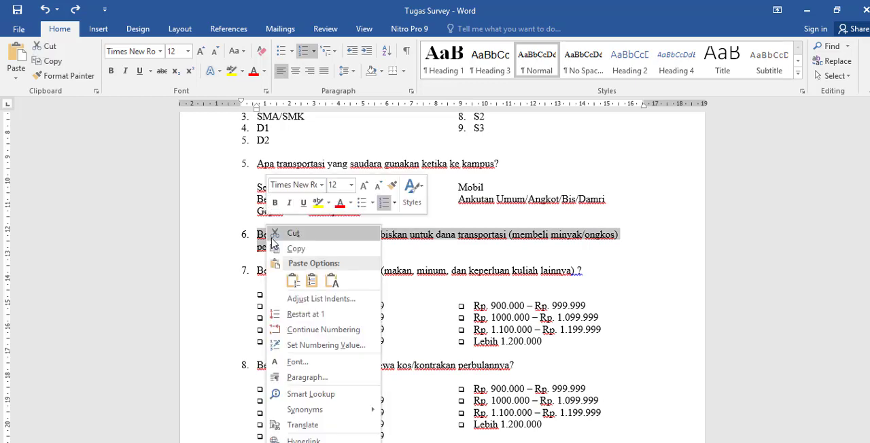
click(298, 251)
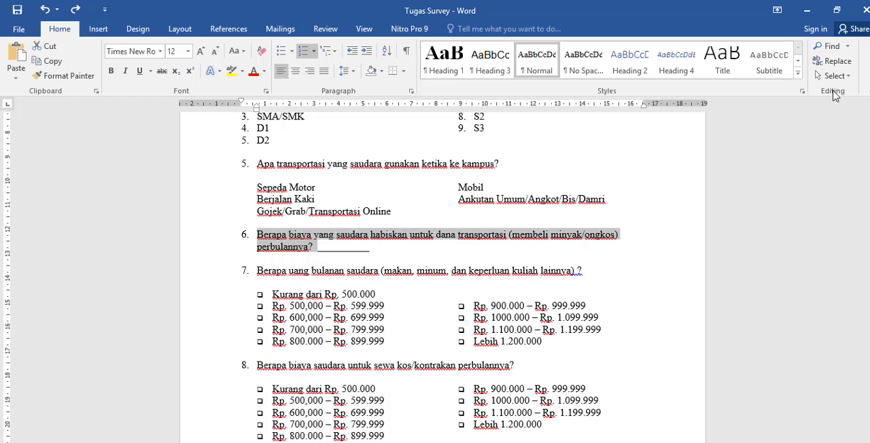
Step: Return to the form, add a new question after the transportation question, and paste the copied transportation cost question into it
click(807, 11)
scroll(604, 389, up, 4)
scroll(604, 389, down, 3)
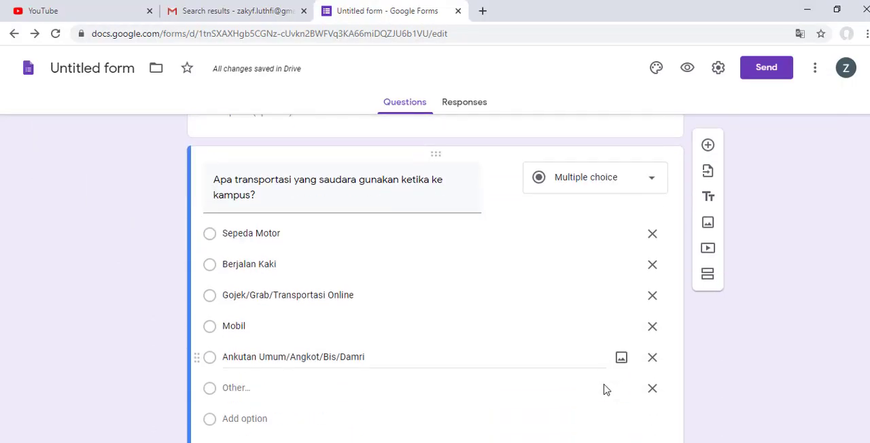
click(713, 165)
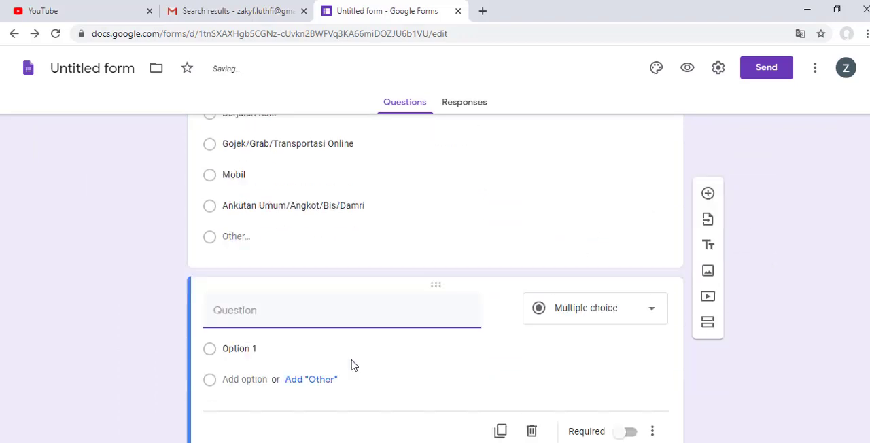
key(ctrl+v)
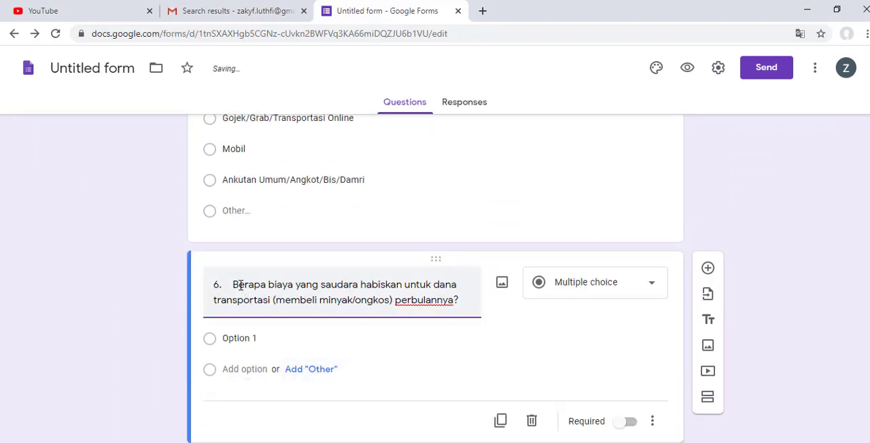
Step: Remove the leading "6." from the monthly transportation cost question and change its type to Short answer
drag(233, 284, 210, 284)
key(BackSpace)
click(577, 301)
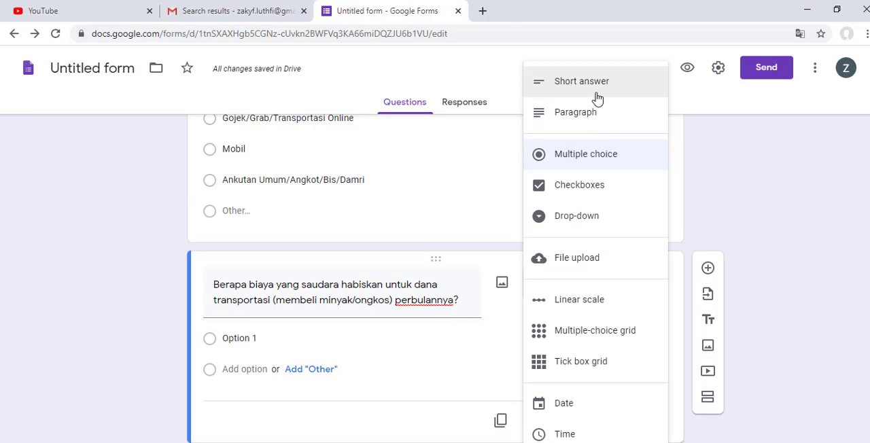
click(598, 99)
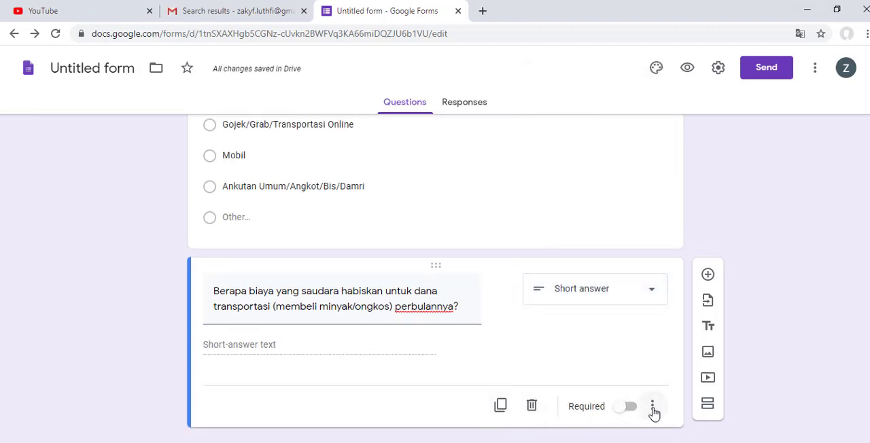
Step: Make the preceding question about transportation to campus required, and reselect the transportation cost question
scroll(604, 326, up, 2)
click(601, 326)
scroll(625, 402, down, 2)
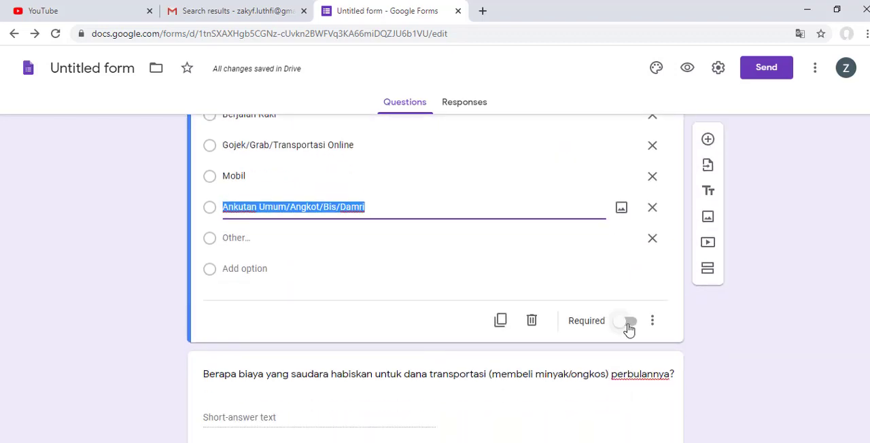
click(628, 330)
click(606, 401)
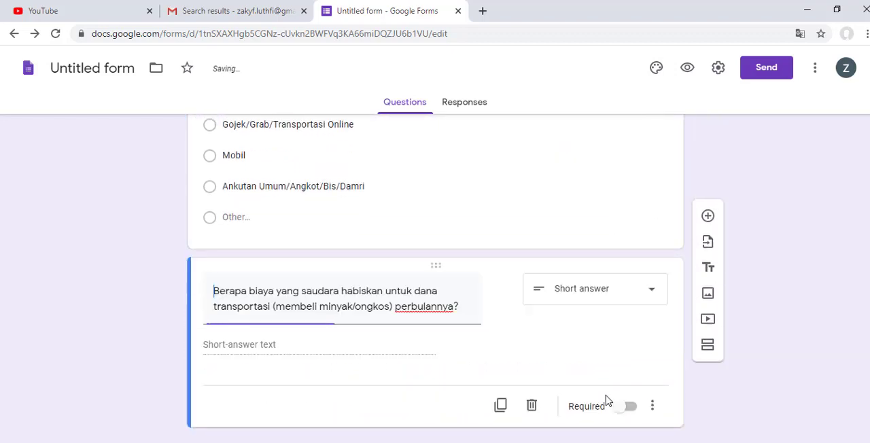
Step: Show a description on the transportation cost question and enter "Isi dalam bentuk Rupiah misal: 20000" in it
click(653, 408)
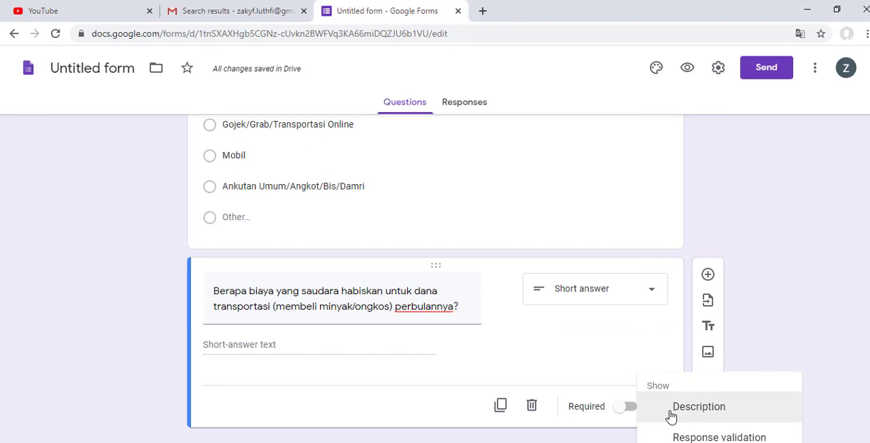
click(699, 406)
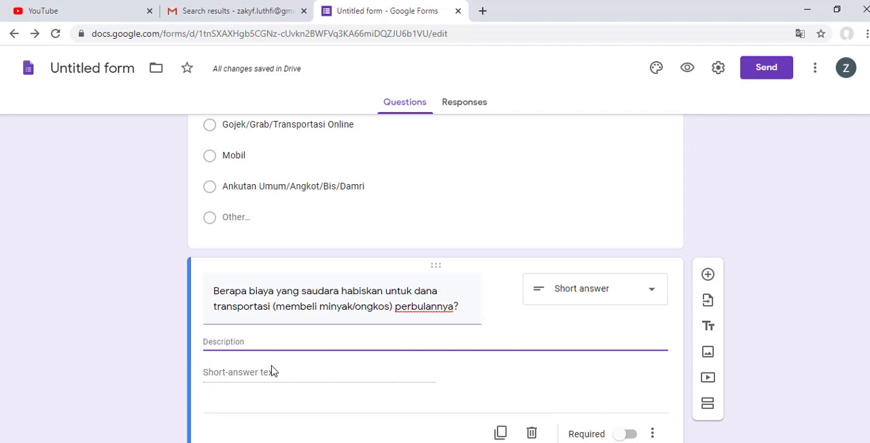
text(G)
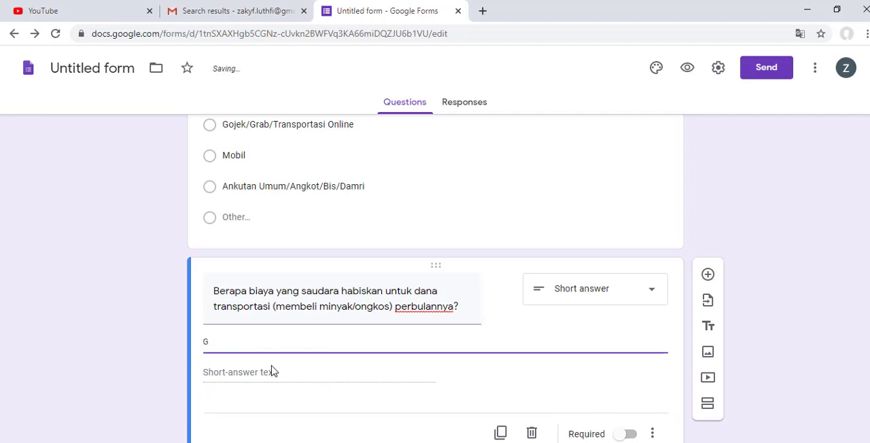
key(BackSpace)
text(IS)
key(BackSpace)
key(BackSpace)
text(si dalam bentu angk)
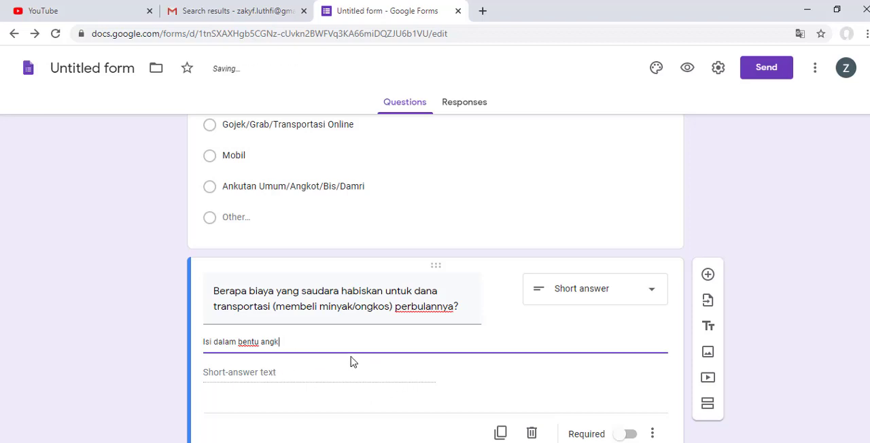
key(BackSpace)
key(BackSpace)
key(BackSpace)
key(BackSpace)
key(BackSpace)
text(k Rupiah misal: 20000)
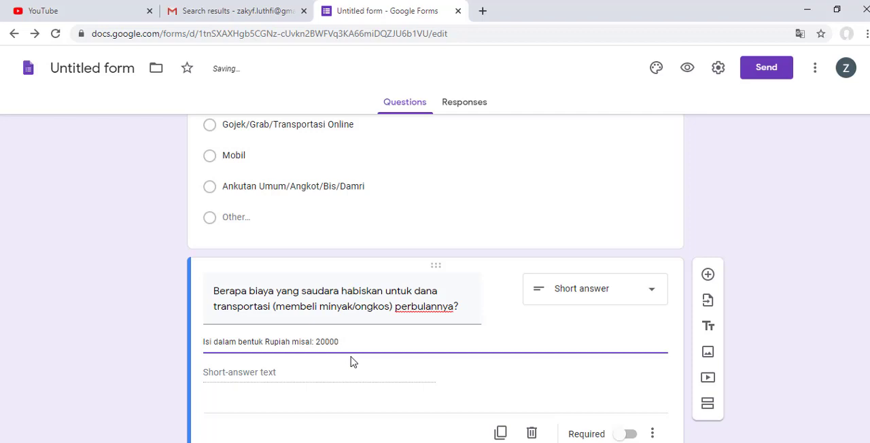
scroll(424, 337, down, 1)
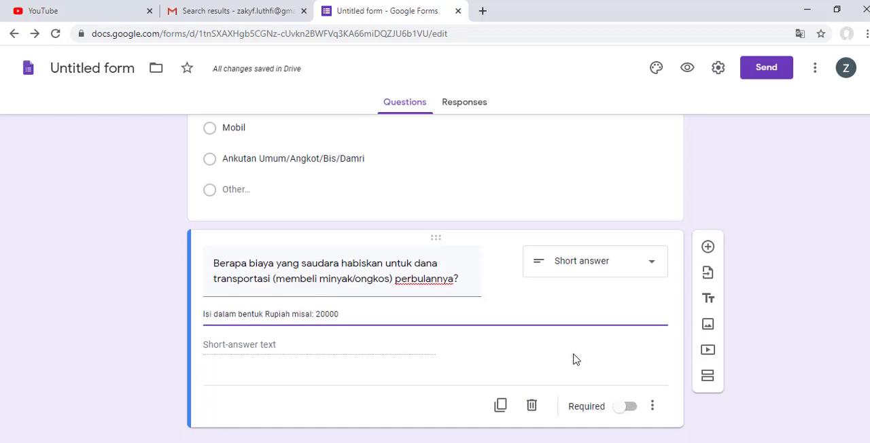
Step: Add a blank question after the transportation cost question and check the Word document for the upcoming questions
click(708, 247)
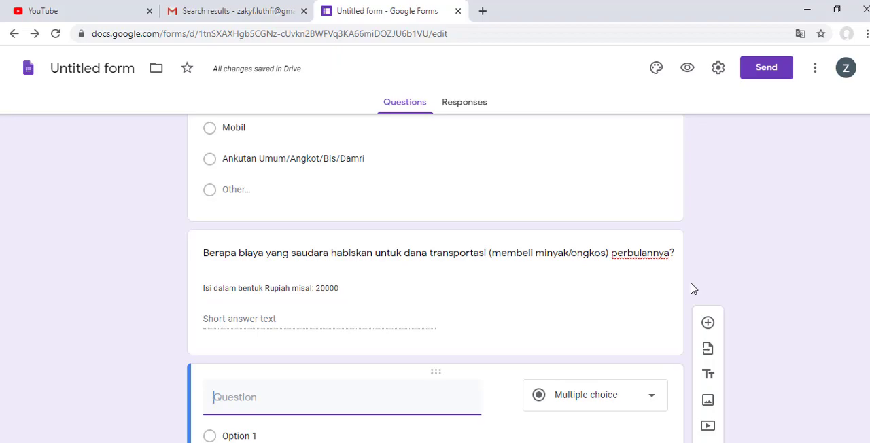
scroll(577, 307, up, 10)
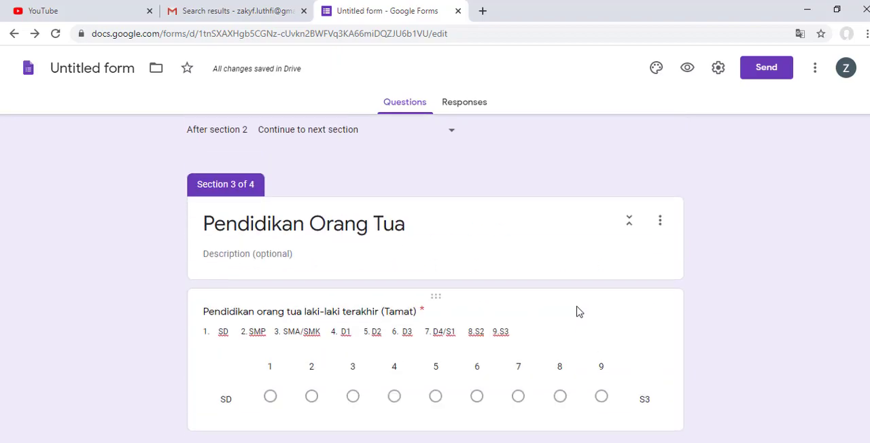
scroll(577, 312, down, 10)
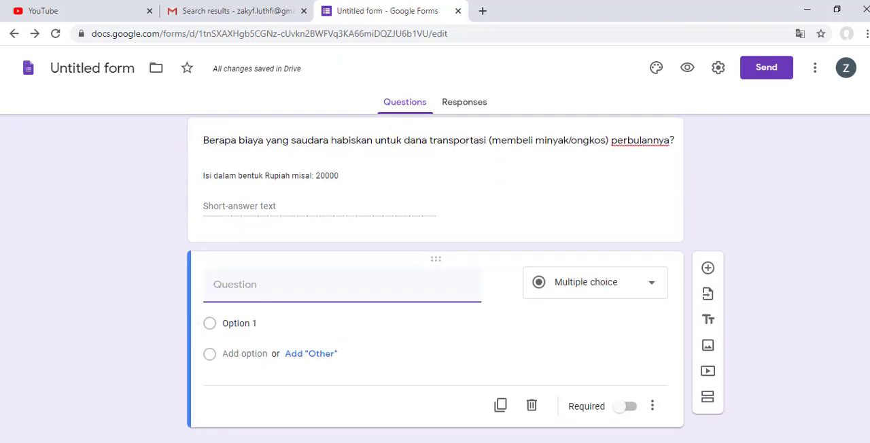
key(alt+Tab)
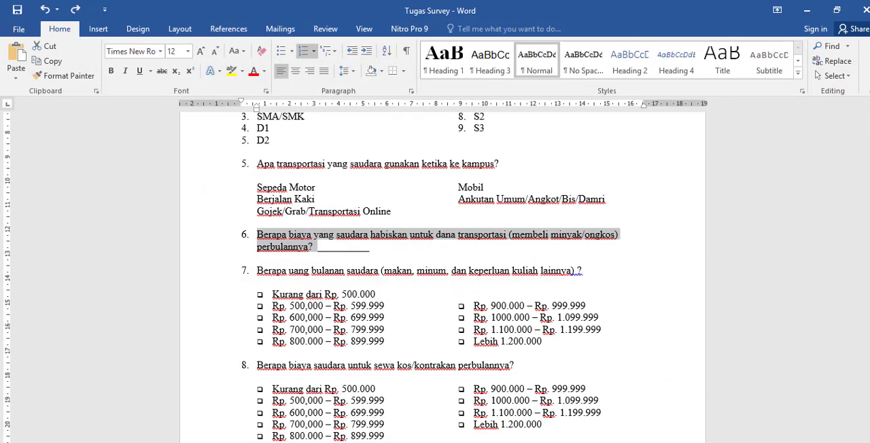
key(alt+Tab)
Step: Insert a section between the transportation cost question and the blank question, titled "Dukungan Keuangan"
scroll(472, 292, up, 1)
click(511, 297)
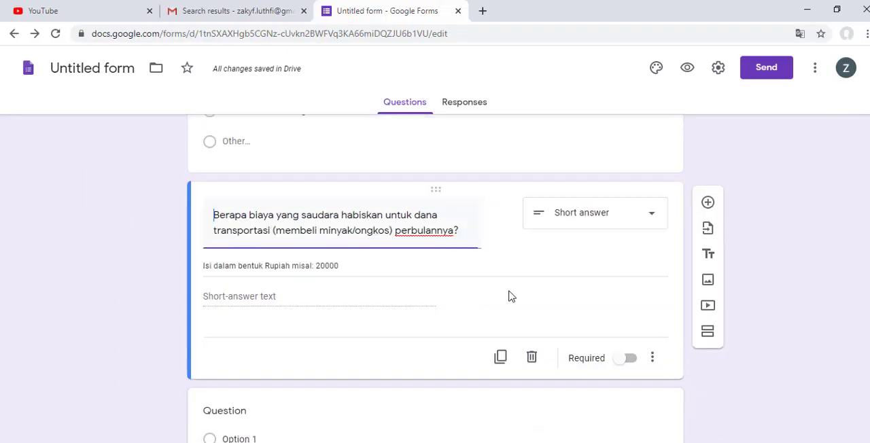
click(709, 282)
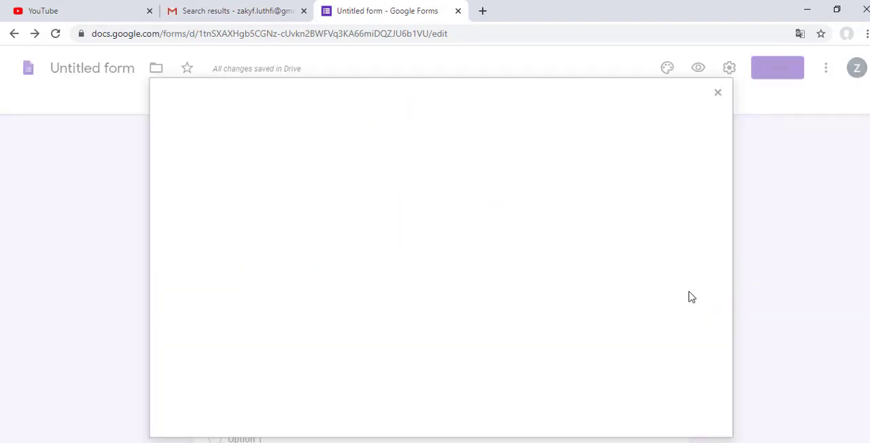
click(708, 102)
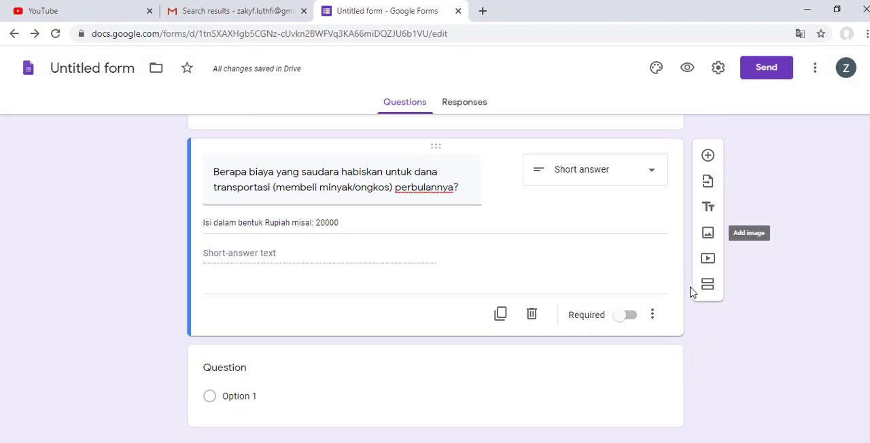
click(707, 284)
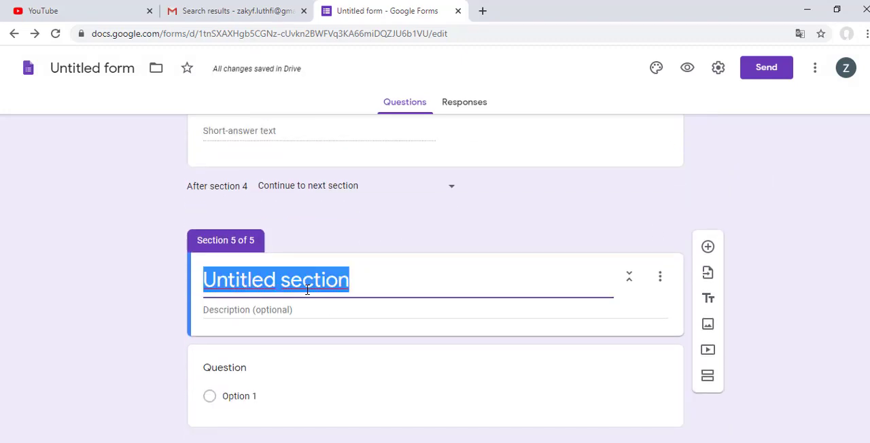
text(Dukuna)
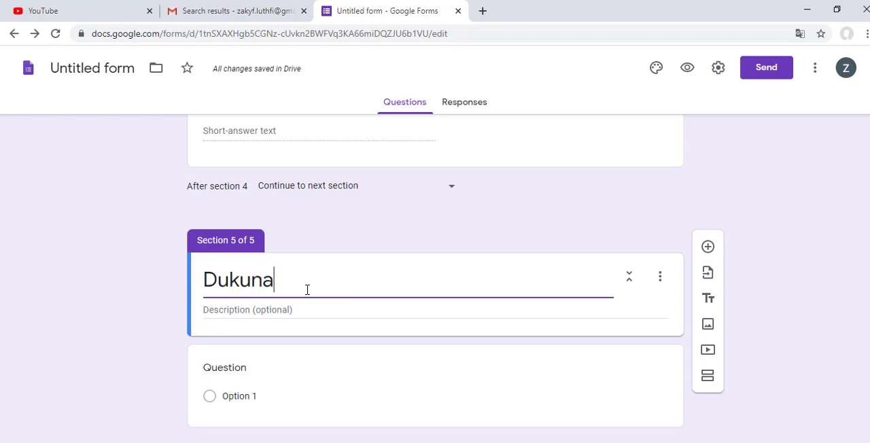
key(BackSpace)
text(gan Keu)
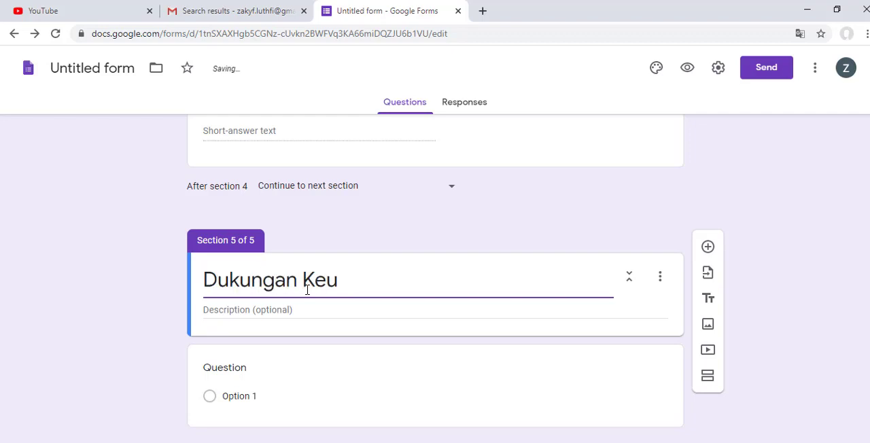
text(angan)
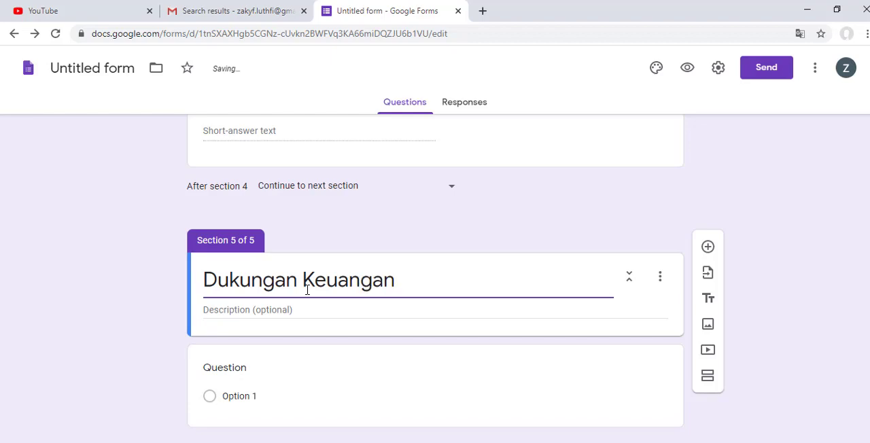
click(815, 406)
scroll(815, 406, up, 10)
scroll(408, 394, down, 4)
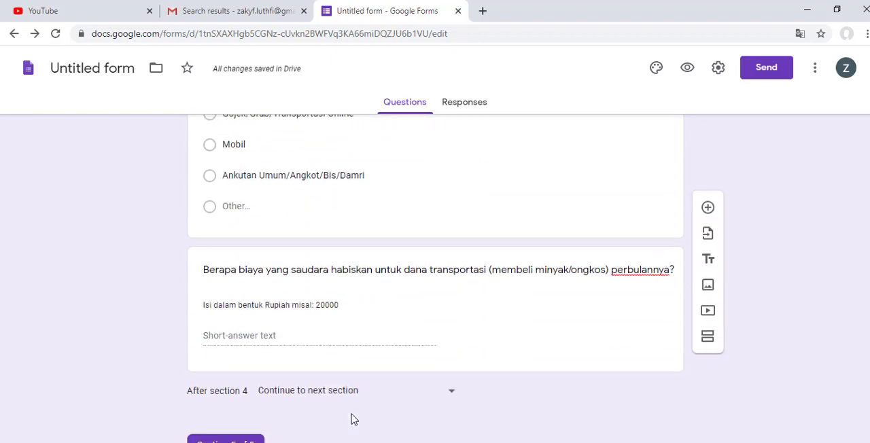
scroll(267, 252, up, 4)
scroll(266, 275, up, 4)
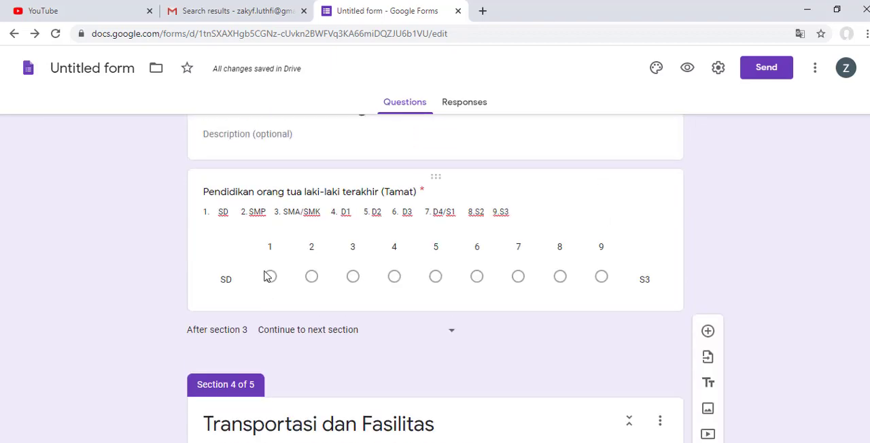
scroll(265, 272, down, 8)
Step: Switch to the Word document and cut question 7's text about monthly allowance, without its question mark
key(alt+Tab)
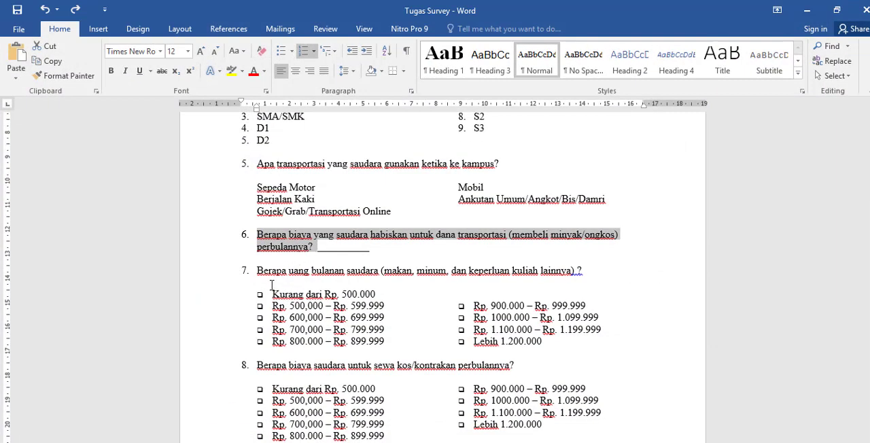
drag(257, 276, 577, 271)
key(ctrl+c)
right_click(577, 270)
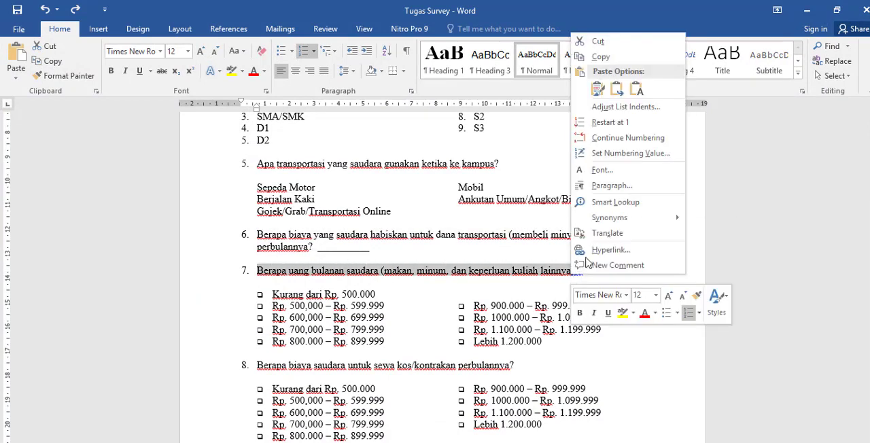
click(589, 41)
Step: Return to the form and paste the monthly allowance text as the title of the blank question under Dukungan Keuangan
click(807, 10)
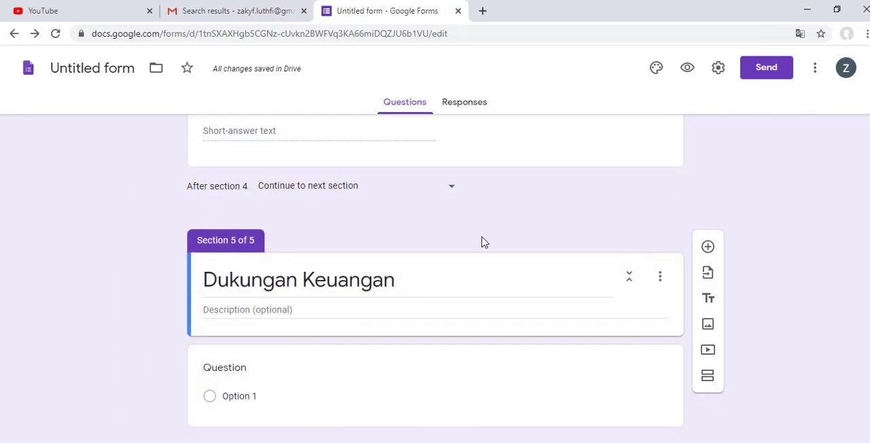
click(238, 370)
key(ctrl+v)
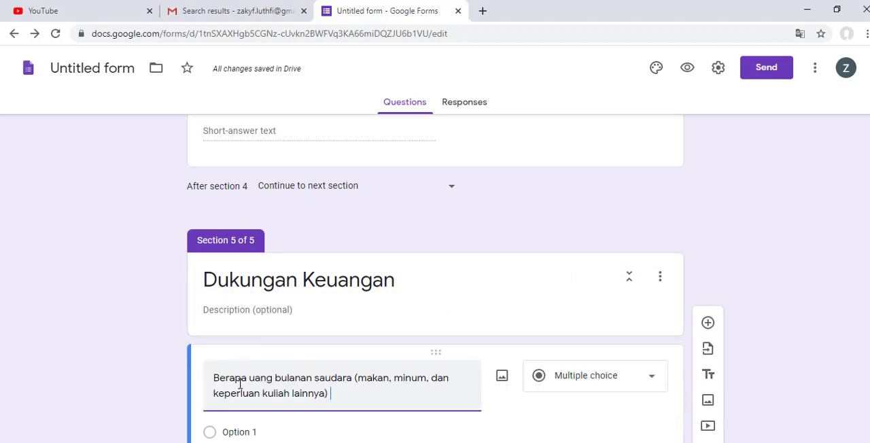
scroll(292, 369, down, 2)
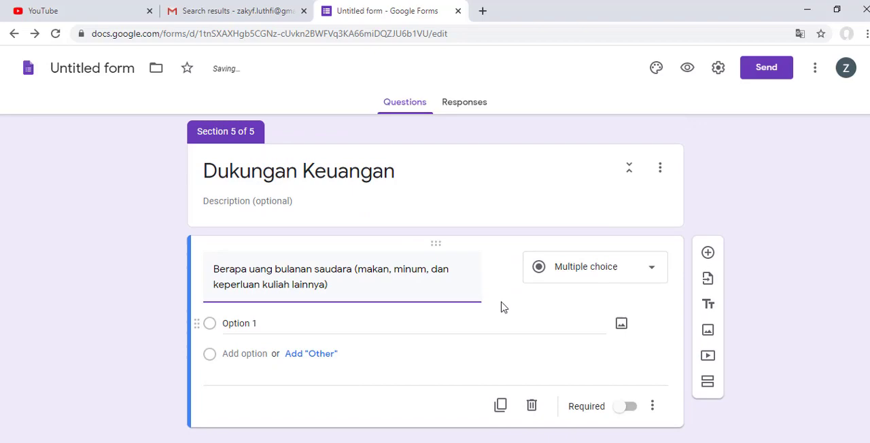
click(559, 272)
click(754, 251)
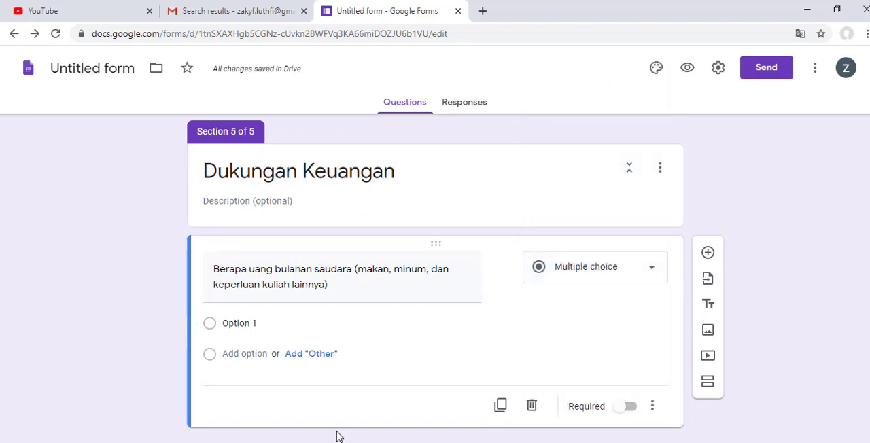
scroll(387, 423, up, 3)
scroll(387, 424, down, 3)
click(592, 278)
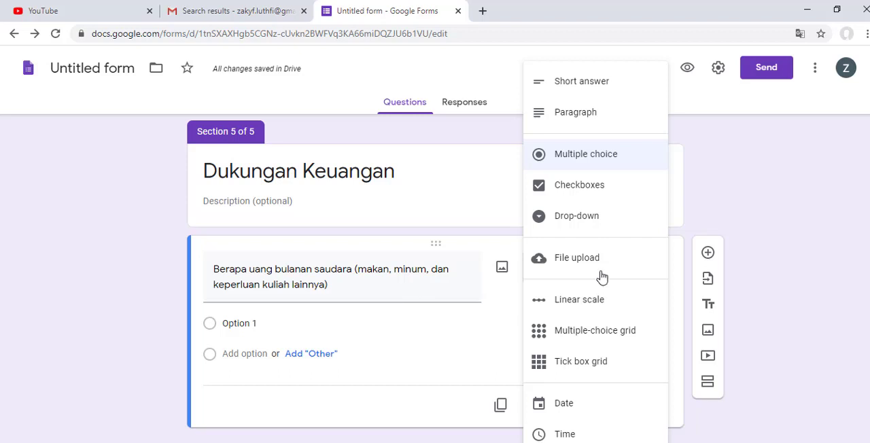
click(761, 208)
scroll(758, 208, up, 4)
scroll(758, 209, up, 4)
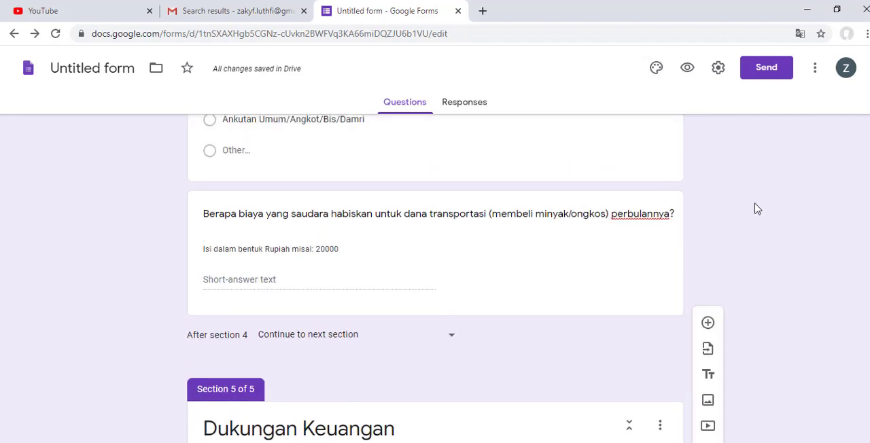
scroll(757, 209, down, 3)
scroll(756, 208, down, 4)
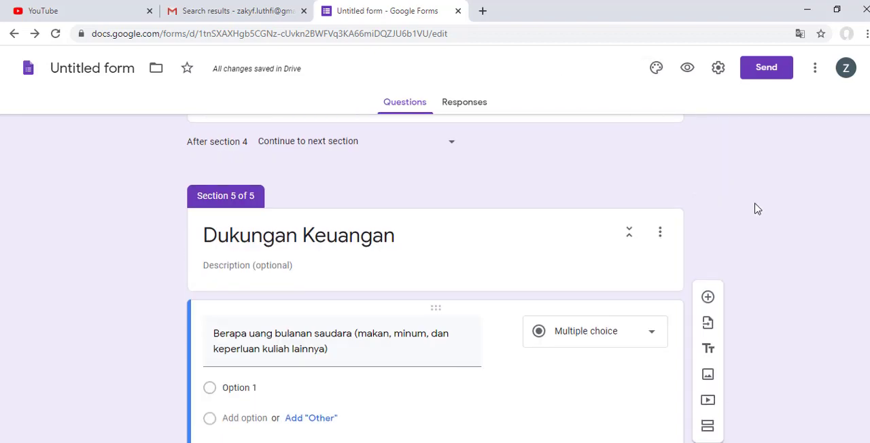
Step: Switch to the Word document and restore the text cut from question 7
key(alt+Tab)
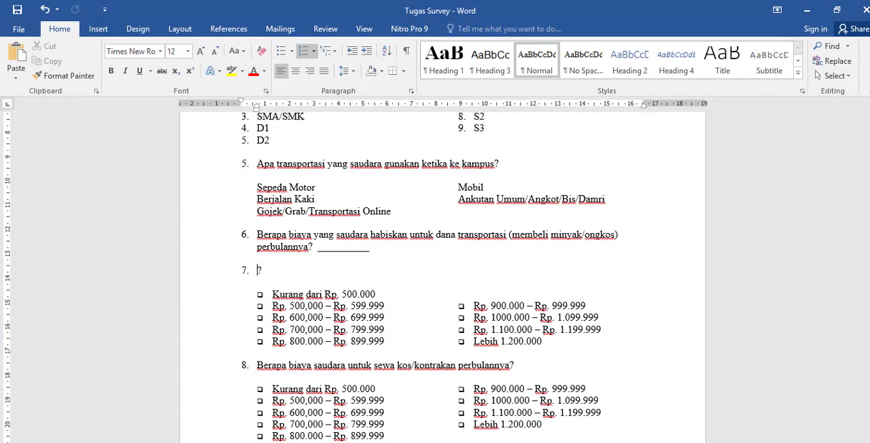
key(ctrl+v)
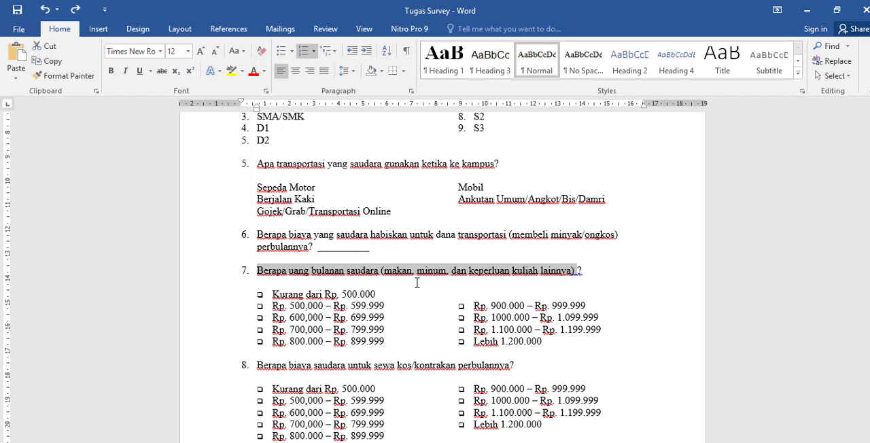
Step: Change the bulleted allowance ranges under question 7 to a numbered list and copy them
click(326, 307)
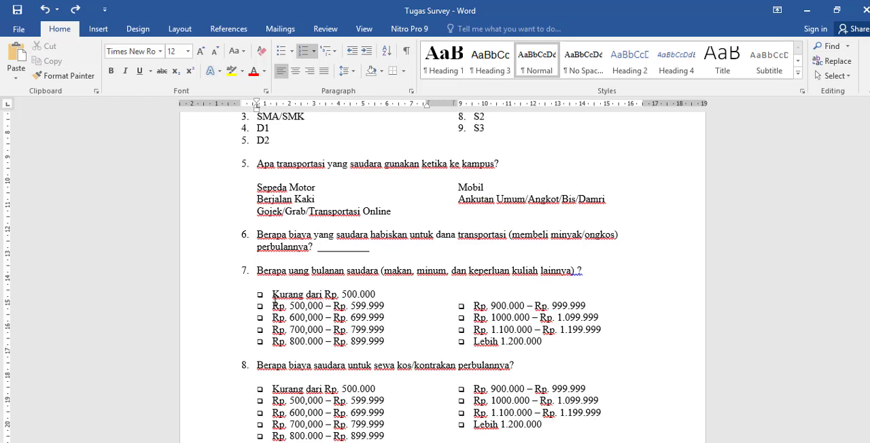
drag(272, 294, 451, 355)
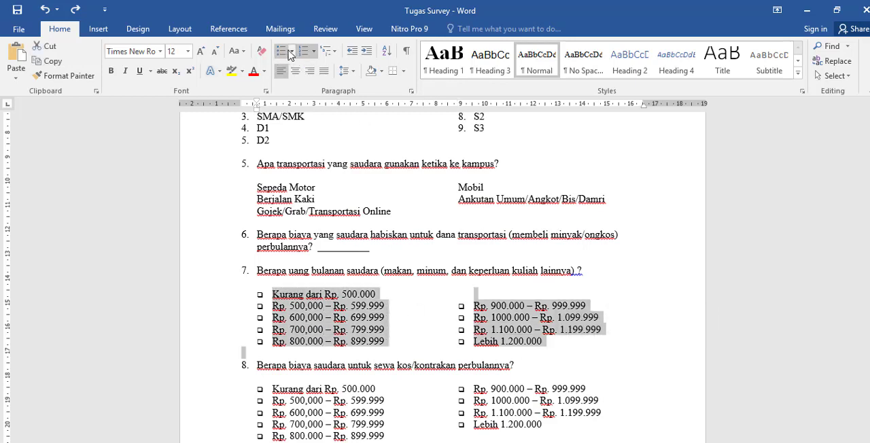
click(313, 51)
click(319, 96)
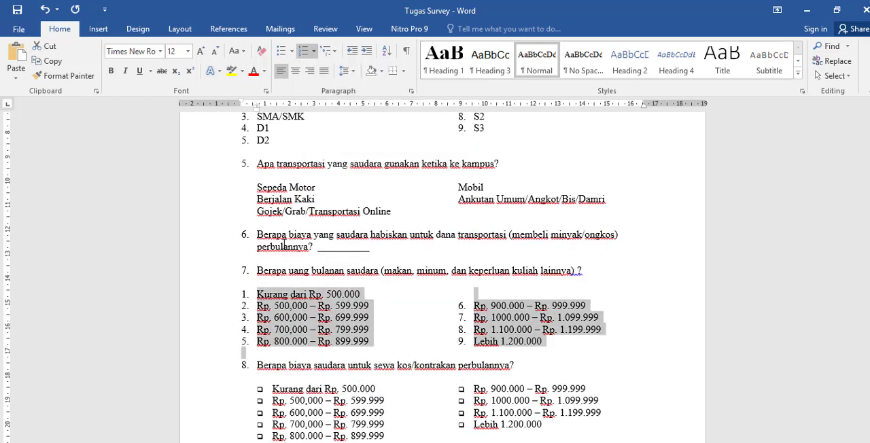
right_click(285, 302)
key(Escape)
Step: Switch to the Google Forms survey, set the monthly allowance question to Linear scale and show its description field
click(807, 10)
scroll(408, 272, down, 1)
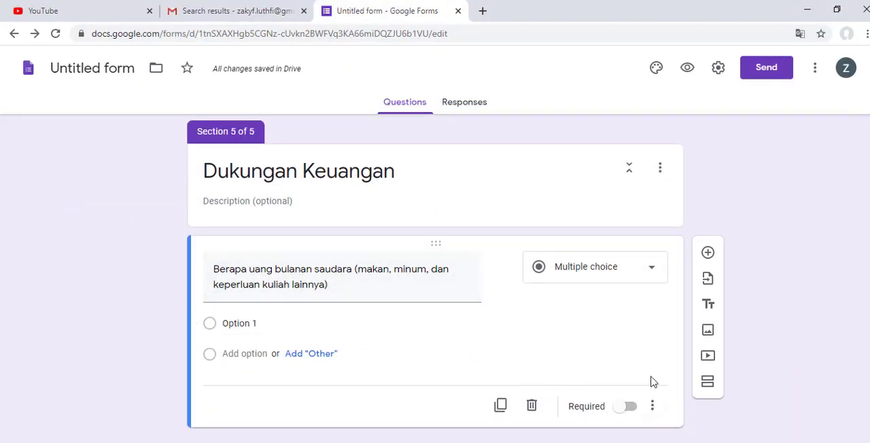
click(617, 272)
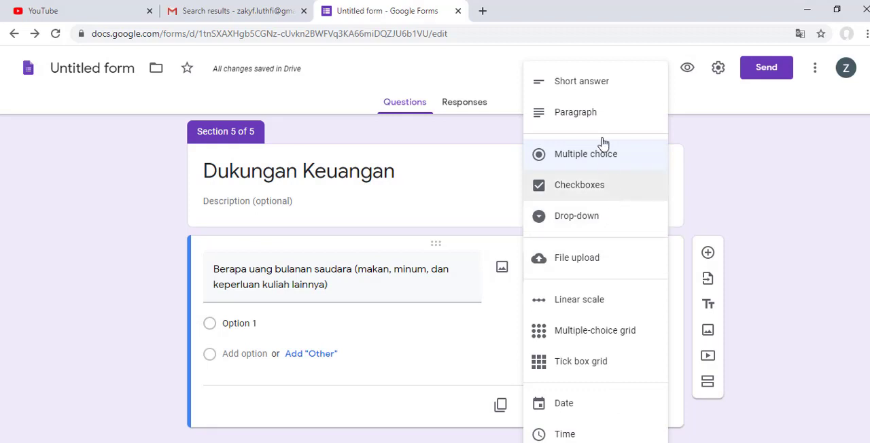
click(610, 308)
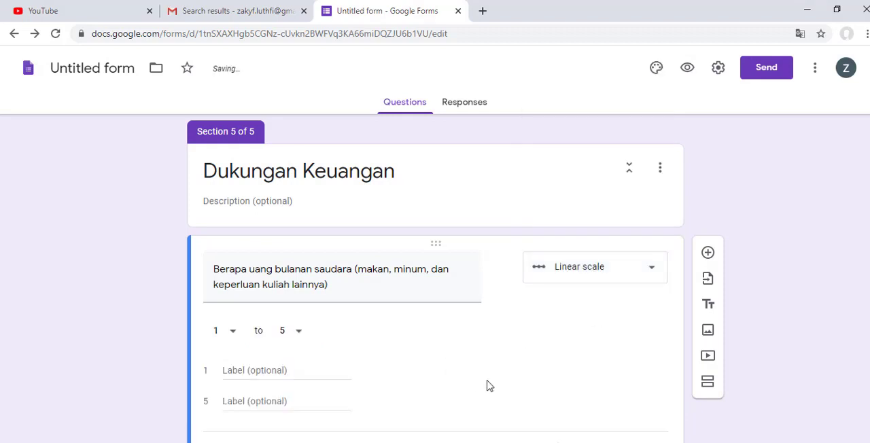
click(653, 407)
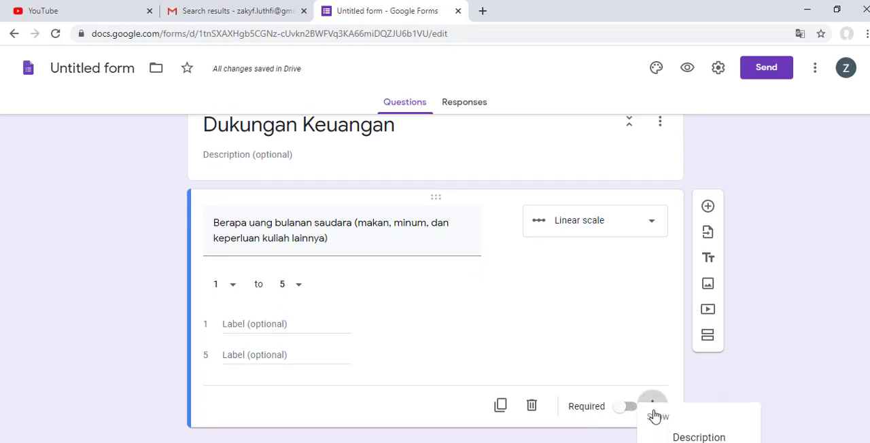
click(696, 437)
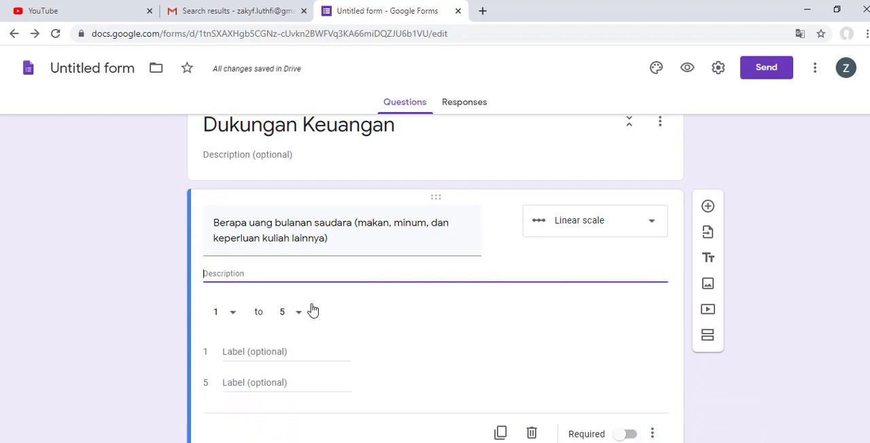
Step: Try the copied numbered ranges as the allowance question's description, then clear the pasted text
text(1. Kurang dari Rp. 500.0002. Rp. 500,000 – Rp. 599.9993. Rp. 600,000 – Rp. 699.9994. Rp. 700,000 – Rp. 799.9995. Rp. 800.000 – Rp. 899.9996. Rp. 900.000 – Rp. 999.9997. Rp. 1000.000 – Rp. 1.099.9998. Rp. 1.100.000 – Rp. 1.199.9999. Lebih 1.200.000)
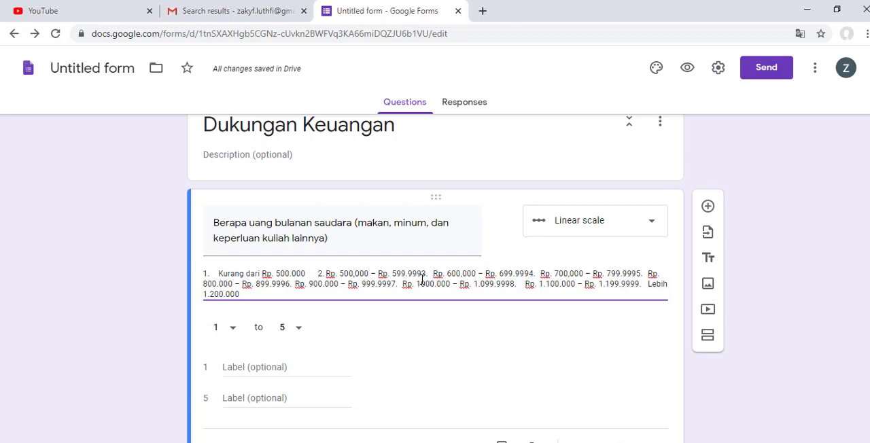
drag(248, 294, 196, 276)
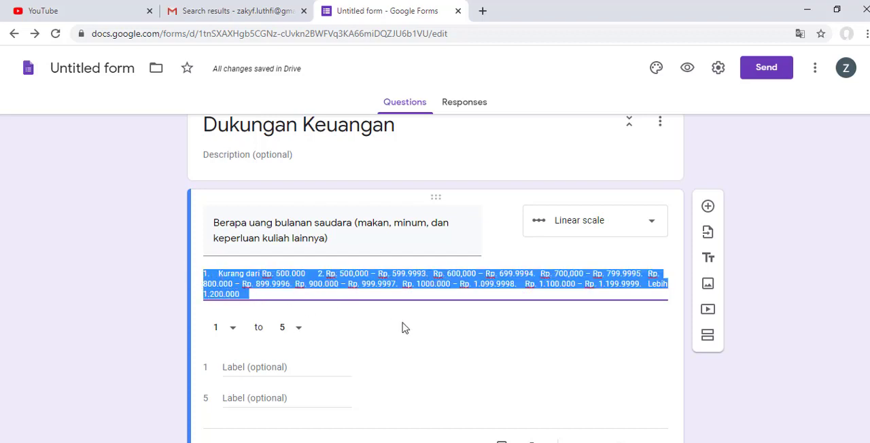
click(422, 332)
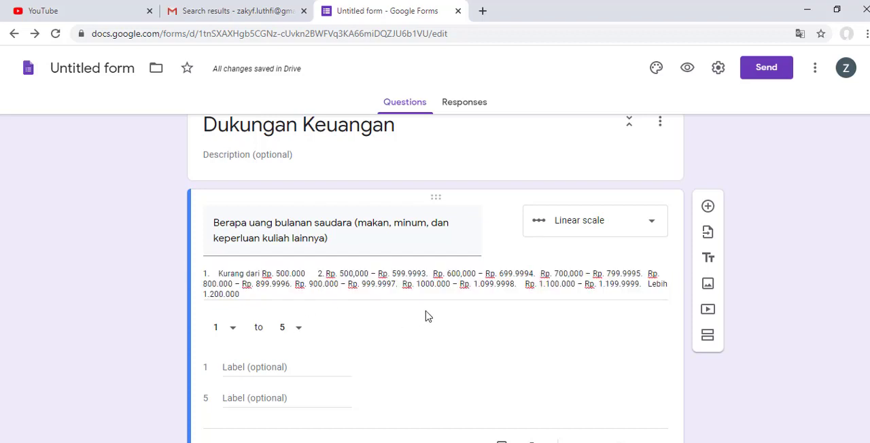
triple_click(424, 272)
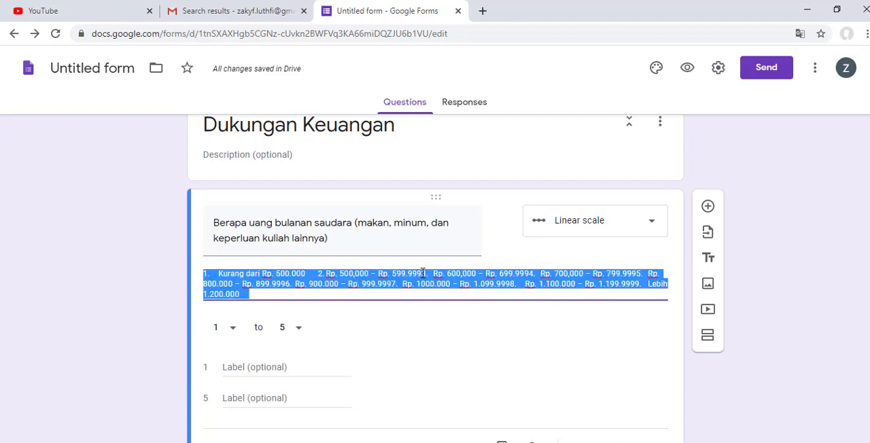
key(BackSpace)
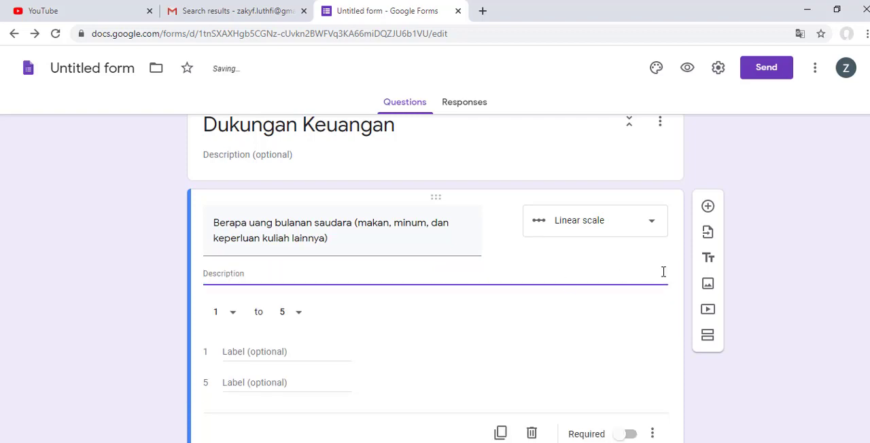
Step: Switch to the Word document and capture question 7's numbered allowance ranges with Snipping Tool
key(alt+Tab)
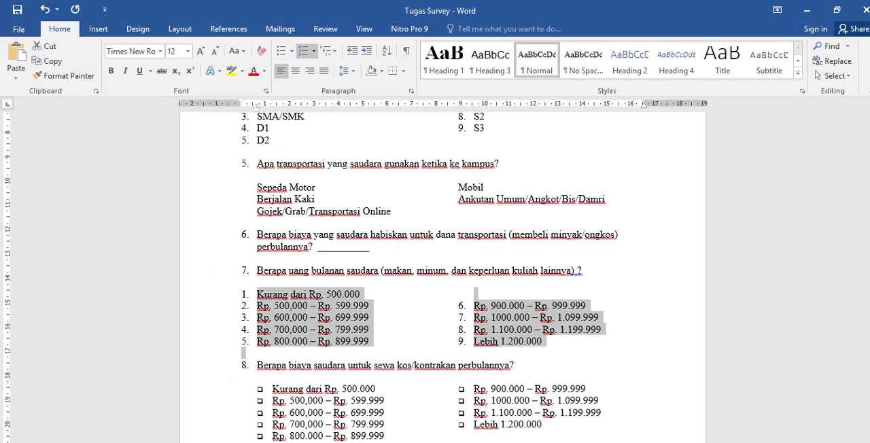
click(540, 354)
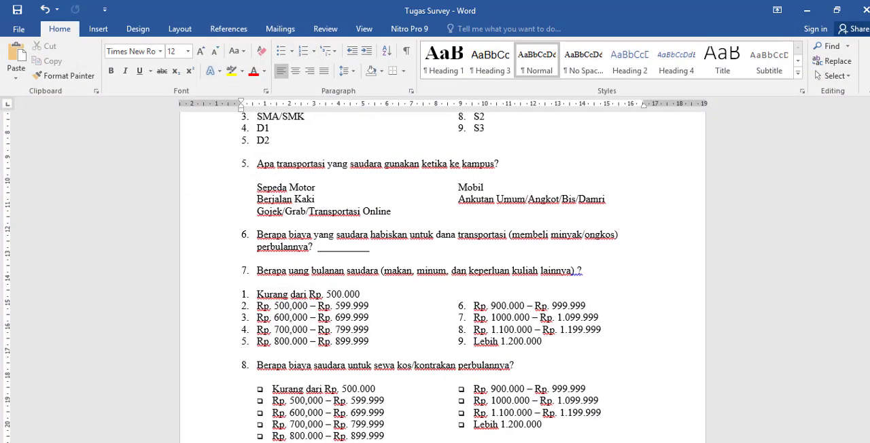
key(super)
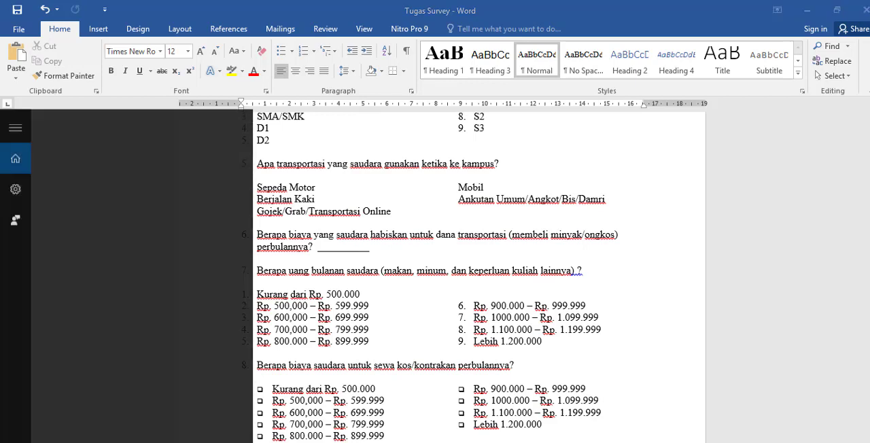
text(snip)
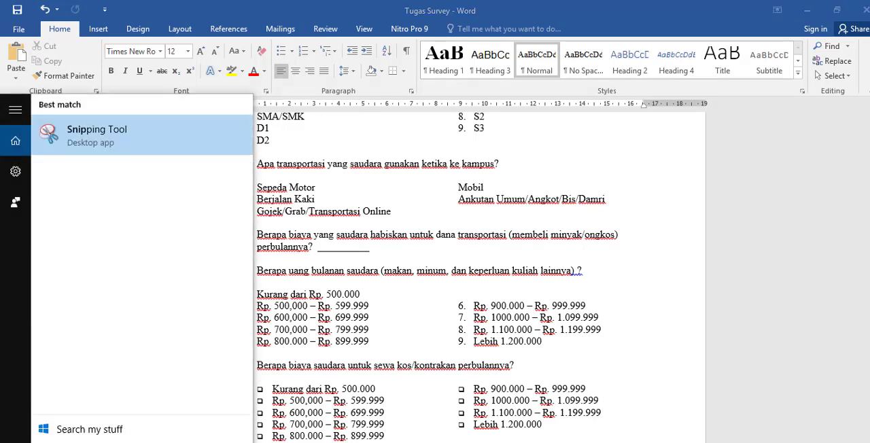
click(140, 136)
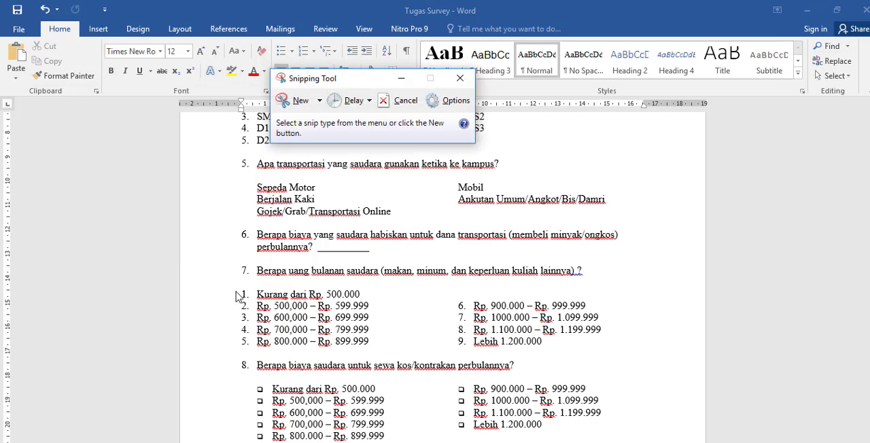
click(282, 101)
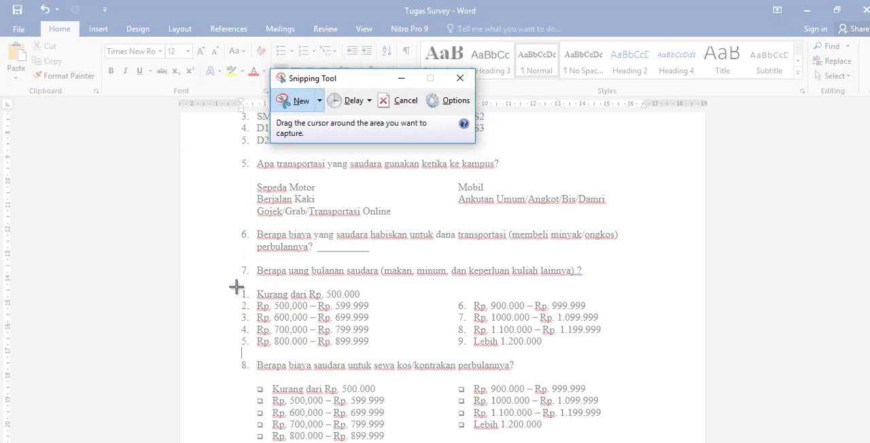
drag(236, 288, 619, 357)
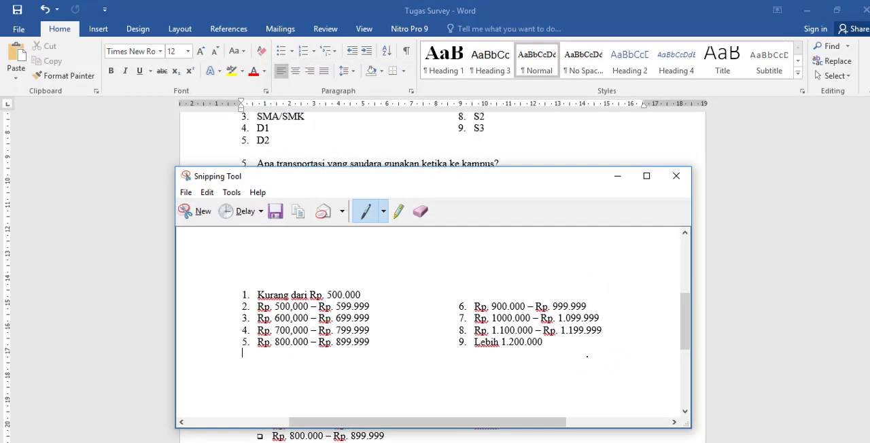
Step: Save the snip to DATA (D:) as a JPEG named survey11, then close Snipping Tool and return to the form
click(186, 192)
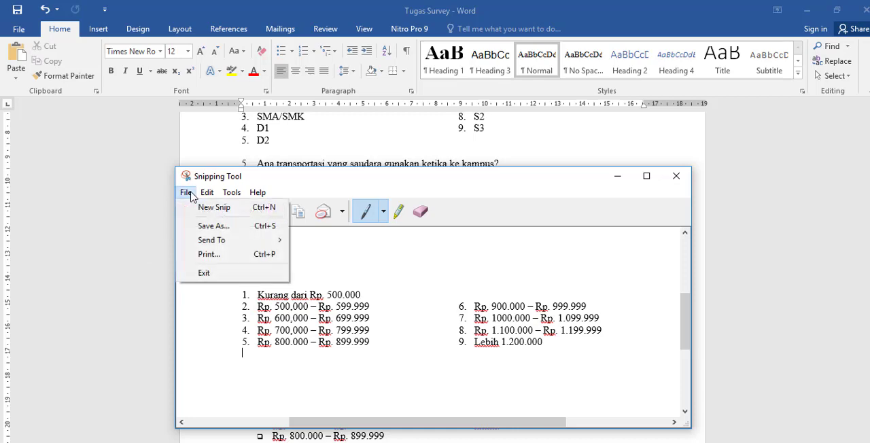
click(201, 225)
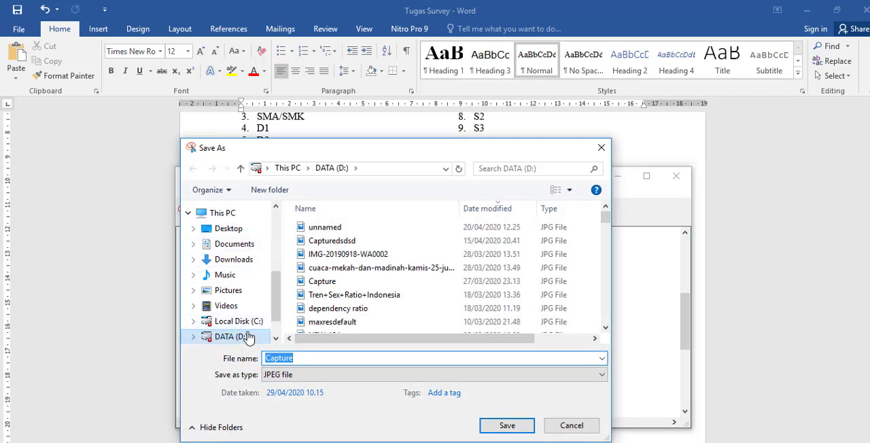
click(247, 335)
double_click(282, 358)
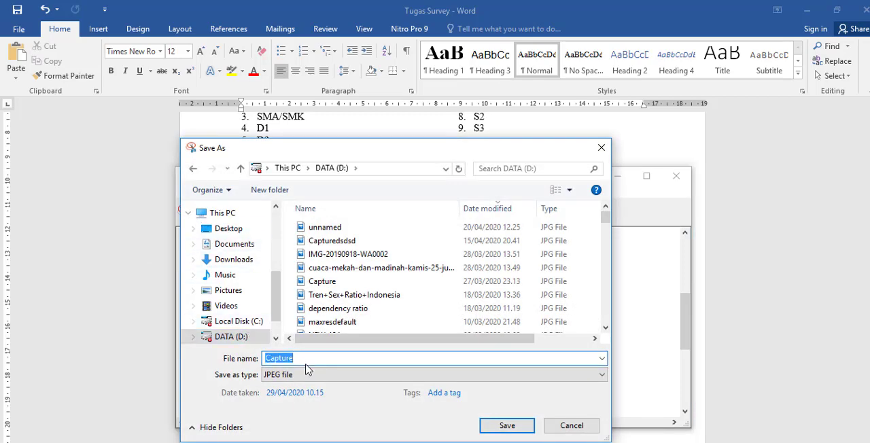
text(survey)
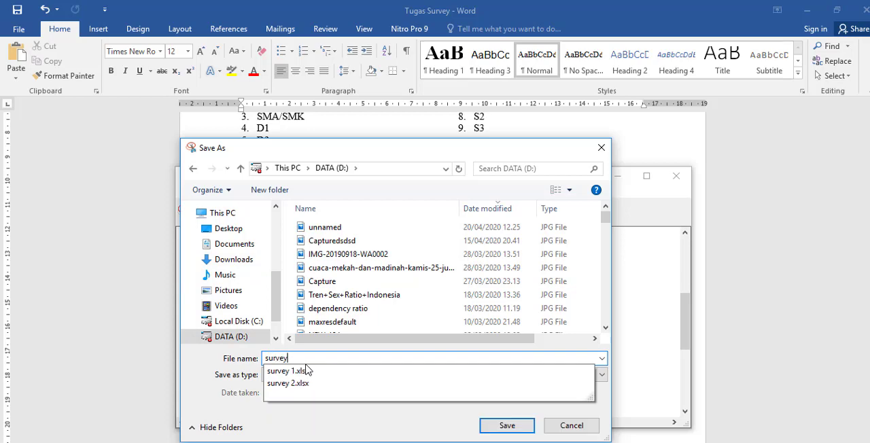
text( 1)
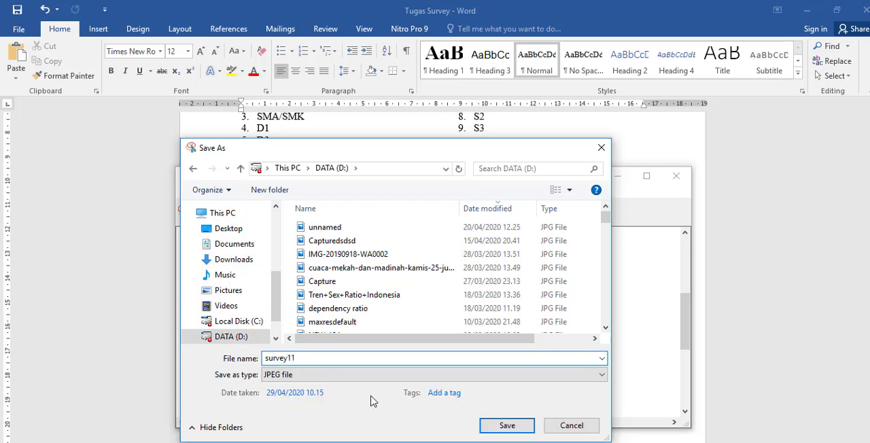
click(507, 424)
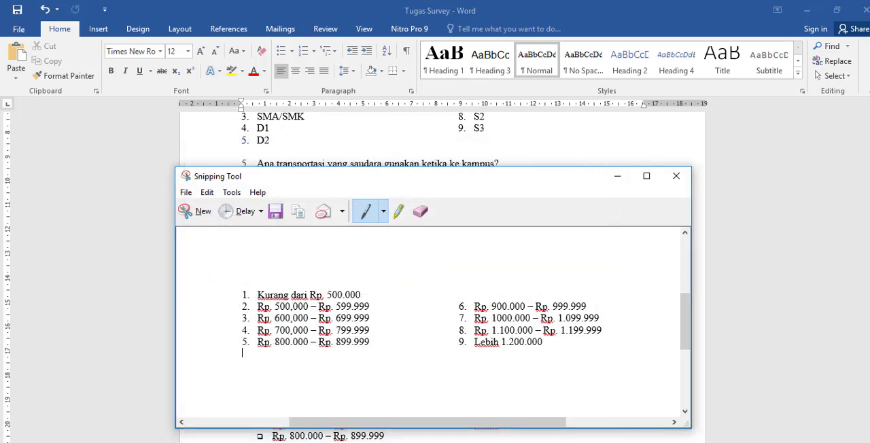
key(alt+F4)
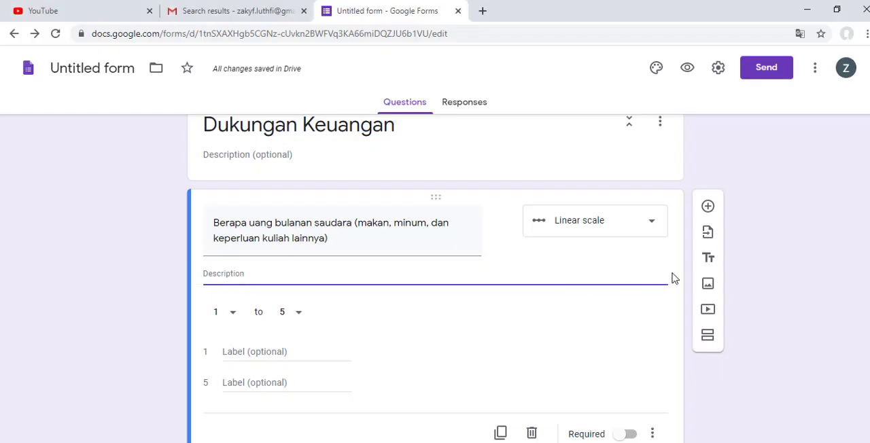
Step: Insert the survey11 image from DATA (D:) below the monthly allowance question
click(707, 282)
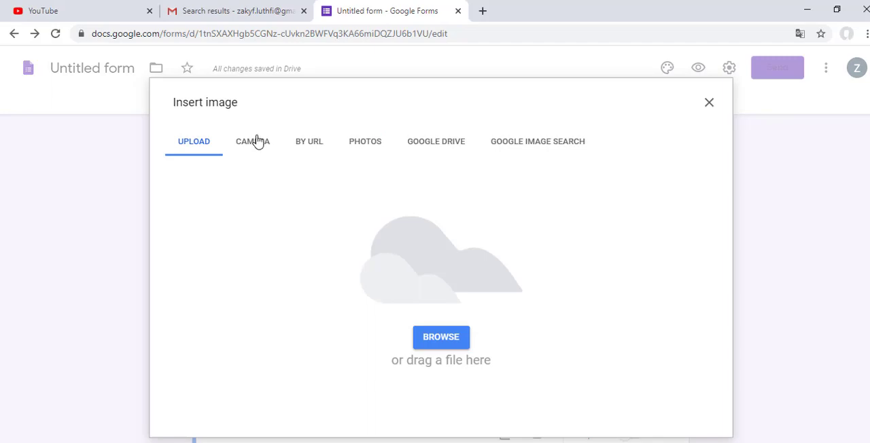
click(454, 345)
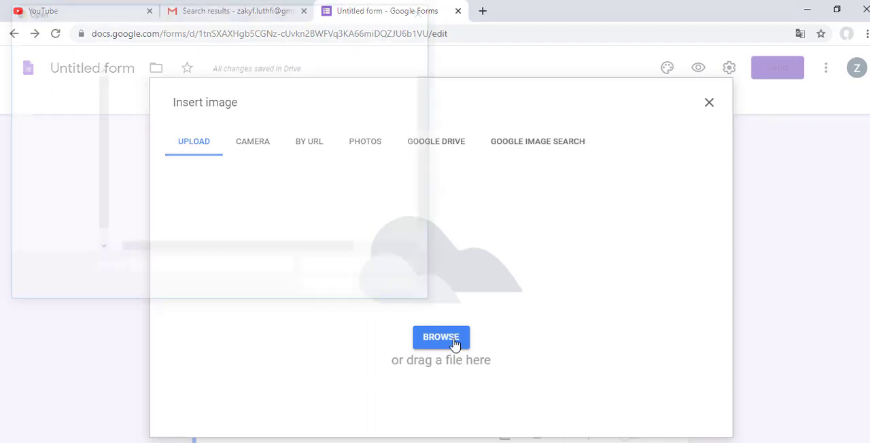
click(48, 235)
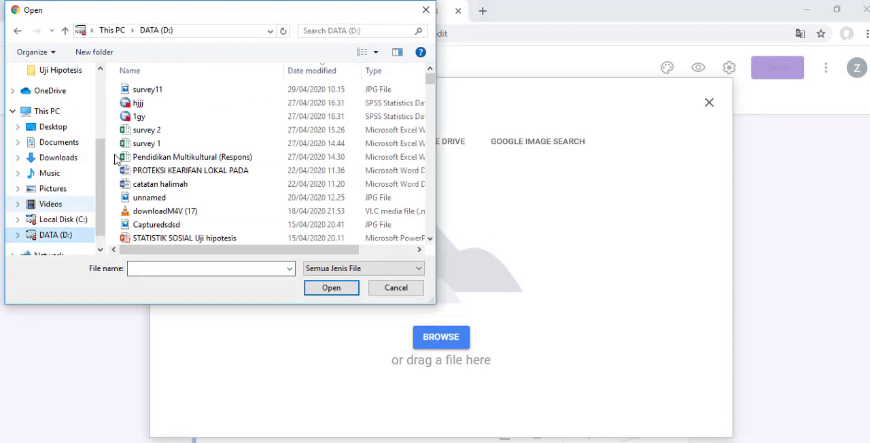
double_click(162, 89)
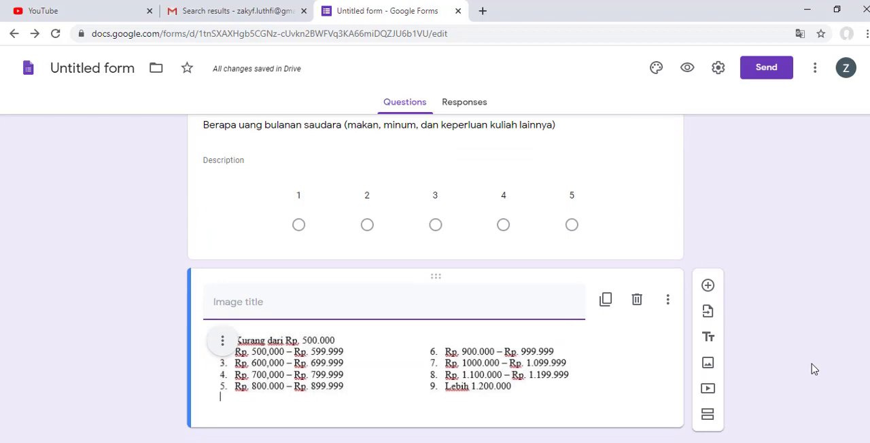
Step: Title the inserted image of allowance ranges "Survey"
text(Survey)
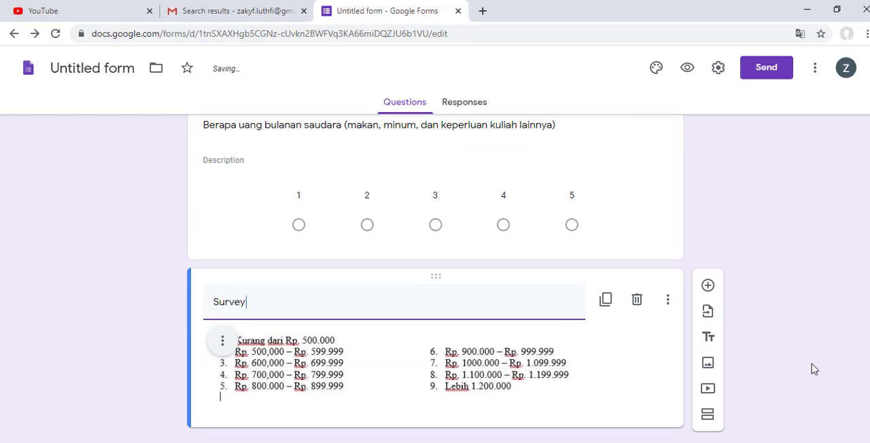
click(814, 369)
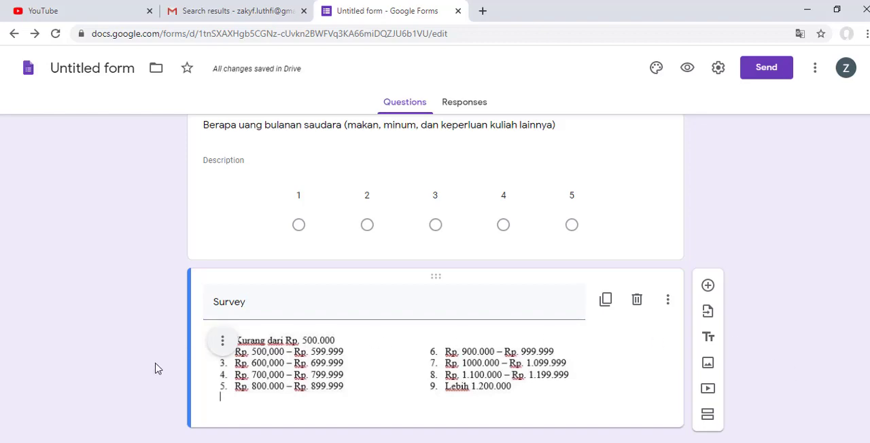
scroll(565, 386, up, 3)
scroll(568, 392, down, 3)
scroll(568, 393, up, 3)
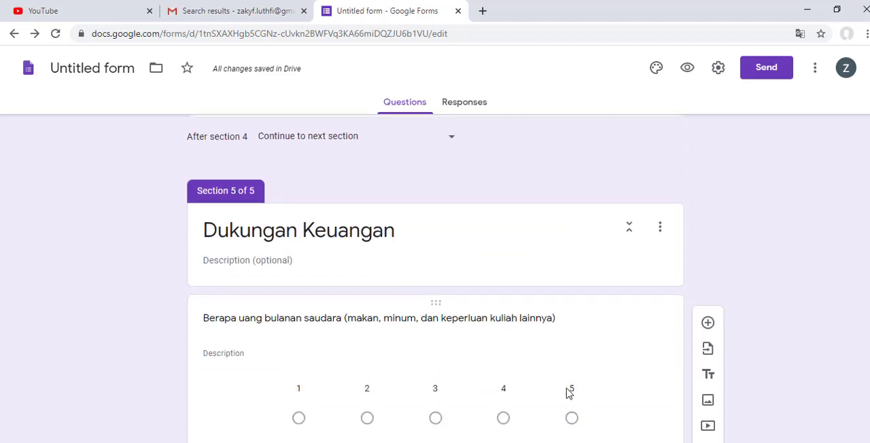
scroll(570, 391, down, 3)
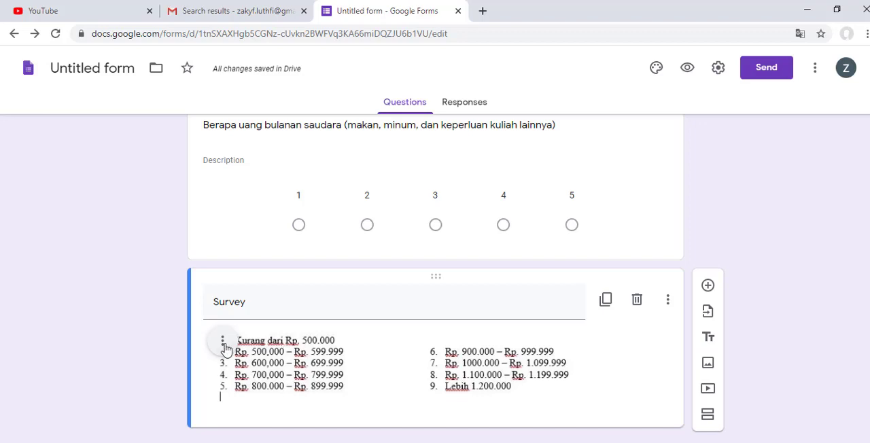
Step: Delete the separate image item titled "Survey" below the monthly allowance question
click(637, 300)
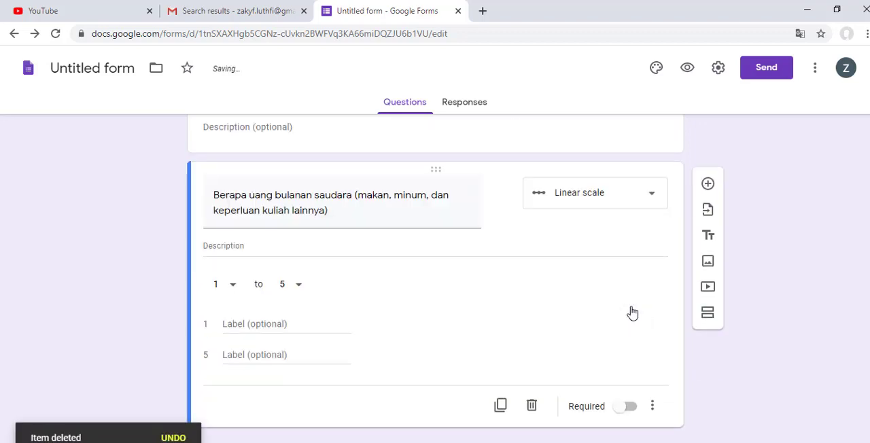
scroll(632, 311, up, 3)
scroll(632, 312, down, 1)
scroll(632, 312, down, 2)
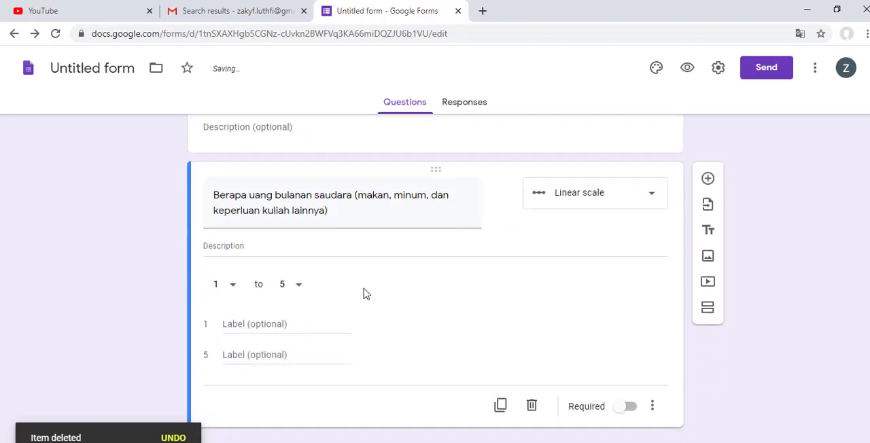
Step: Insert the survey11 image from DATA (D:) inside the monthly allowance question itself
click(591, 246)
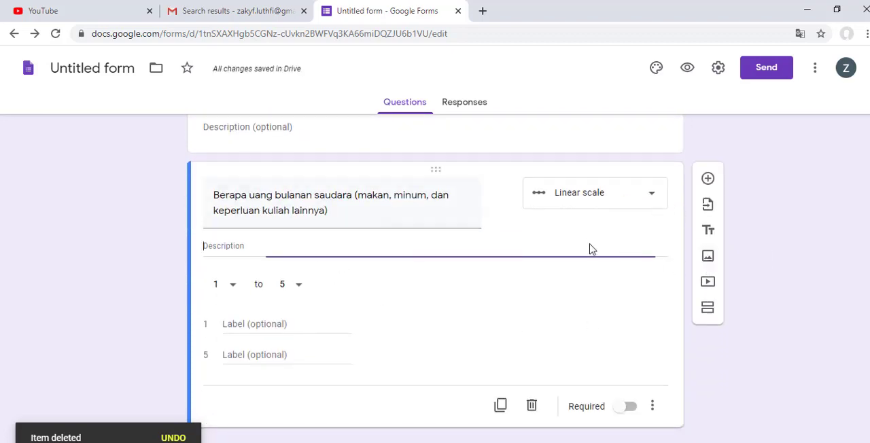
click(504, 196)
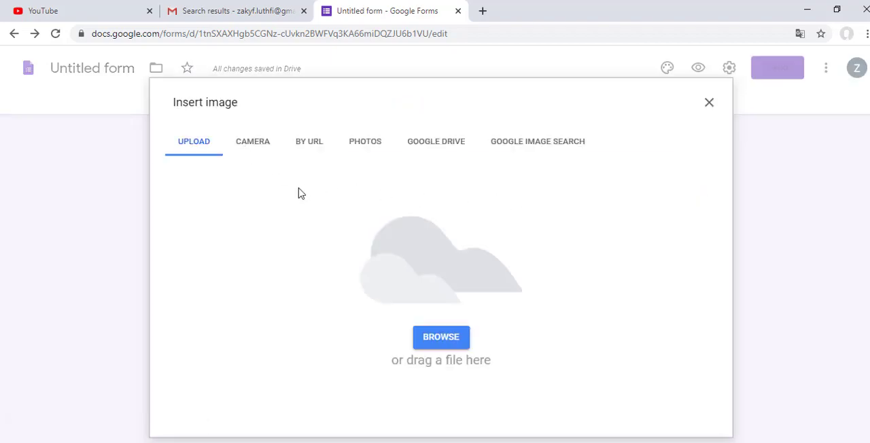
click(449, 339)
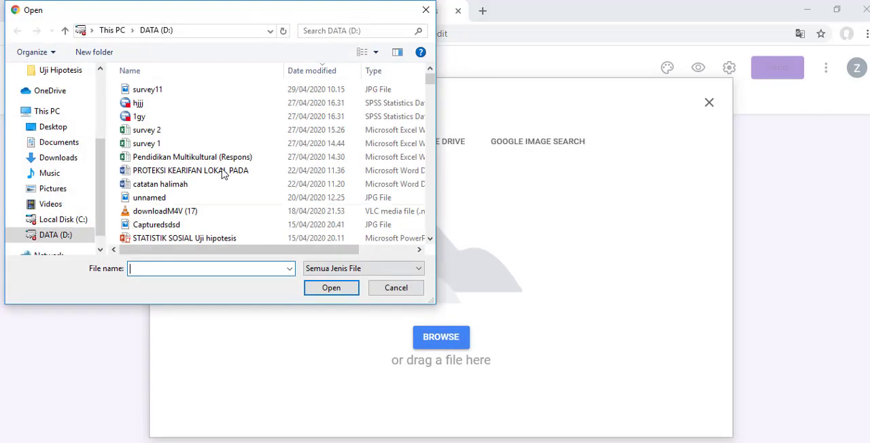
double_click(163, 91)
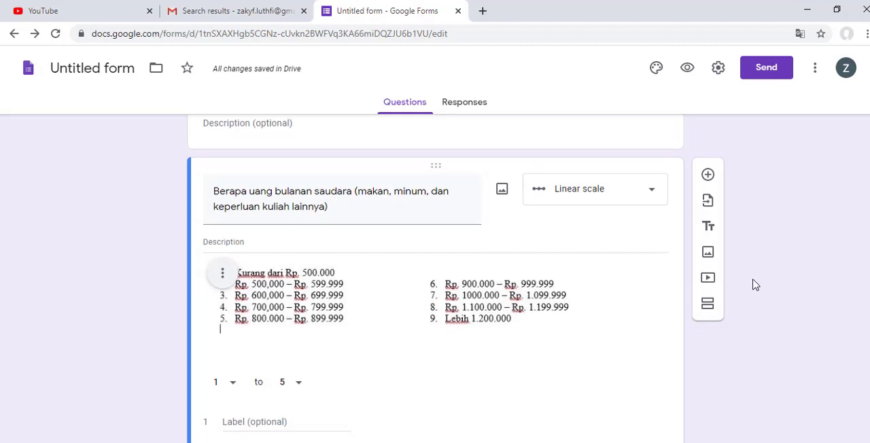
scroll(754, 283, down, 2)
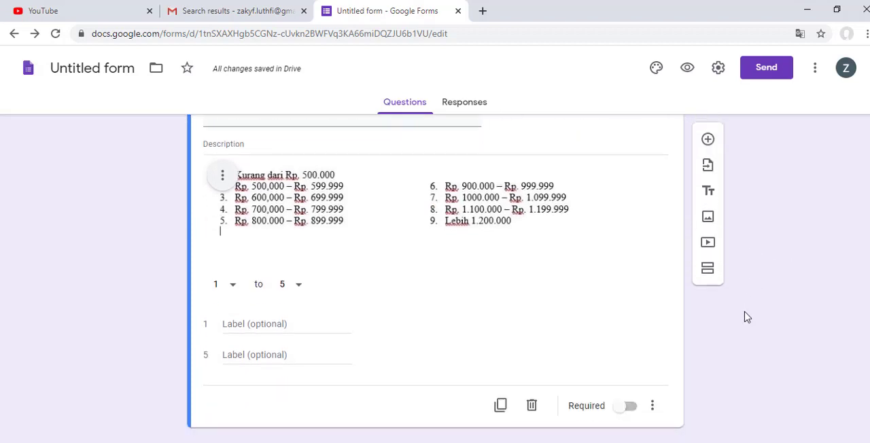
click(304, 322)
text(sang)
key(BackSpace)
key(BackSpace)
key(BackSpace)
key(BackSpace)
text(k)
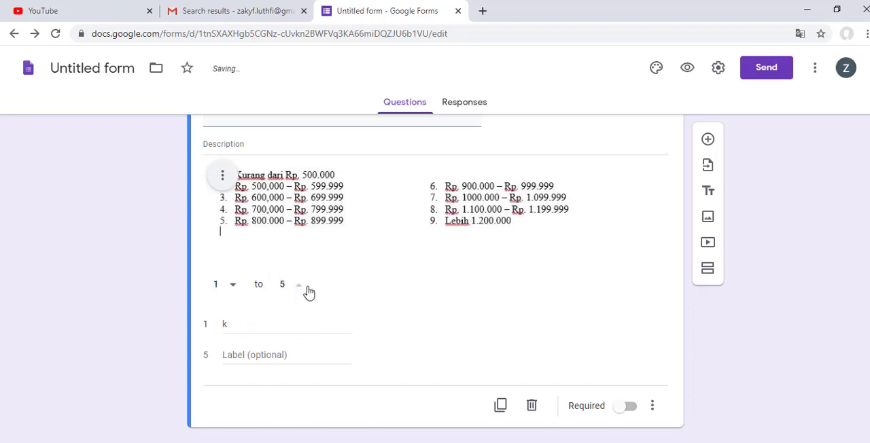
Step: Set the allowance question's linear scale to run from 1 to 9 and label value 1 "Kurang dari Rp. 500.000"
click(304, 288)
click(282, 401)
double_click(222, 325)
text(Kurang dari)
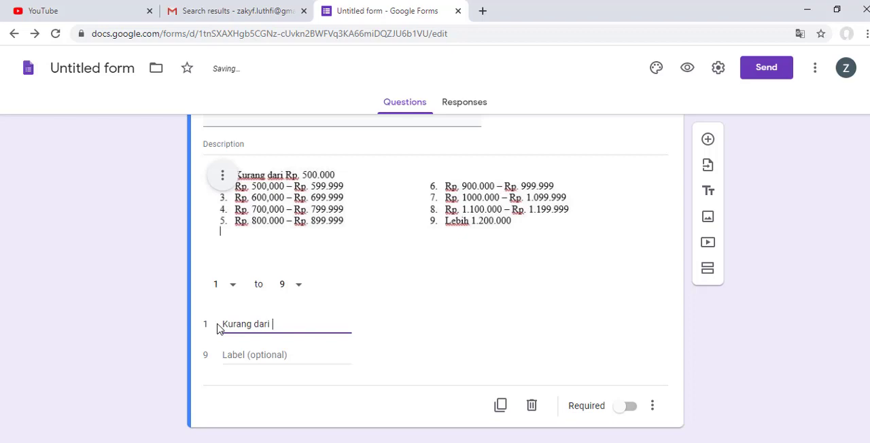
text(Rp. 500.000)
Step: Label scale value 9 "Lebih dari Rp. 1200.000" and make the allowance question required
click(235, 357)
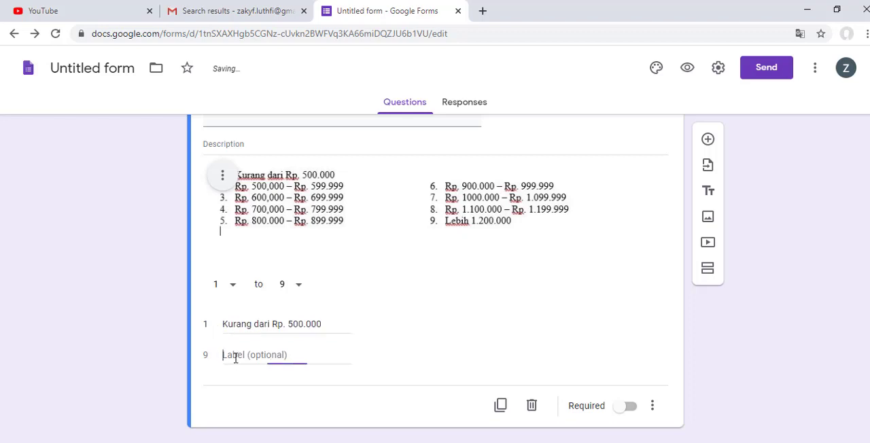
text(ebih)
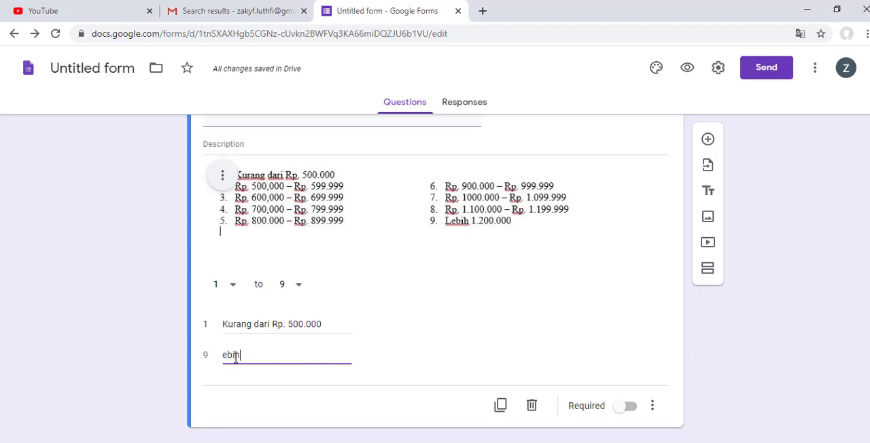
text( d)
key(BackSpace)
key(BackSpace)
key(BackSpace)
key(BackSpace)
key(BackSpace)
key(BackSpace)
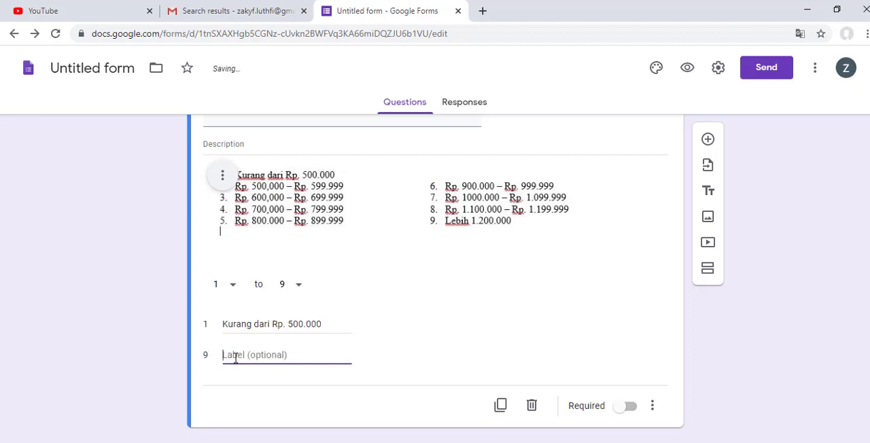
text(Lebih dari Rp. 500.000)
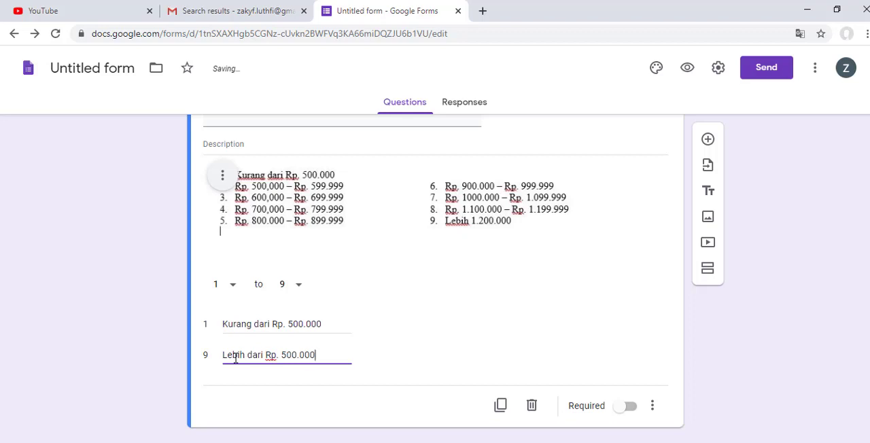
click(286, 356)
key(BackSpace)
text(1.2)
click(631, 408)
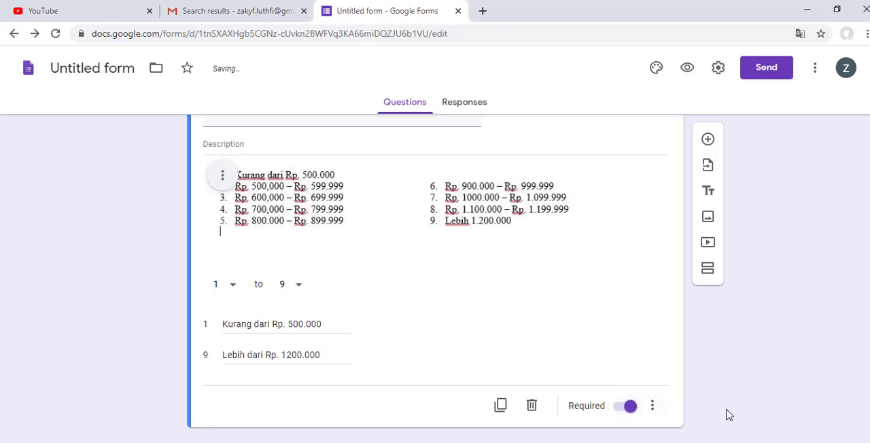
Step: Centre-align the image of allowance ranges within the monthly allowance question
scroll(726, 414, up, 5)
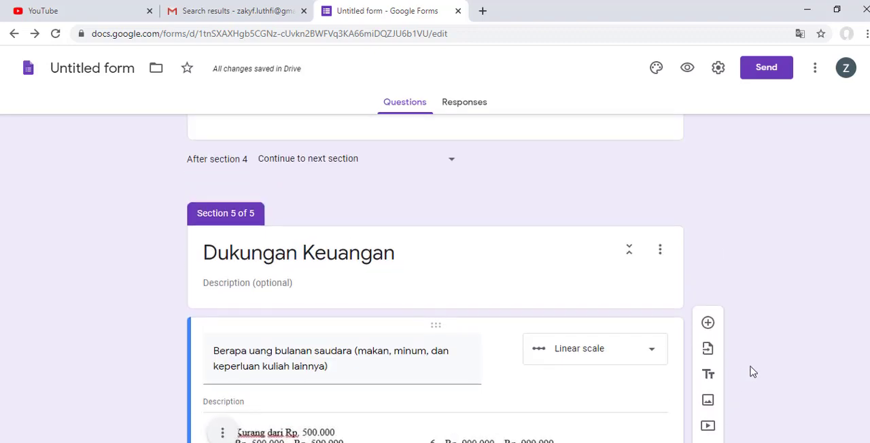
scroll(751, 372, down, 5)
scroll(752, 369, up, 2)
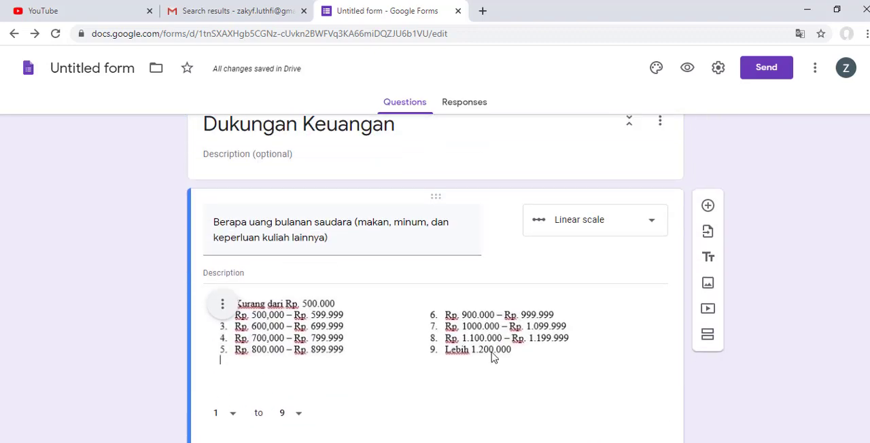
click(223, 313)
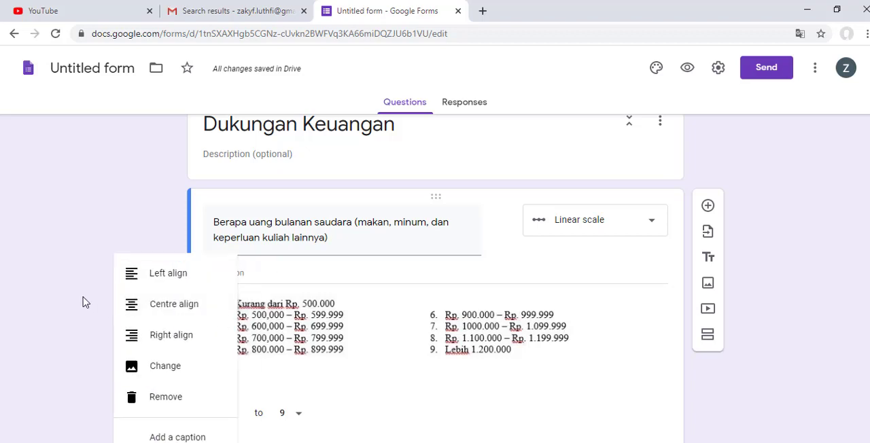
click(176, 318)
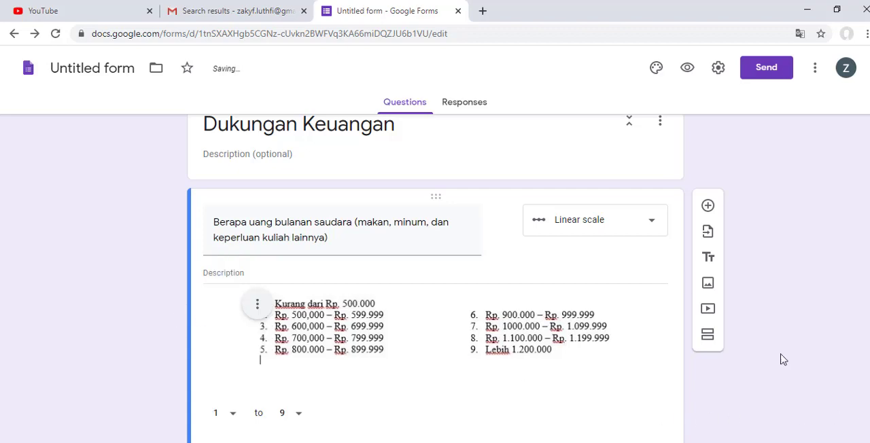
Step: Add a new question below the monthly allowance question in the Dukungan Keuangan section
scroll(696, 288, down, 2)
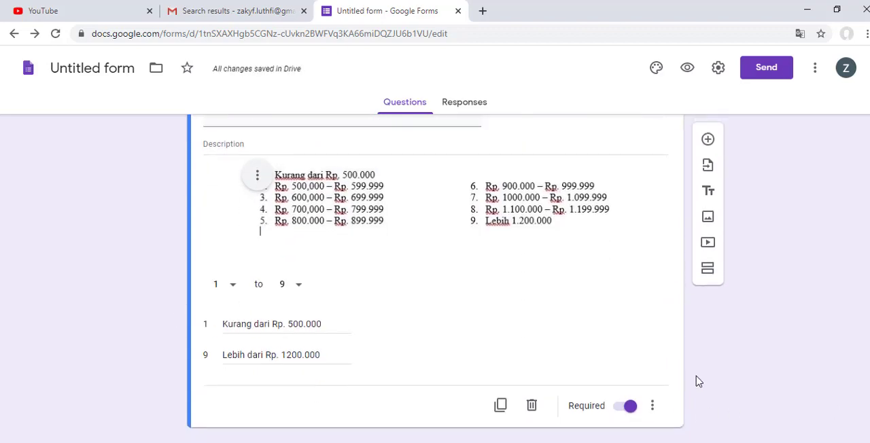
scroll(696, 378, up, 4)
scroll(696, 379, down, 4)
click(708, 140)
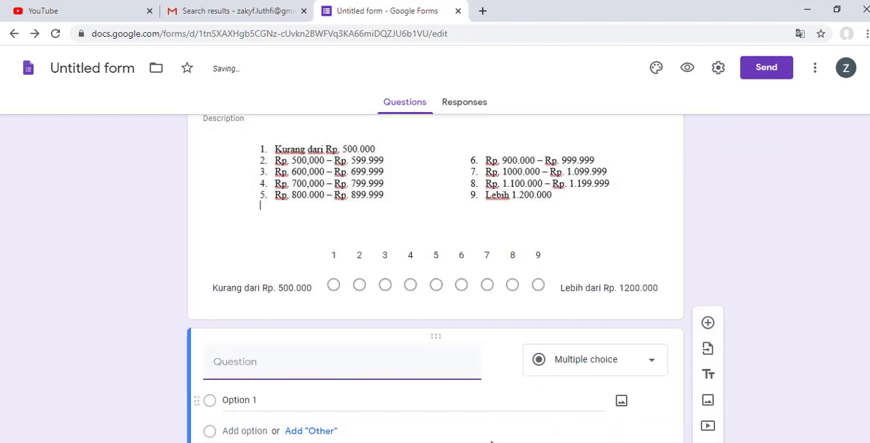
Step: Switch to the Tugas Survey Word document and copy question 8's text, "Berapa biaya saudara untuk sewa kos/kontrakan perbulannya?"
key(alt+Tab)
key(alt+Tab)
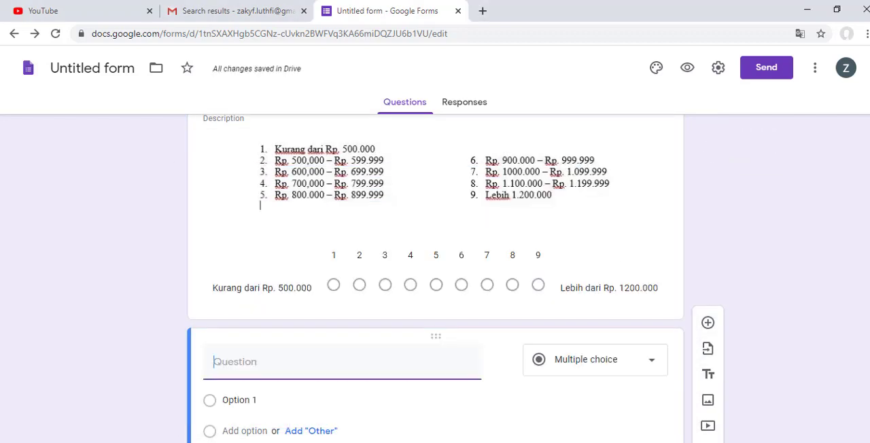
key(alt+Tab)
scroll(331, 284, up, 2)
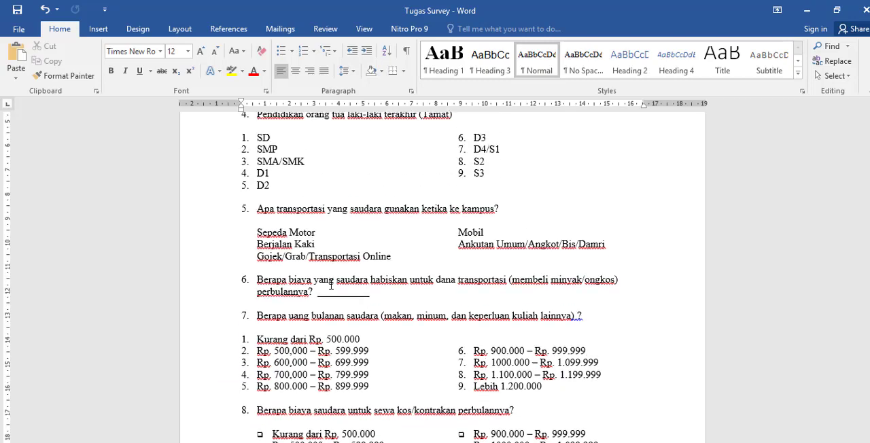
scroll(331, 286, down, 7)
scroll(331, 289, down, 5)
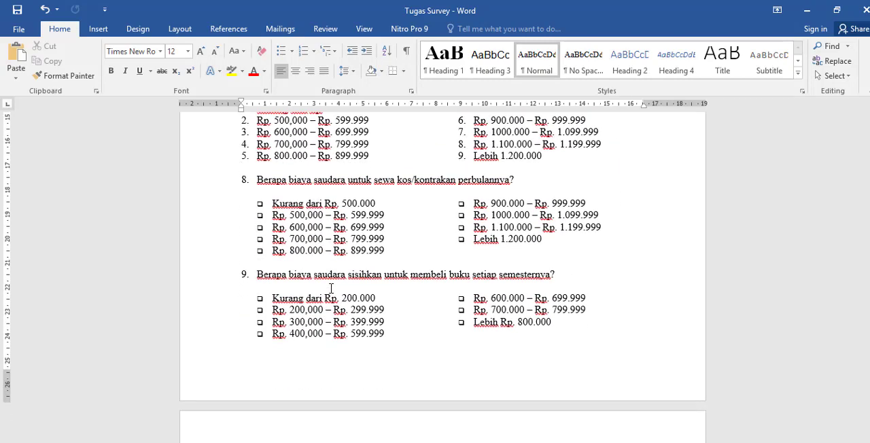
scroll(331, 288, up, 13)
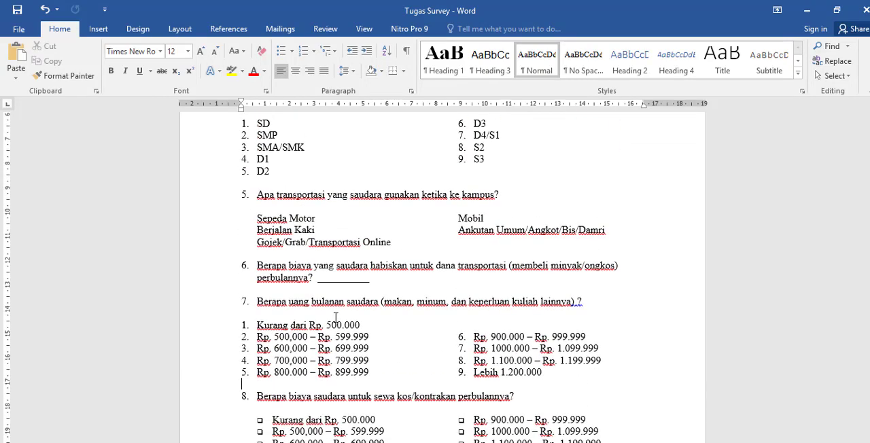
scroll(335, 317, down, 1)
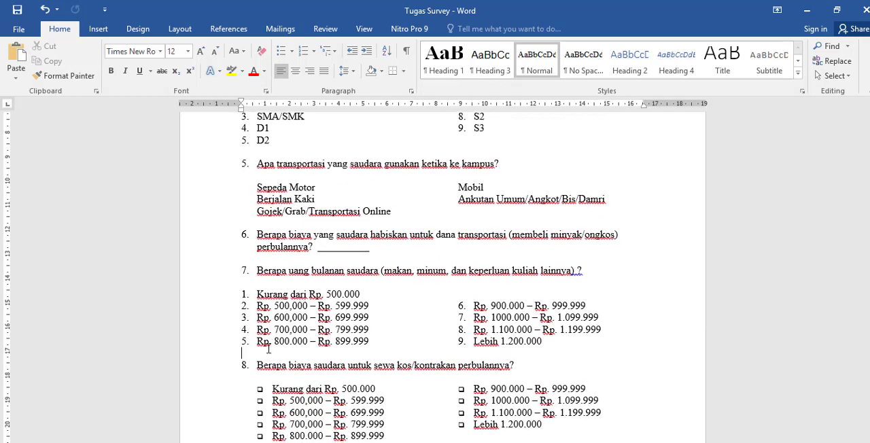
drag(260, 367, 520, 365)
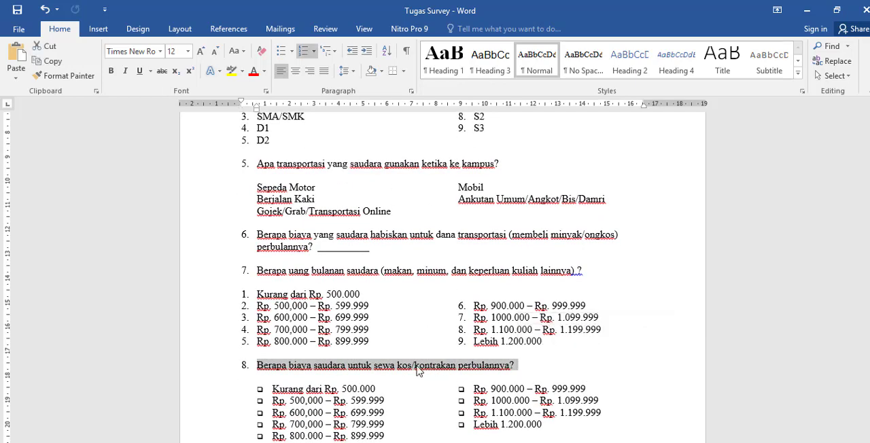
click(426, 406)
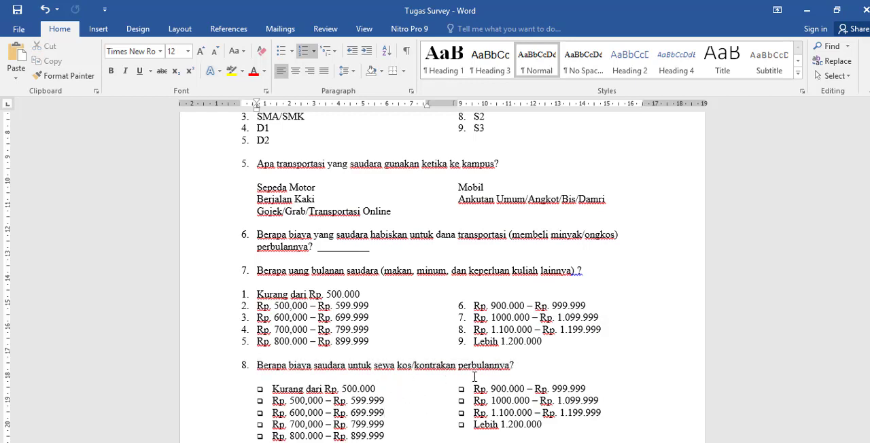
drag(518, 365, 344, 378)
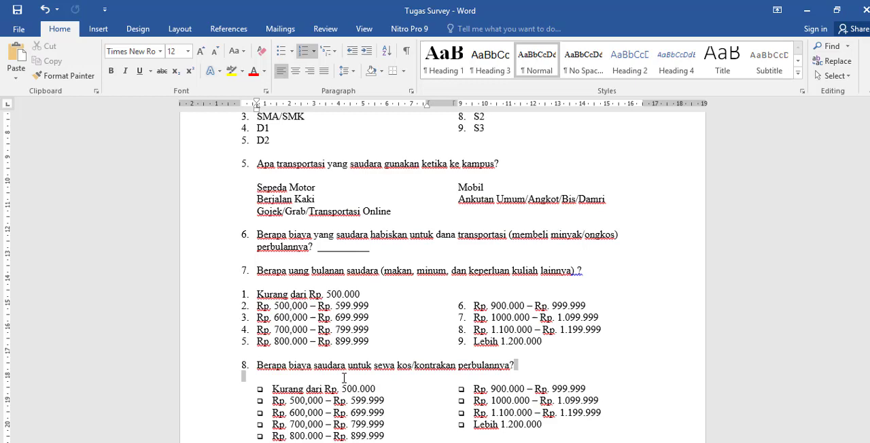
drag(246, 372, 258, 366)
right_click(263, 367)
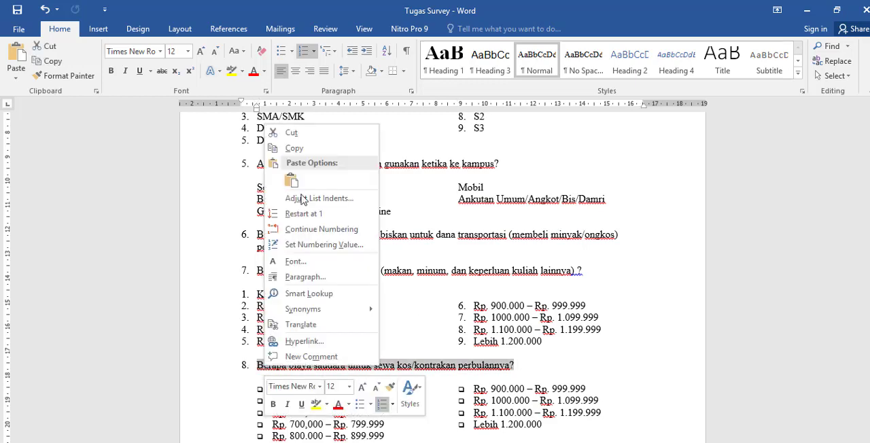
click(294, 148)
Step: Return to the form, paste the copied text as the new question's title and remove its leading number "8."
click(807, 10)
click(282, 361)
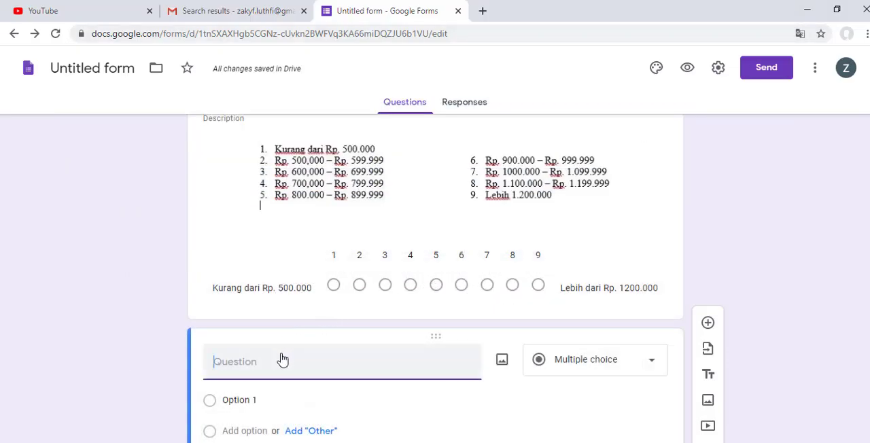
key(ctrl+v)
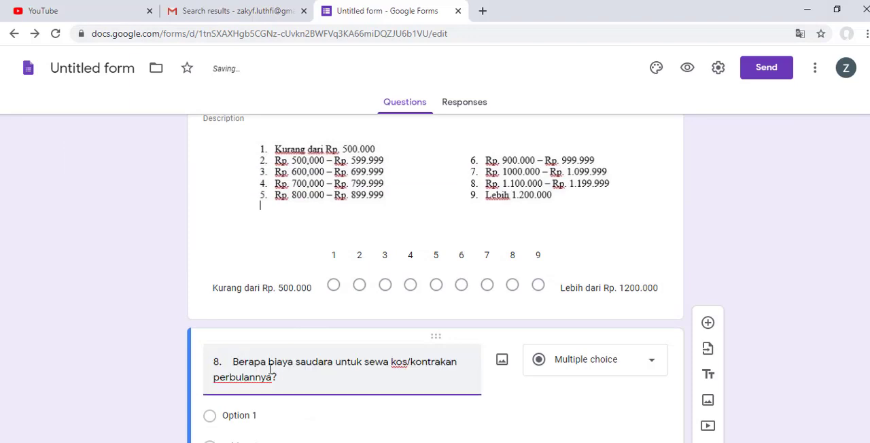
drag(232, 365, 211, 363)
key(BackSpace)
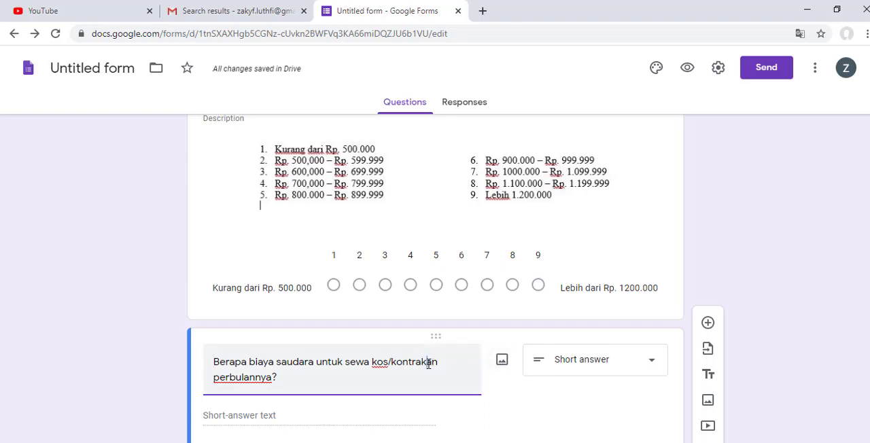
Step: Insert the survey11 image from DATA (D:) into the monthly boarding-house rent question
click(502, 361)
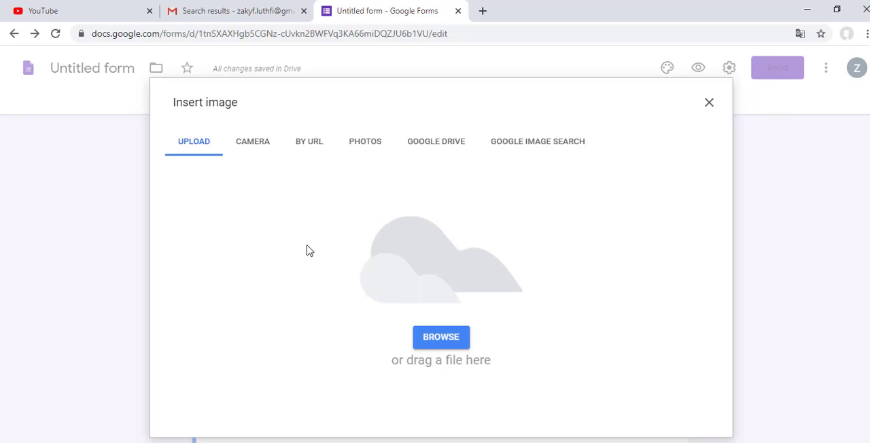
click(454, 346)
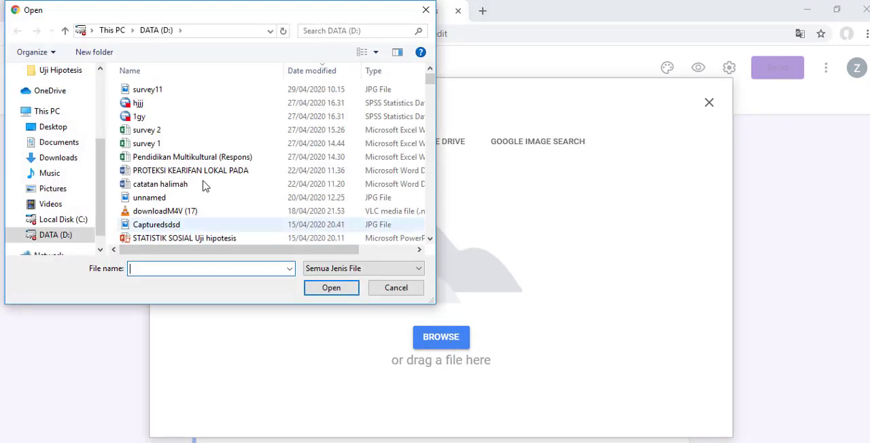
double_click(170, 89)
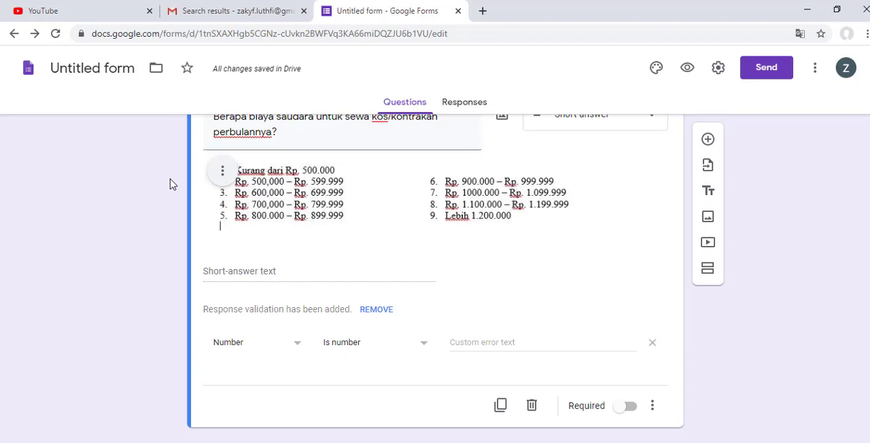
Step: Change the monthly boarding-house rent question to a linear scale running from 1 to 9
scroll(408, 259, up, 3)
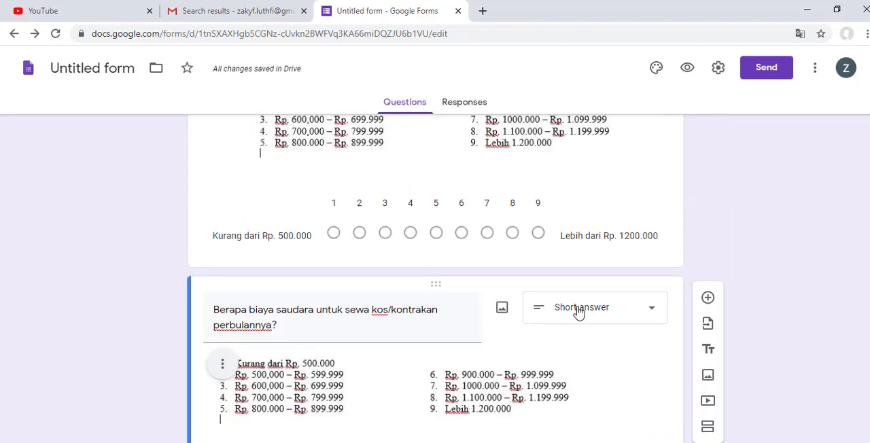
click(617, 321)
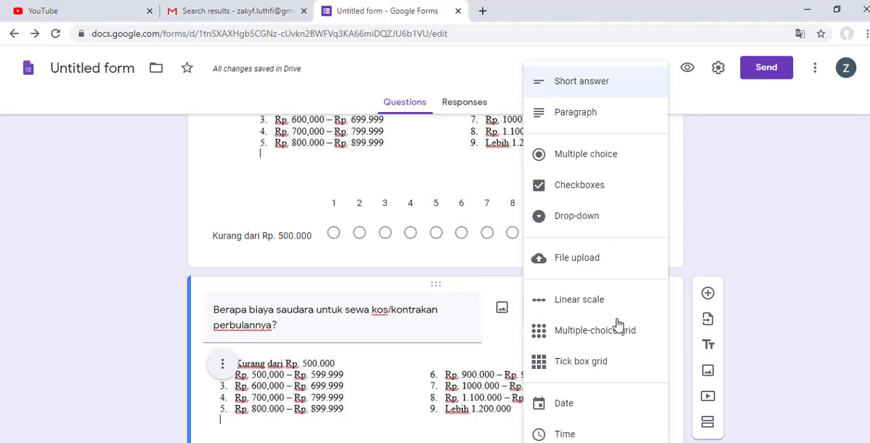
click(611, 302)
scroll(334, 358, down, 3)
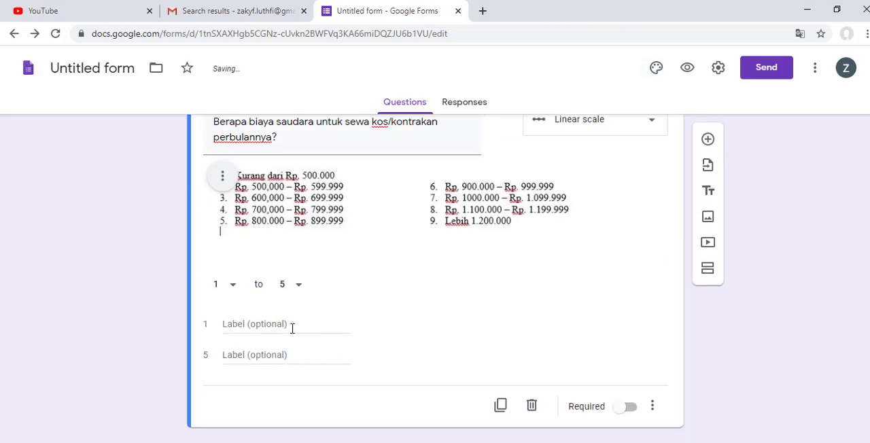
click(287, 288)
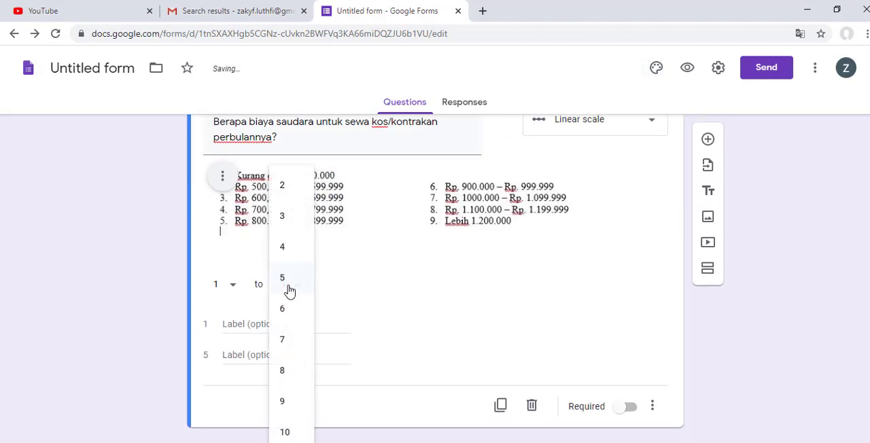
click(283, 401)
Step: Copy the label "Kurang dari Rp. 500.000" from the monthly allowance question into the rent question's label for scale value 1
scroll(303, 270, up, 5)
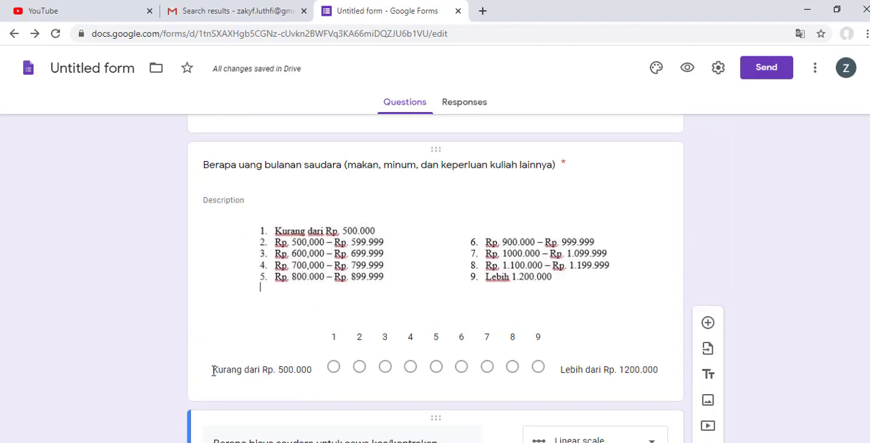
drag(214, 371, 316, 374)
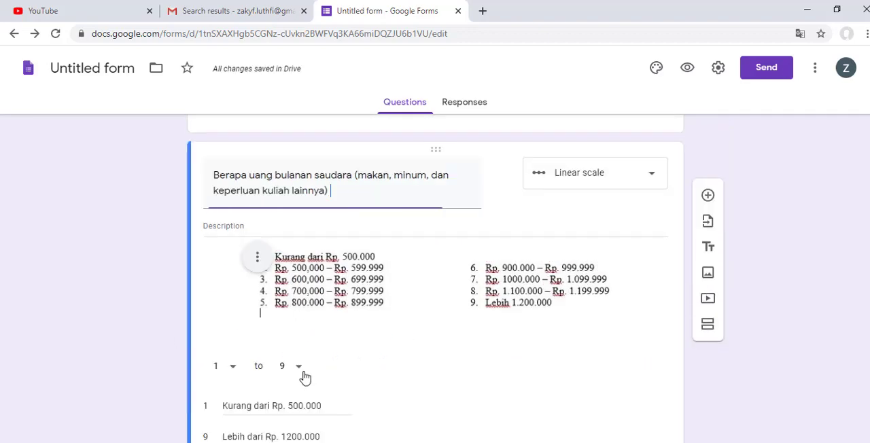
scroll(282, 238, up, 2)
scroll(289, 248, down, 4)
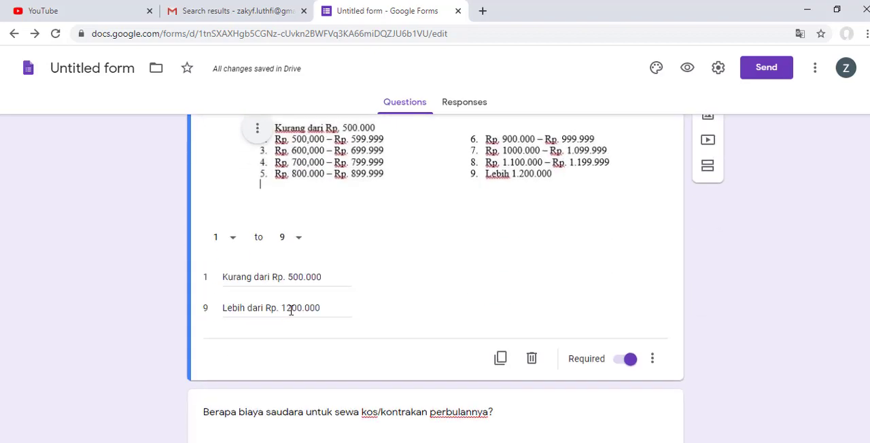
click(248, 278)
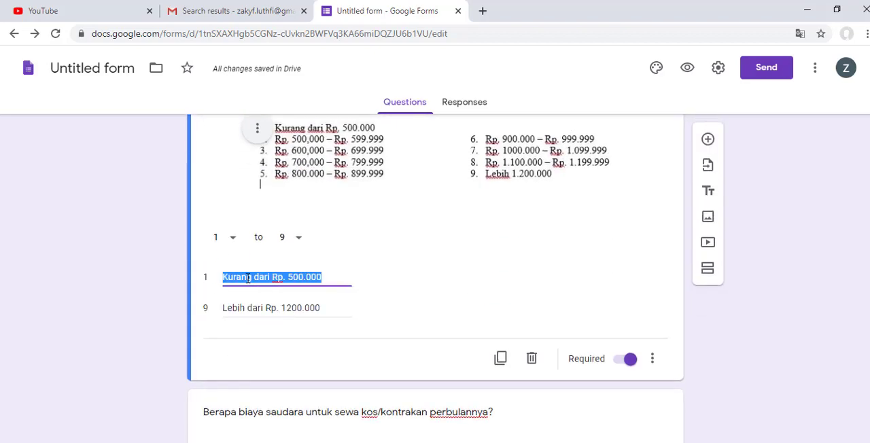
right_click(248, 278)
click(286, 308)
scroll(271, 340, down, 3)
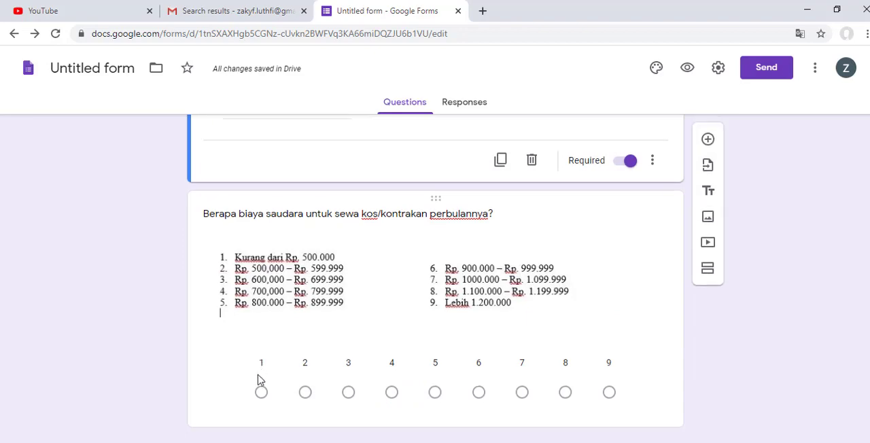
click(660, 311)
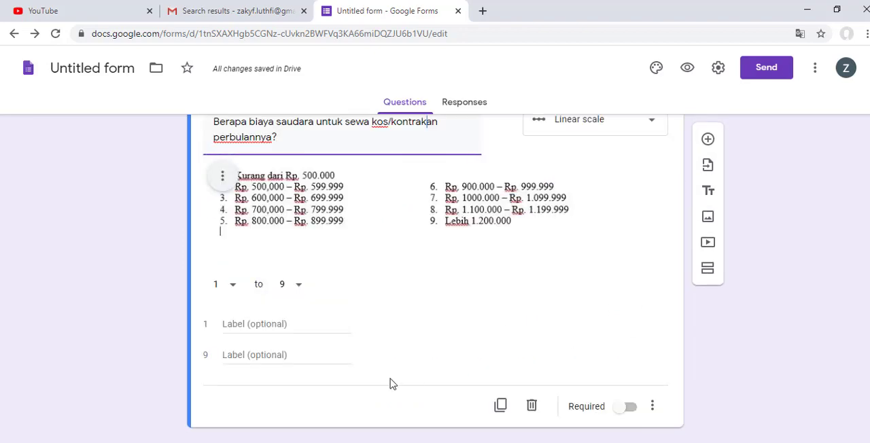
click(272, 330)
key(ctrl+v)
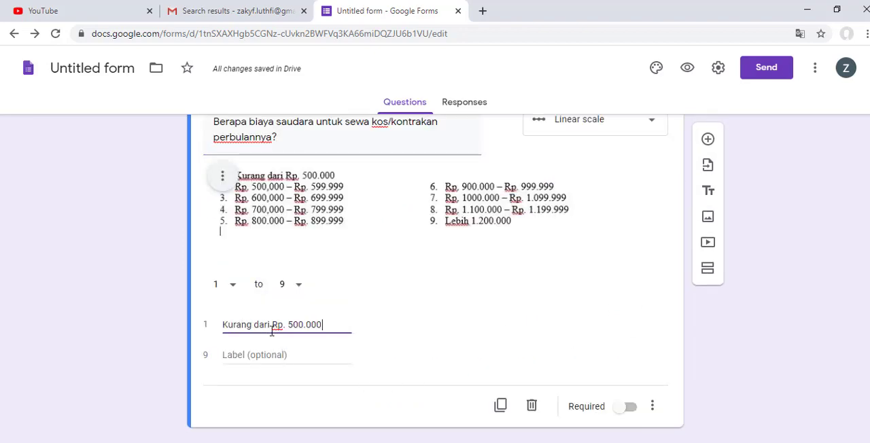
Step: Copy the allowance question's label for value 9 into the rent question's label 9 and correct it to "Lebih dari Rp. 1.200.000"
scroll(299, 331, up, 5)
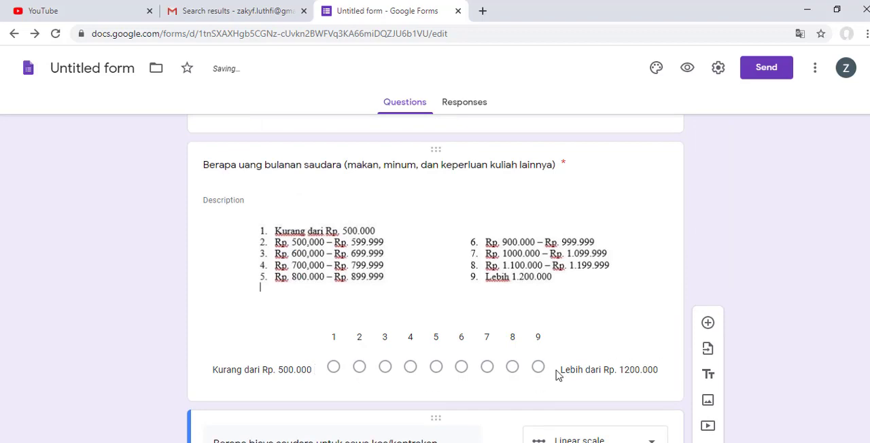
drag(560, 371, 658, 369)
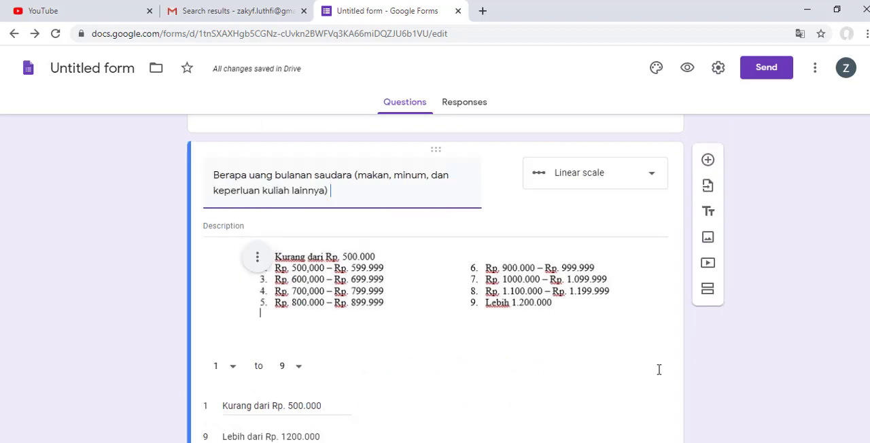
triple_click(272, 437)
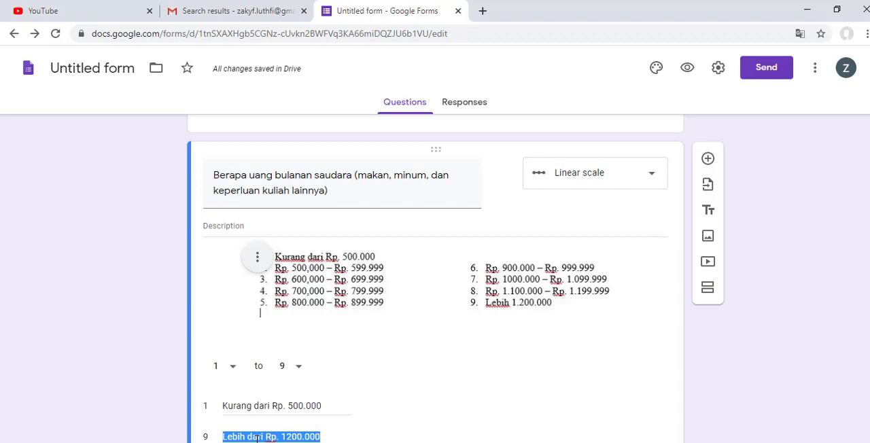
scroll(259, 435, down, 5)
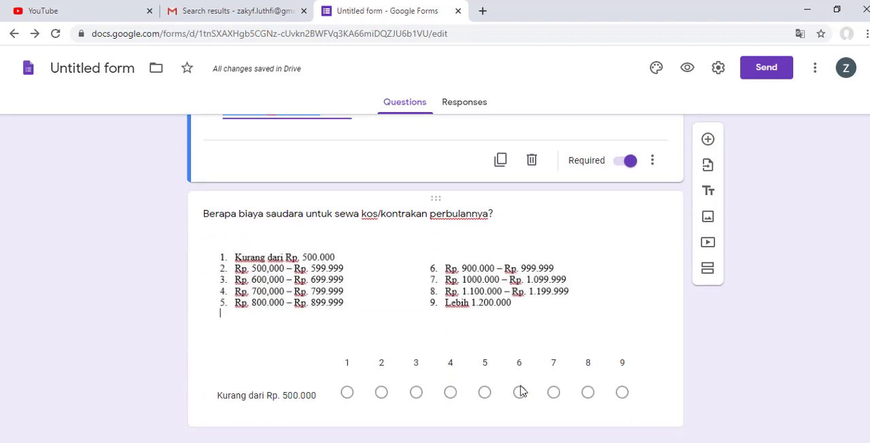
click(520, 391)
click(286, 358)
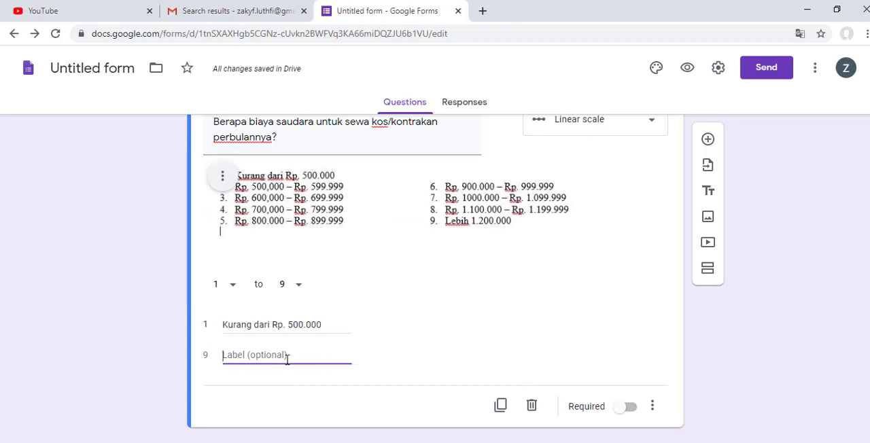
key(ctrl+v)
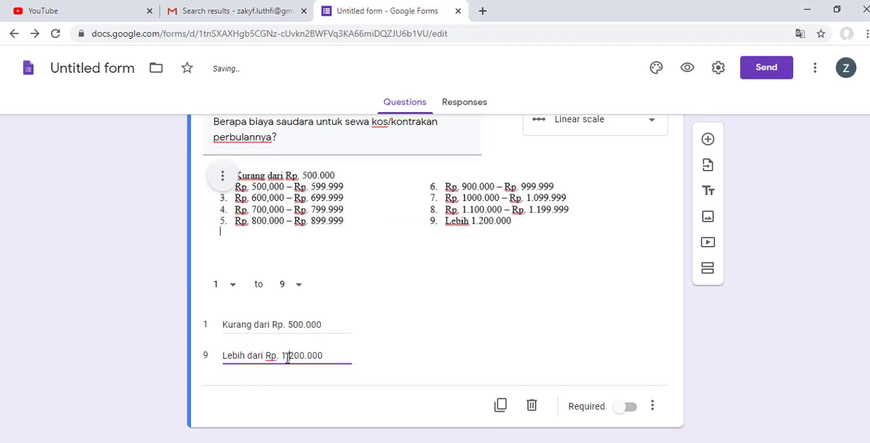
Step: Correct the monthly allowance question's label for scale value 9 to "Lebih dari Rp. 1.200.000"
scroll(686, 388, up, 6)
scroll(365, 351, down, 3)
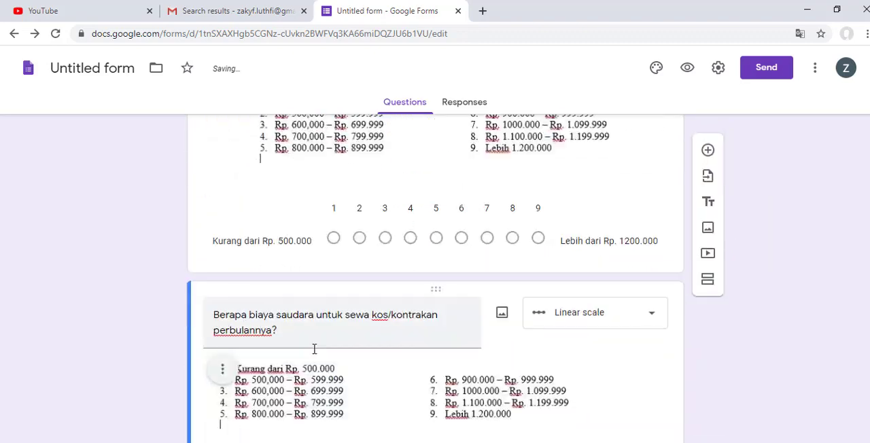
scroll(620, 237, down, 4)
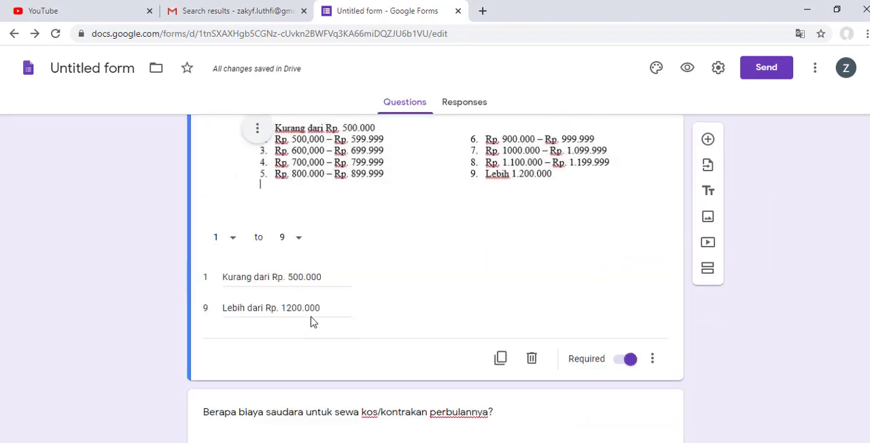
triple_click(286, 308)
click(286, 308)
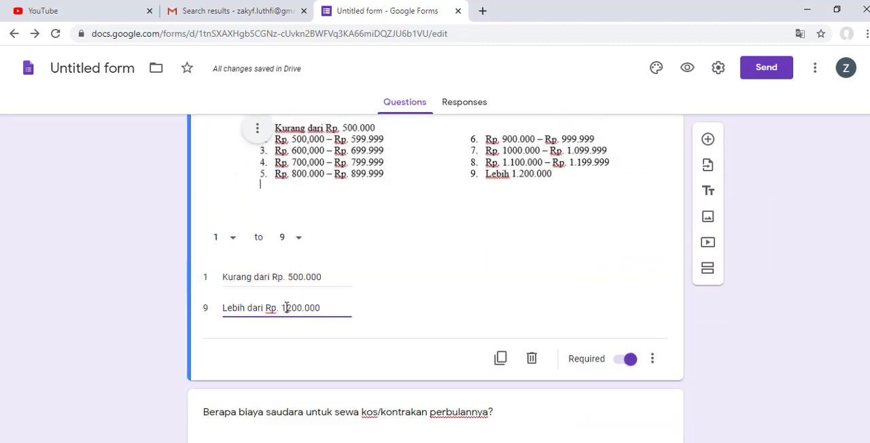
text(.)
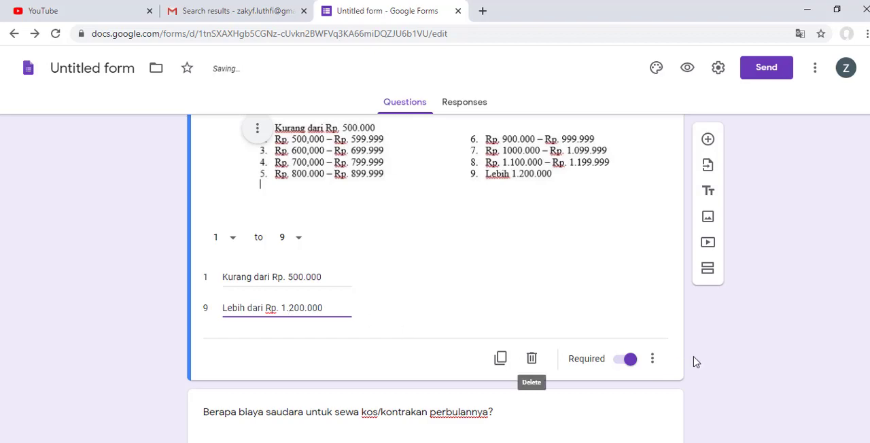
Step: Review the form's questions in the Pendidikan Orang Tua, Transportasi dan Fasilitas and Dukungan Keuangan sections
scroll(685, 368, down, 5)
scroll(685, 368, down, 15)
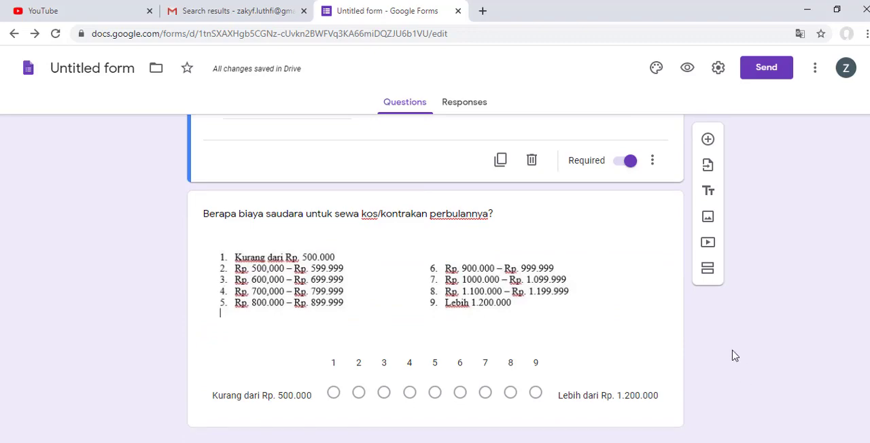
scroll(734, 351, up, 15)
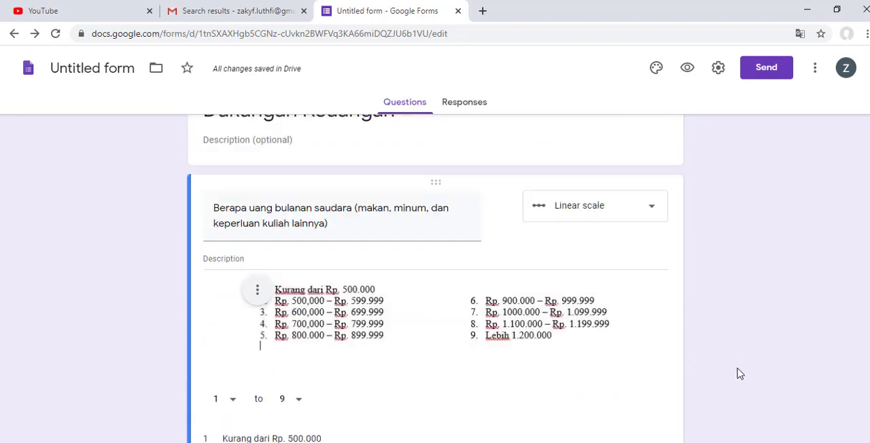
scroll(721, 360, up, 5)
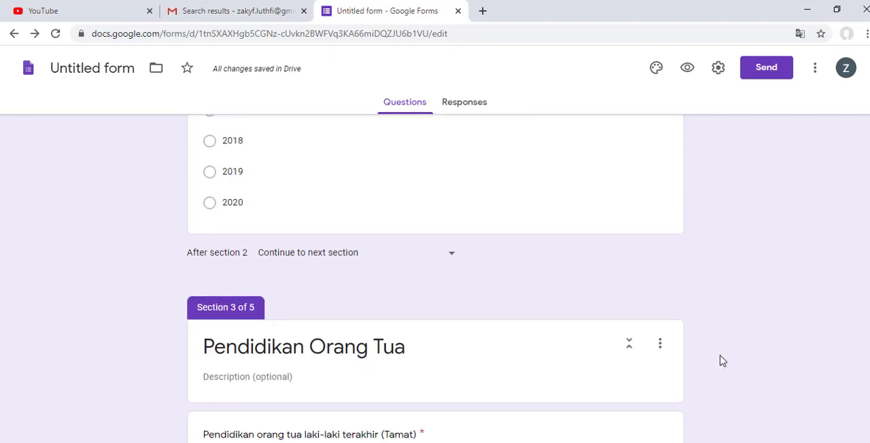
scroll(723, 355, down, 4)
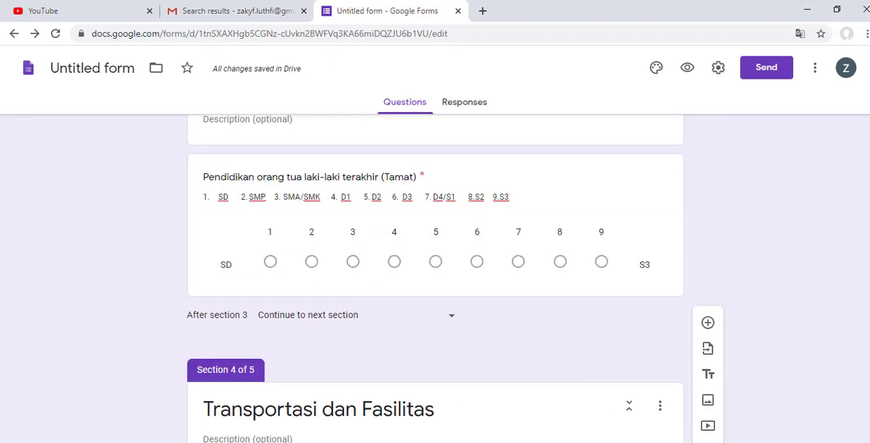
click(588, 442)
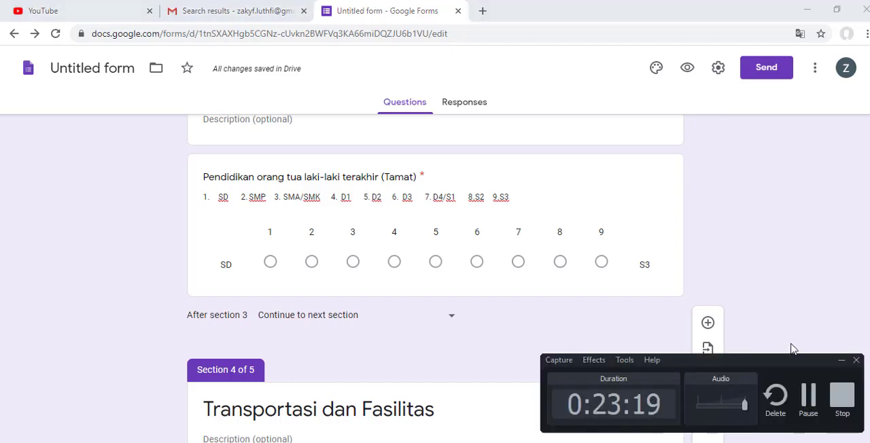
click(727, 306)
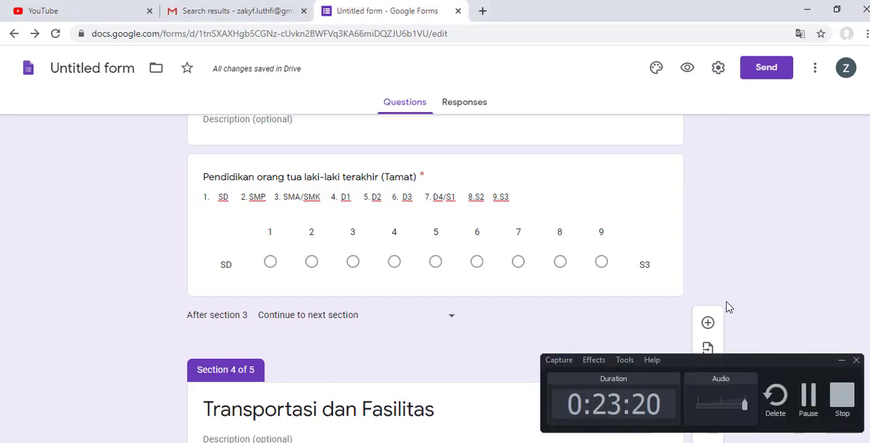
click(842, 359)
scroll(452, 320, down, 6)
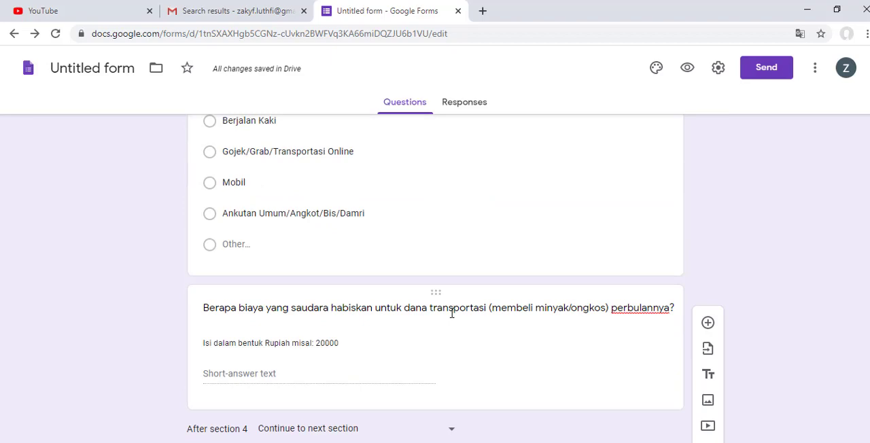
scroll(452, 313, down, 7)
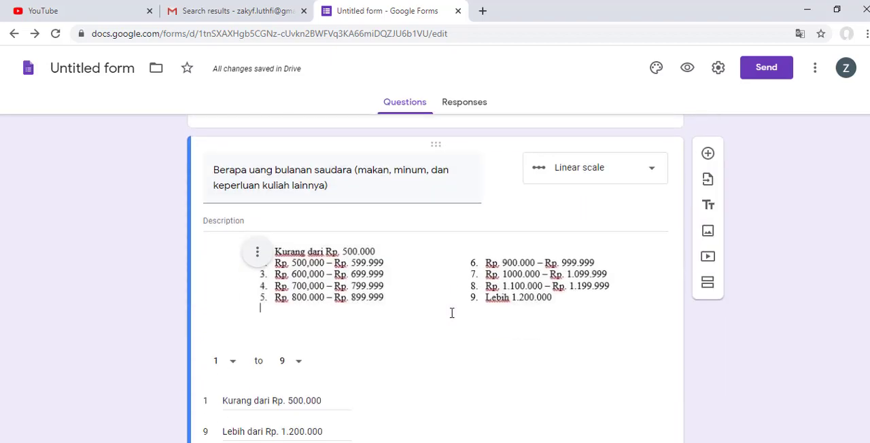
click(748, 442)
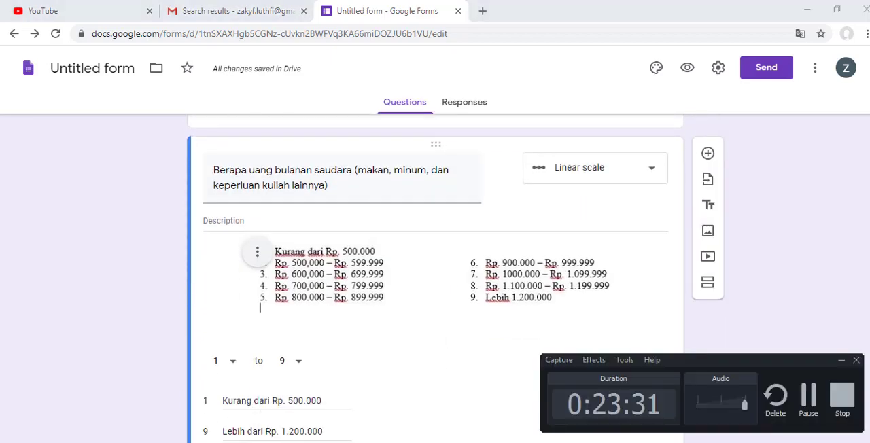